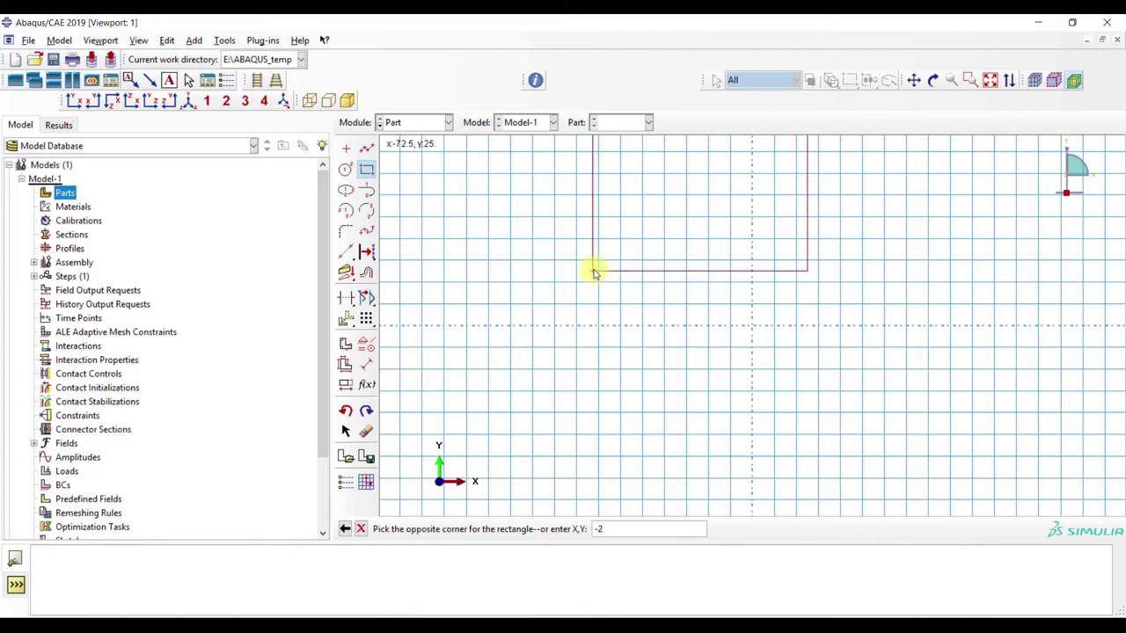
# - Finish the base rectangle sketch and create the solid part as a blind extrusion
pyautogui.press('Escape')
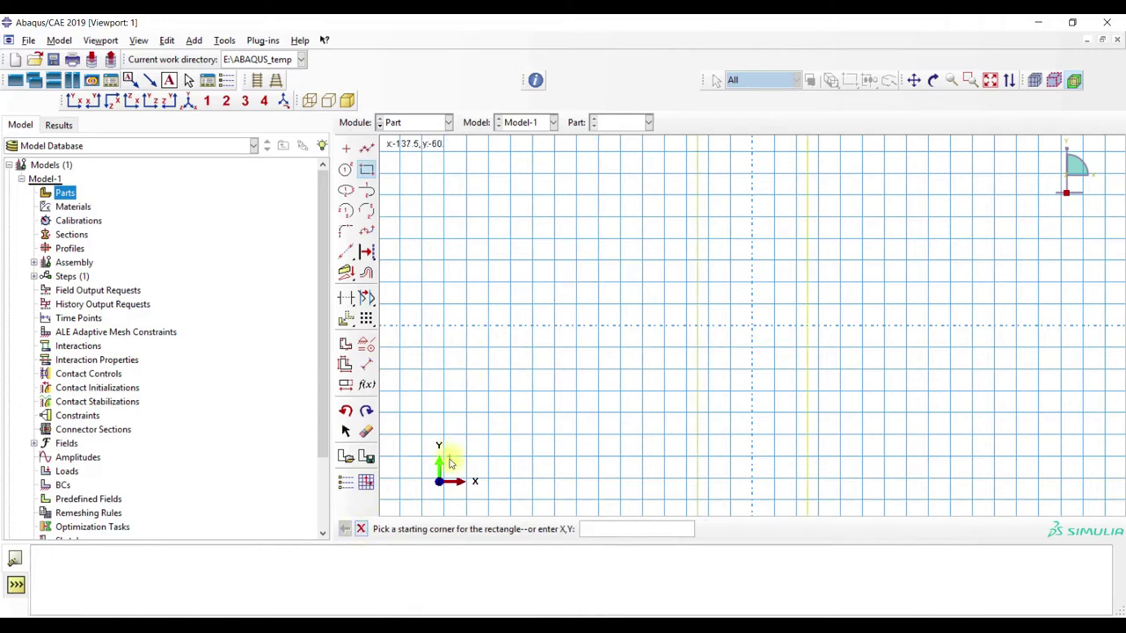
pyautogui.click(361, 529)
pyautogui.click(544, 531)
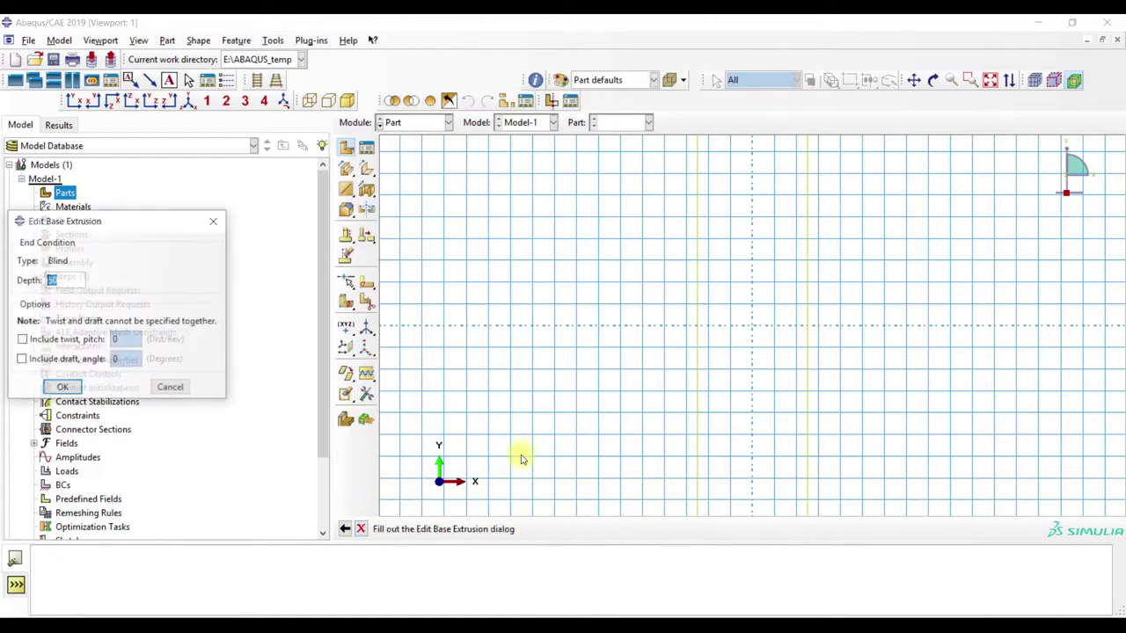
pyautogui.click(70, 387)
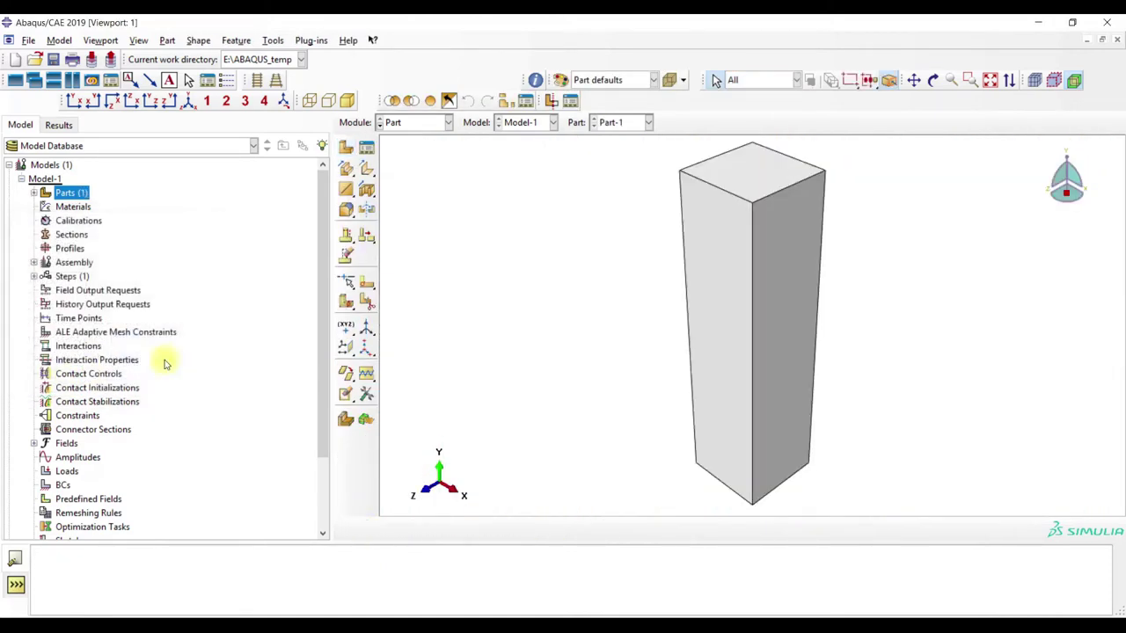
# - Start an extruded cut on the block's front +Z face, orienting the sketch with its bottom edge vertical and on the right
pyautogui.click(270, 41)
pyautogui.moveTo(236, 44)
pyautogui.moveTo(199, 41)
pyautogui.moveTo(210, 100)
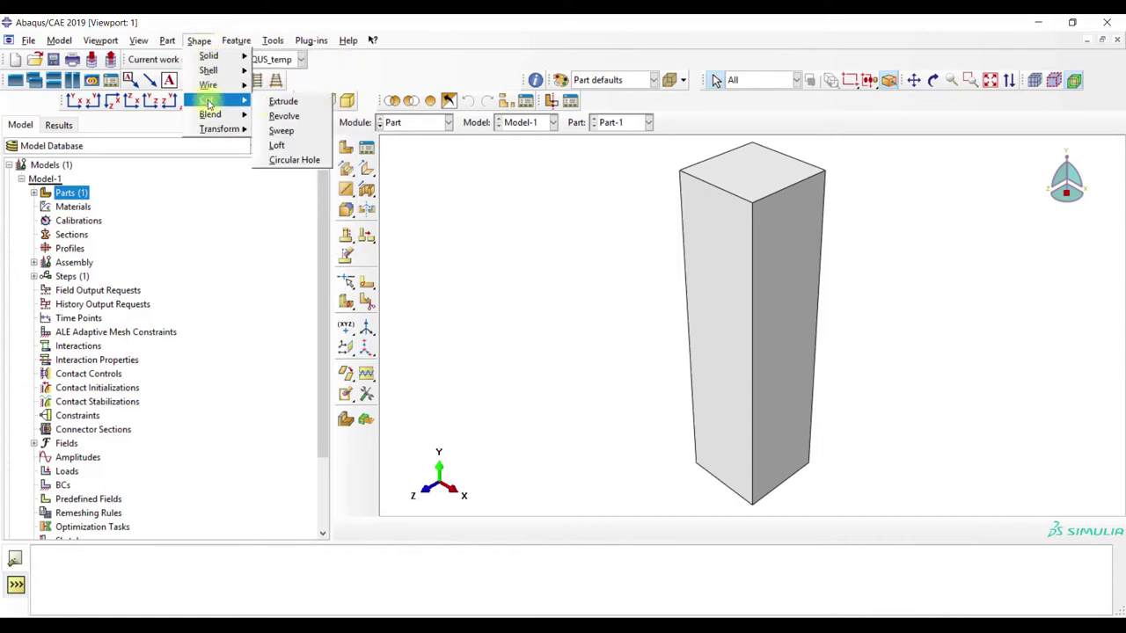
pyautogui.click(280, 101)
pyautogui.click(713, 307)
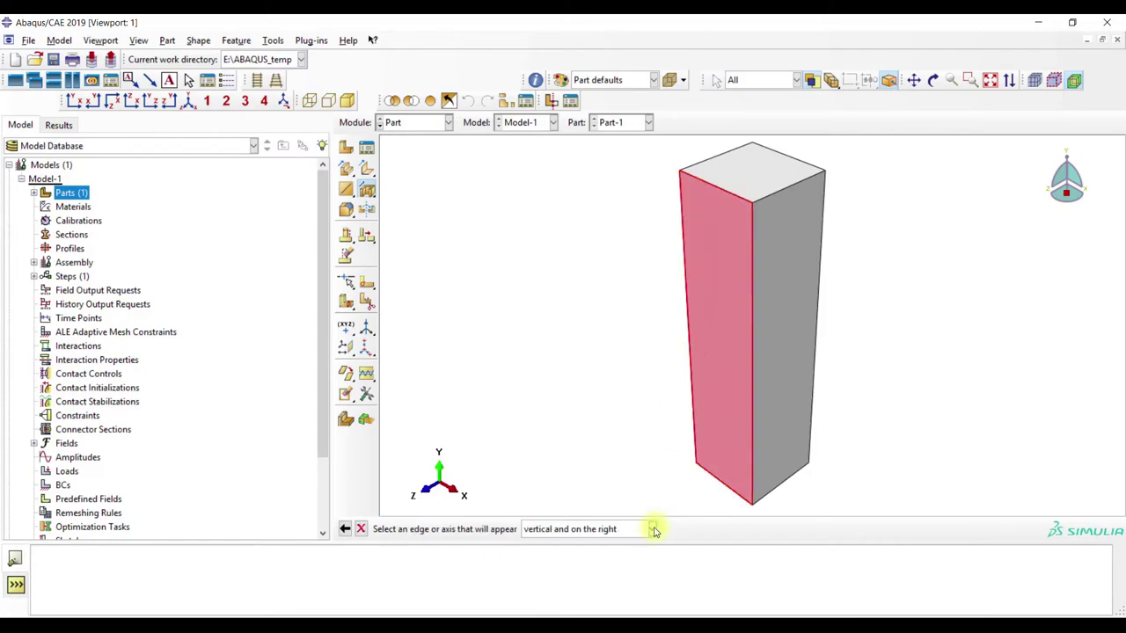
pyautogui.click(717, 486)
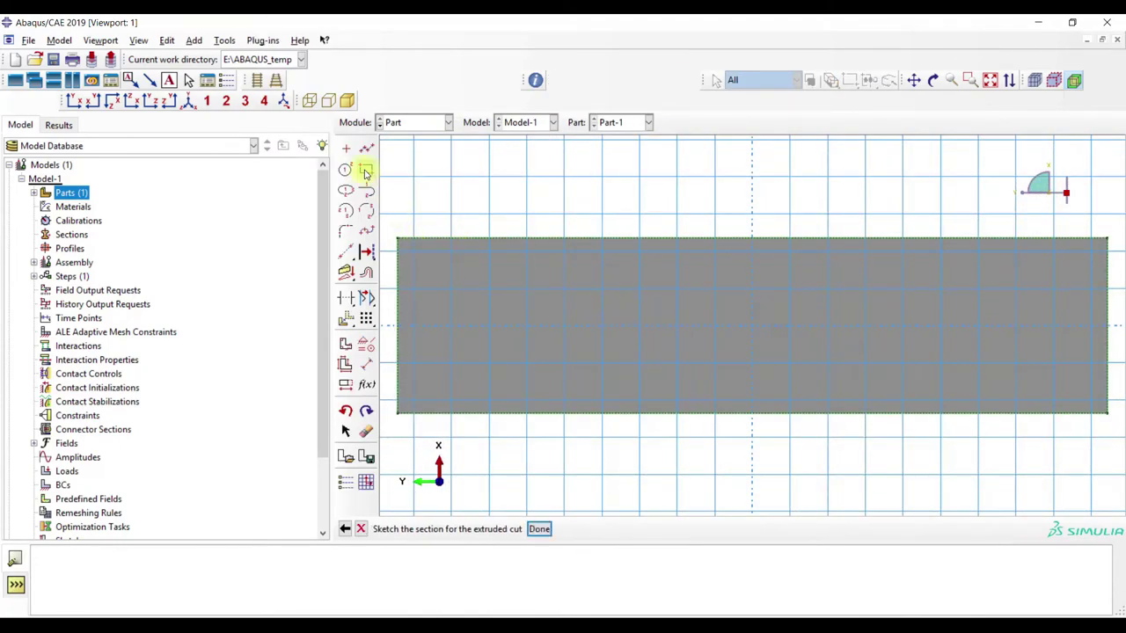
# - Sketch two mirrored rectangles overlapping the block's long edges, each spanning X -50 to 50 and reaching outward to Y 50 and Y -50
pyautogui.click(366, 170)
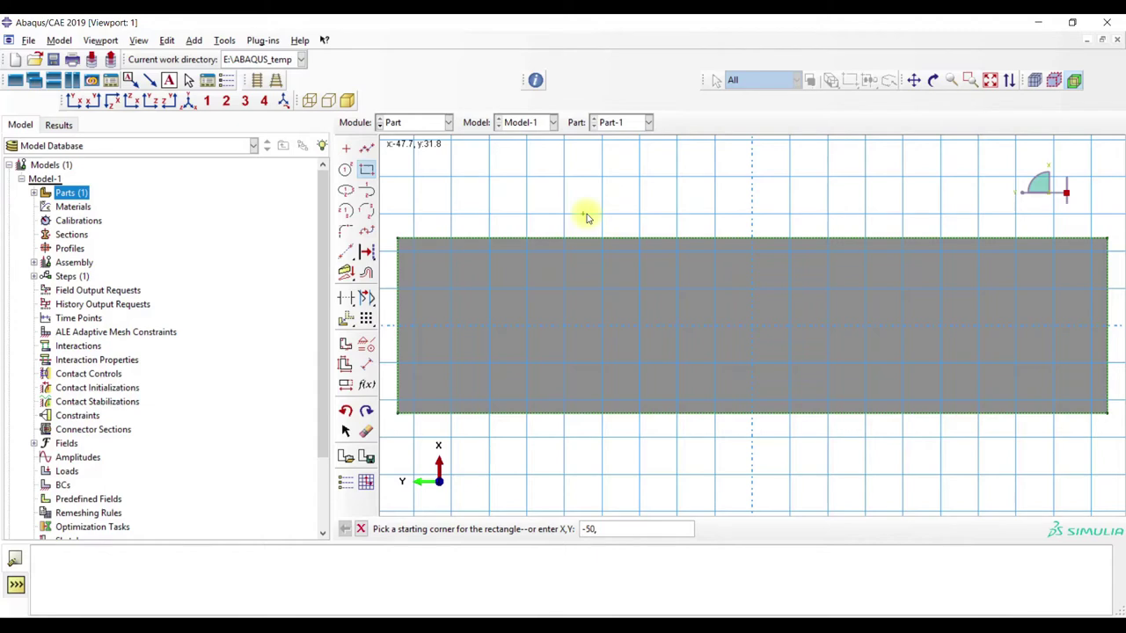
pyautogui.press('Return')
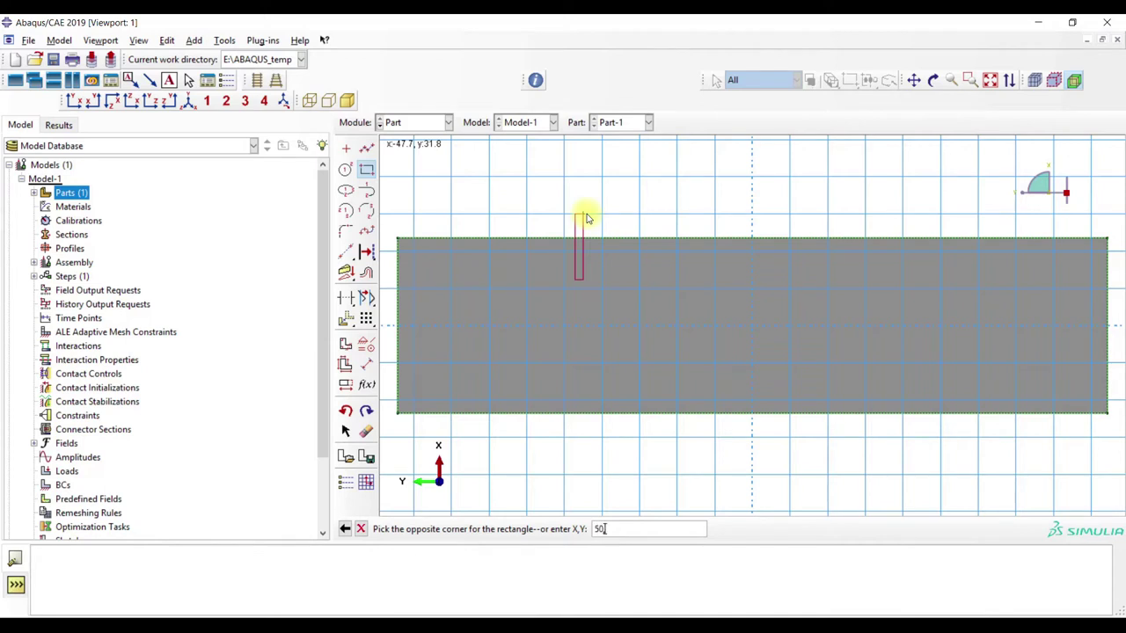
pyautogui.write('50,50')
pyautogui.press('Return')
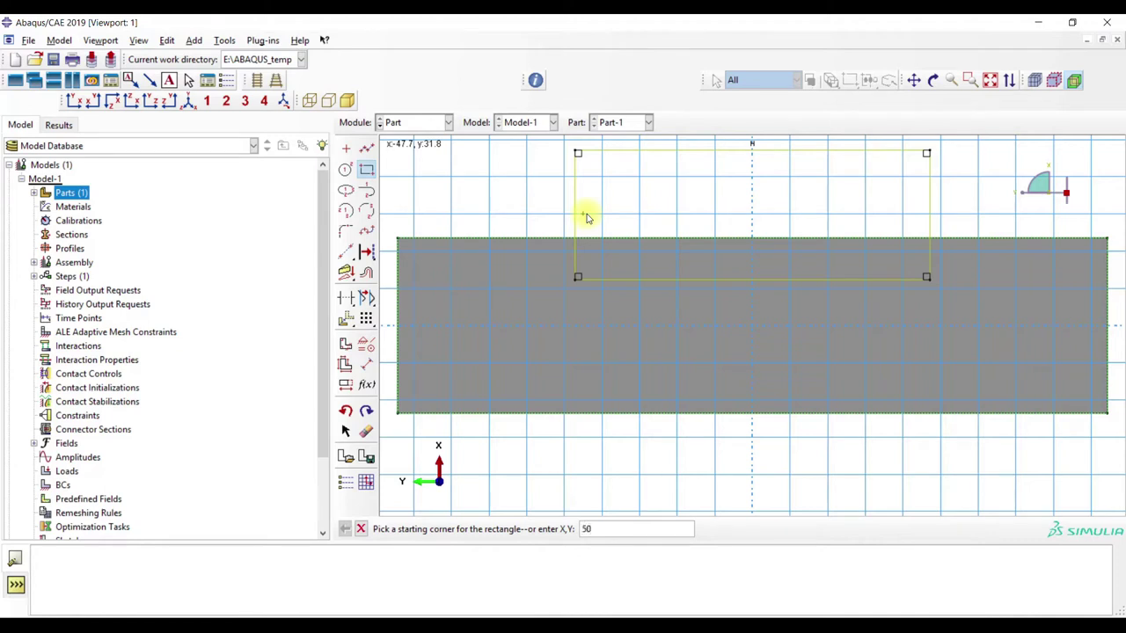
pyautogui.press('Return')
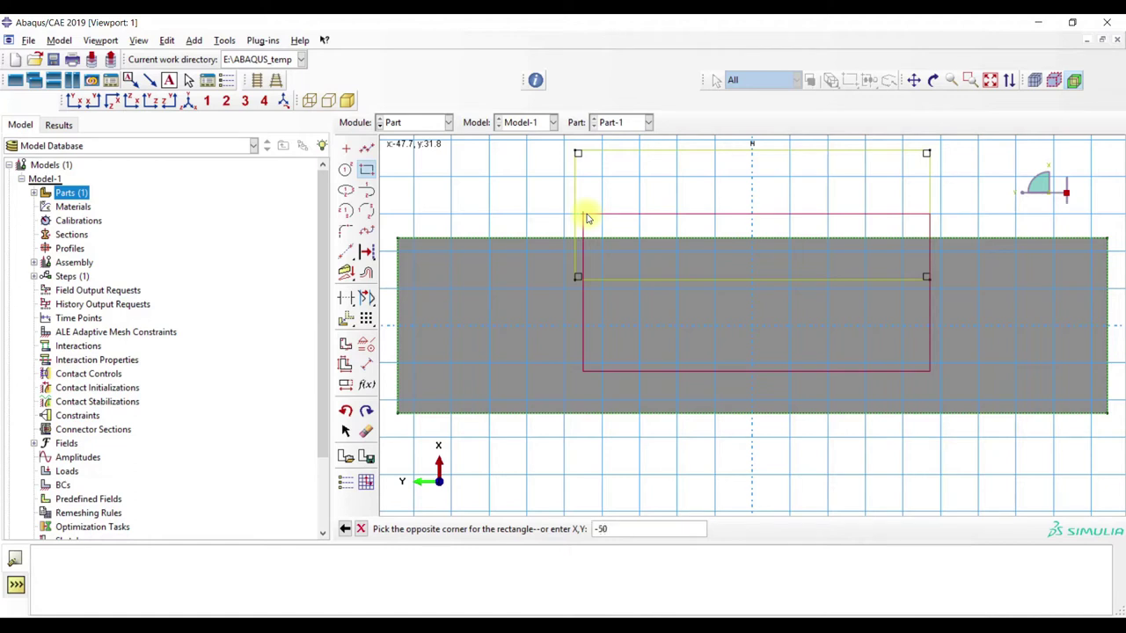
pyautogui.press('Return')
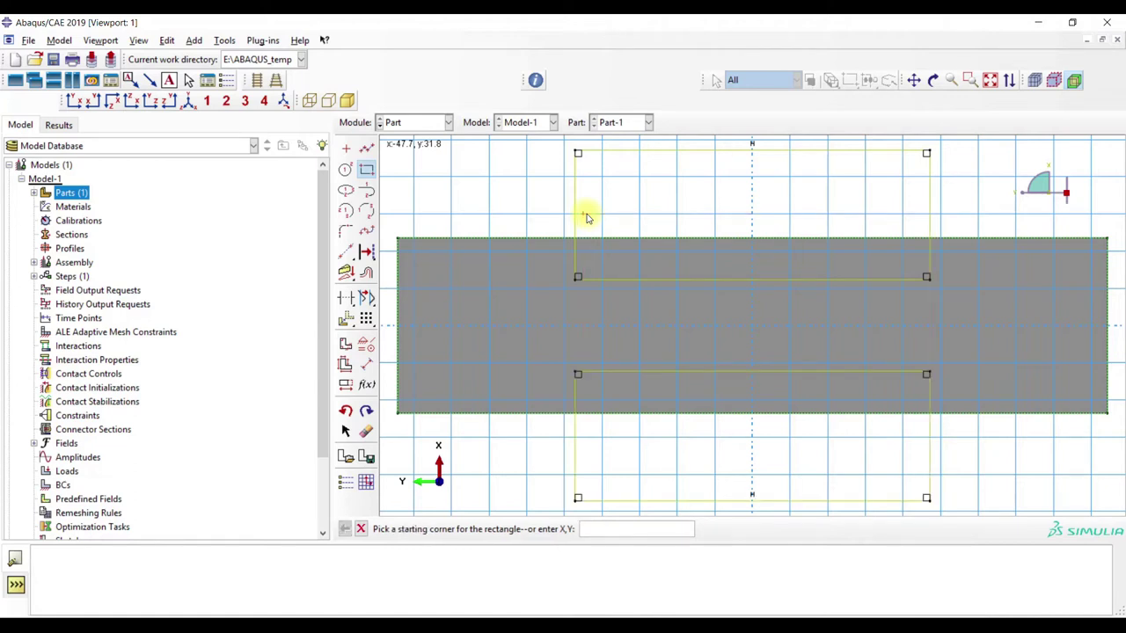
# - Finish the two-rectangle section and cut it through all of the block
pyautogui.click(361, 530)
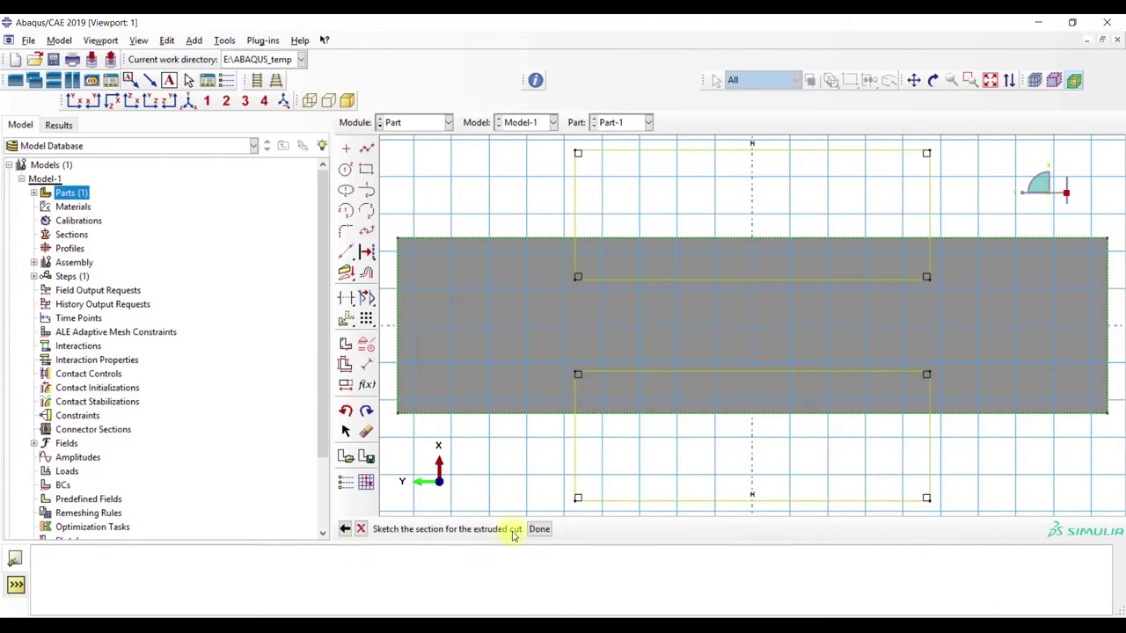
pyautogui.click(534, 530)
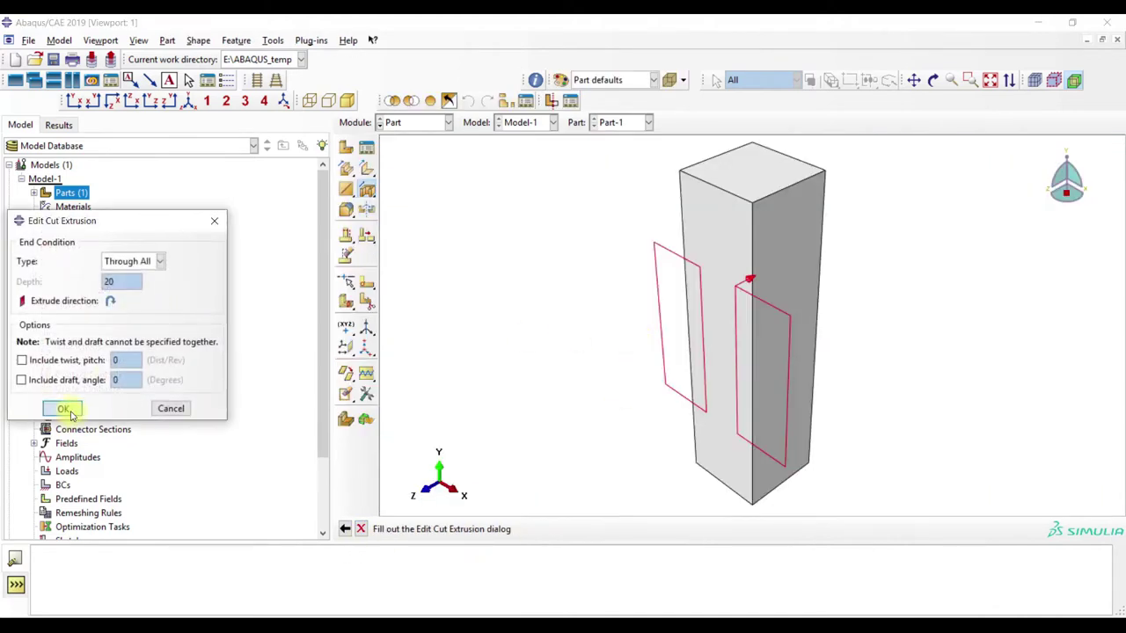
pyautogui.click(71, 412)
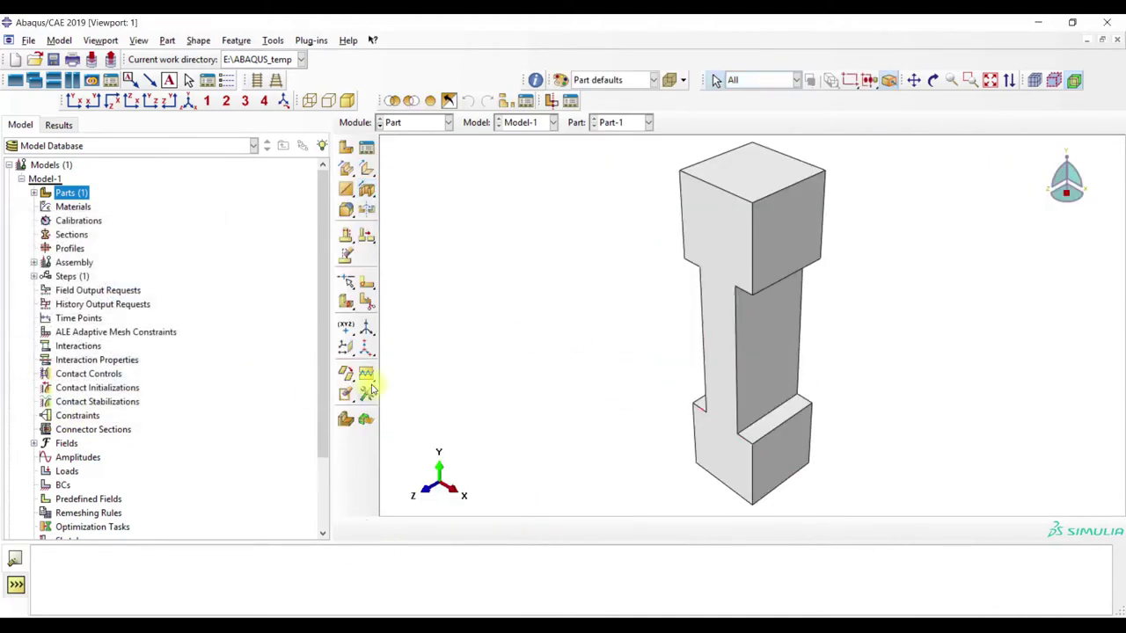
# - Fillet the four inner corner edges where the neck meets the end blocks with a radius of 12
pyautogui.click(347, 211)
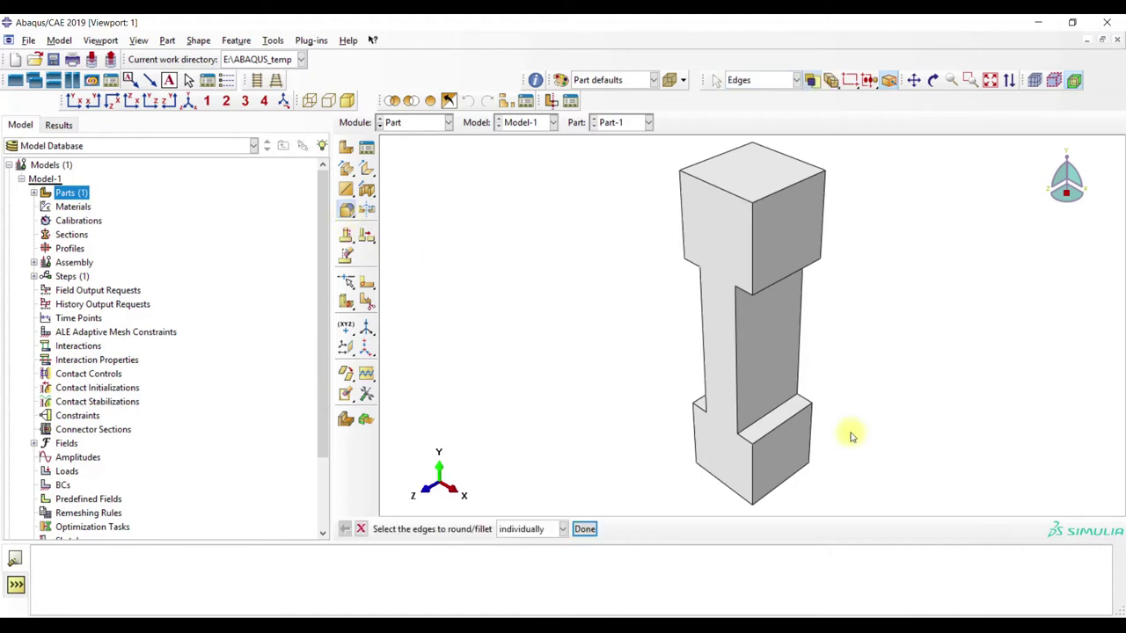
pyautogui.click(778, 410)
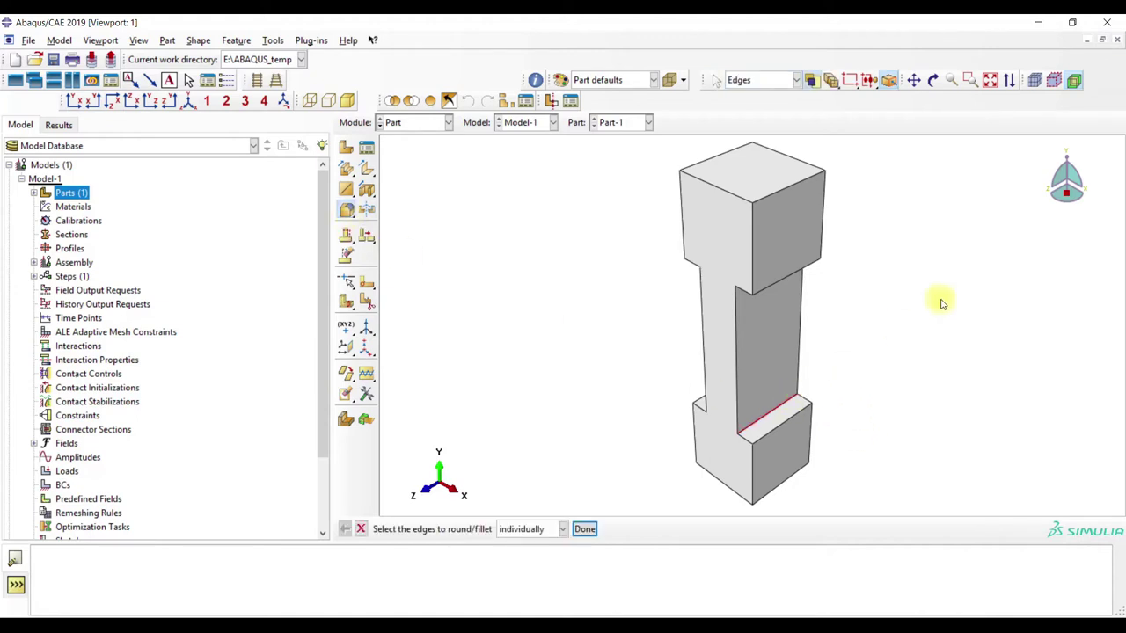
pyautogui.click(1068, 183)
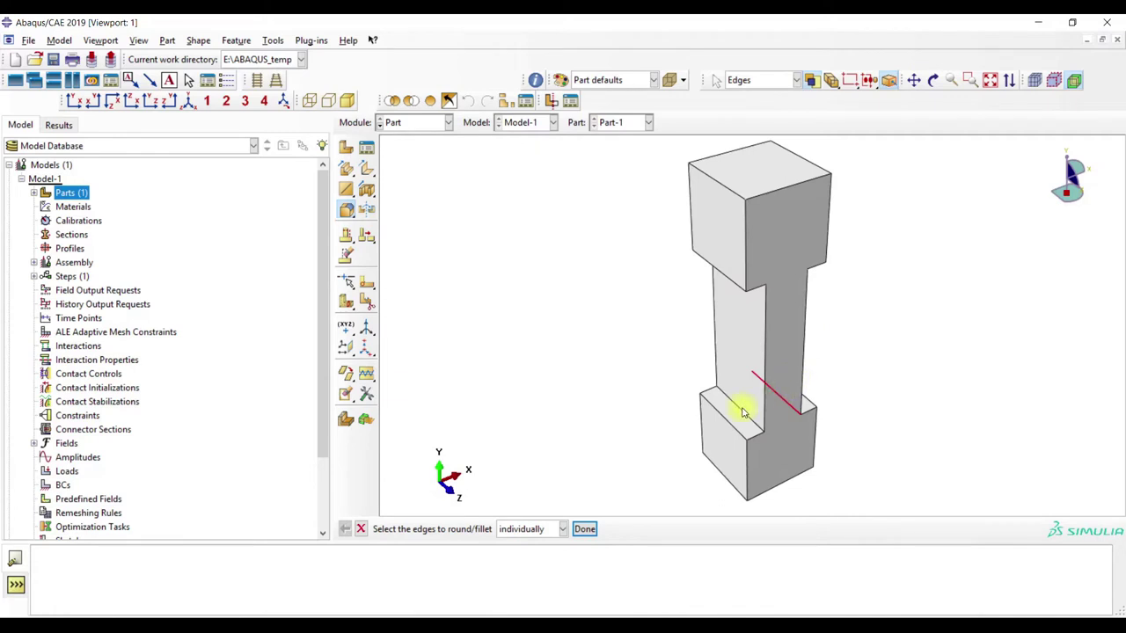
pyautogui.click(743, 414)
pyautogui.middleClick(1074, 163)
pyautogui.click(1072, 171)
pyautogui.click(761, 244)
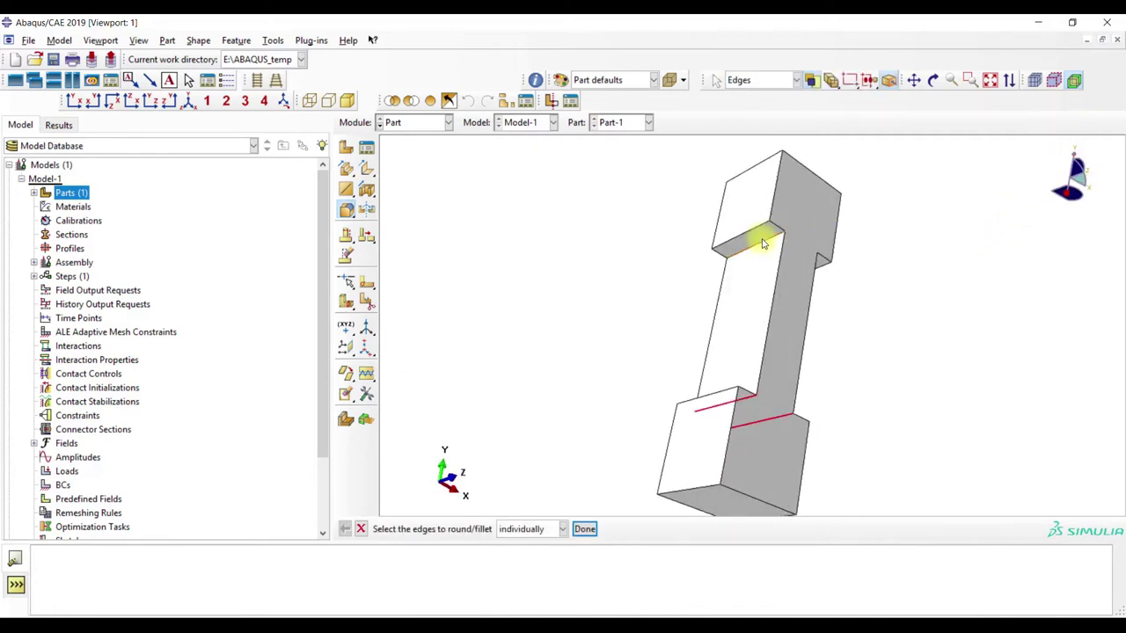
pyautogui.click(311, 100)
pyautogui.click(803, 262)
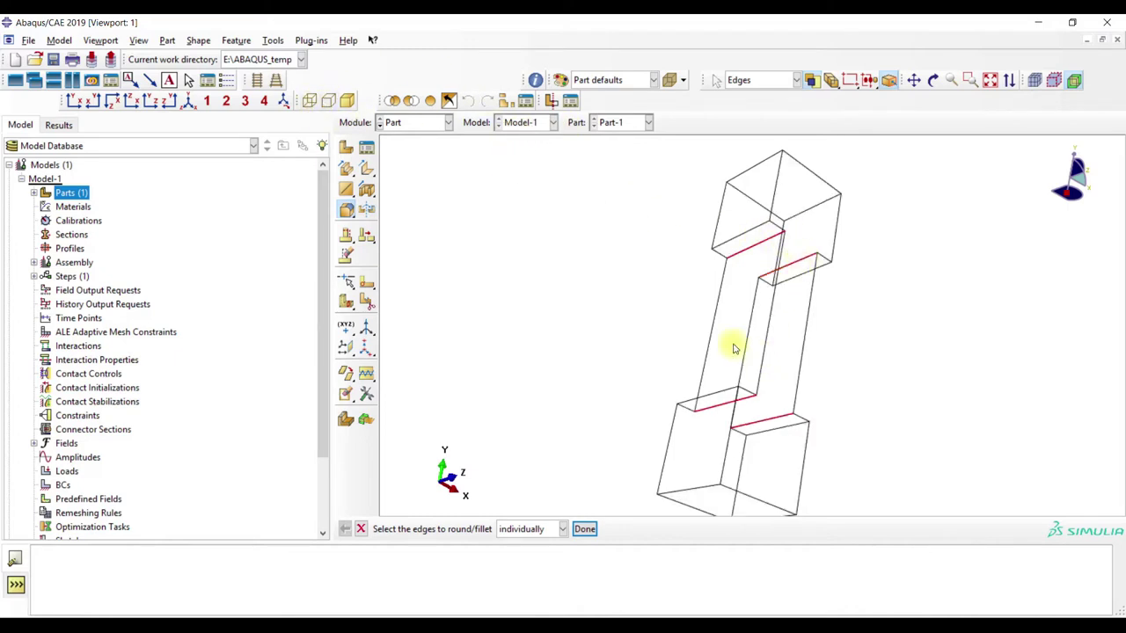
pyautogui.click(347, 100)
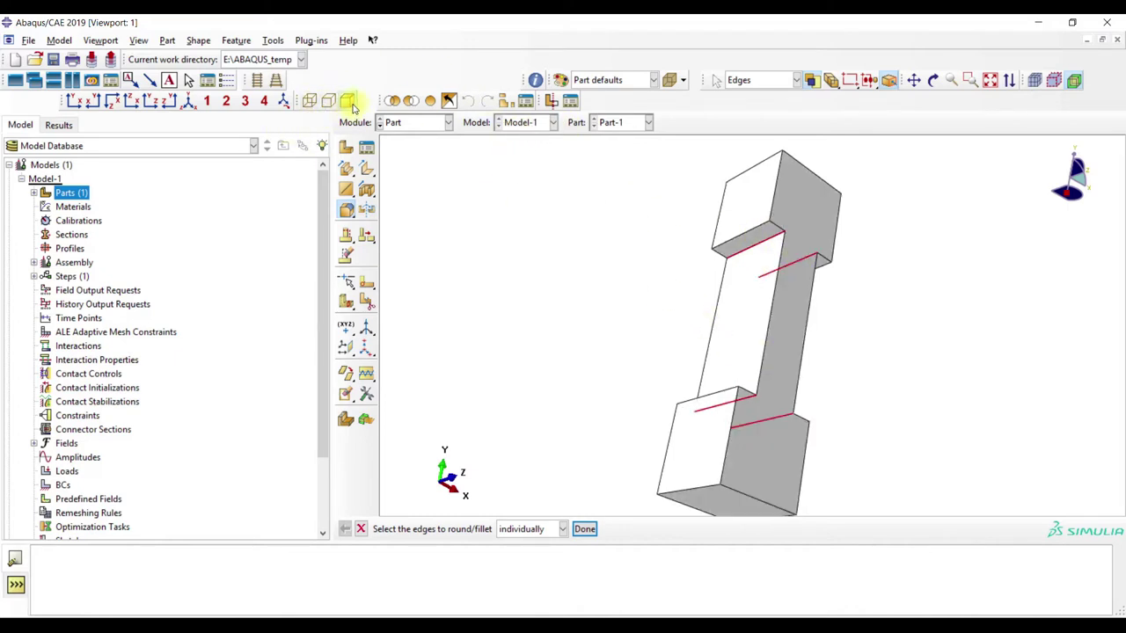
pyautogui.click(584, 528)
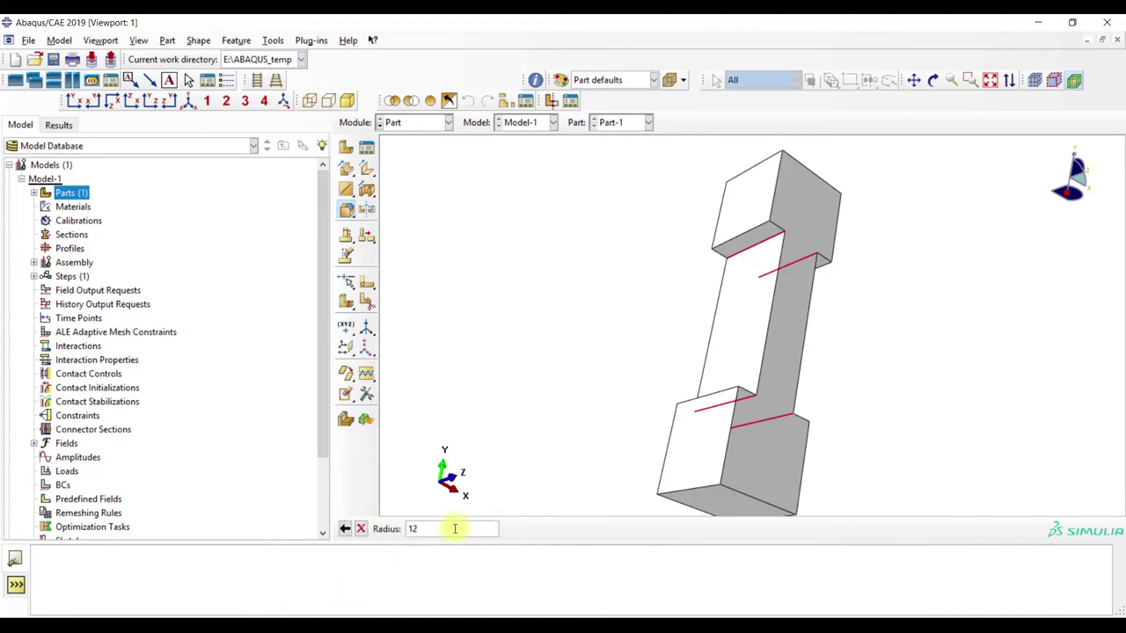
pyautogui.write('12')
pyautogui.press('Return')
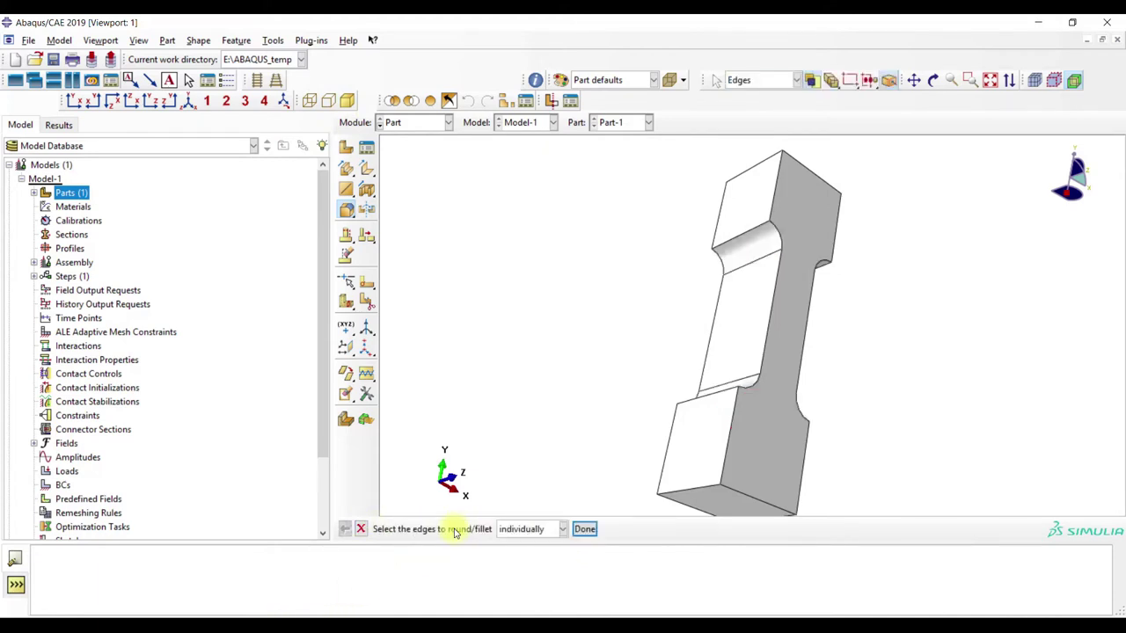
pyautogui.click(187, 102)
pyautogui.click(583, 530)
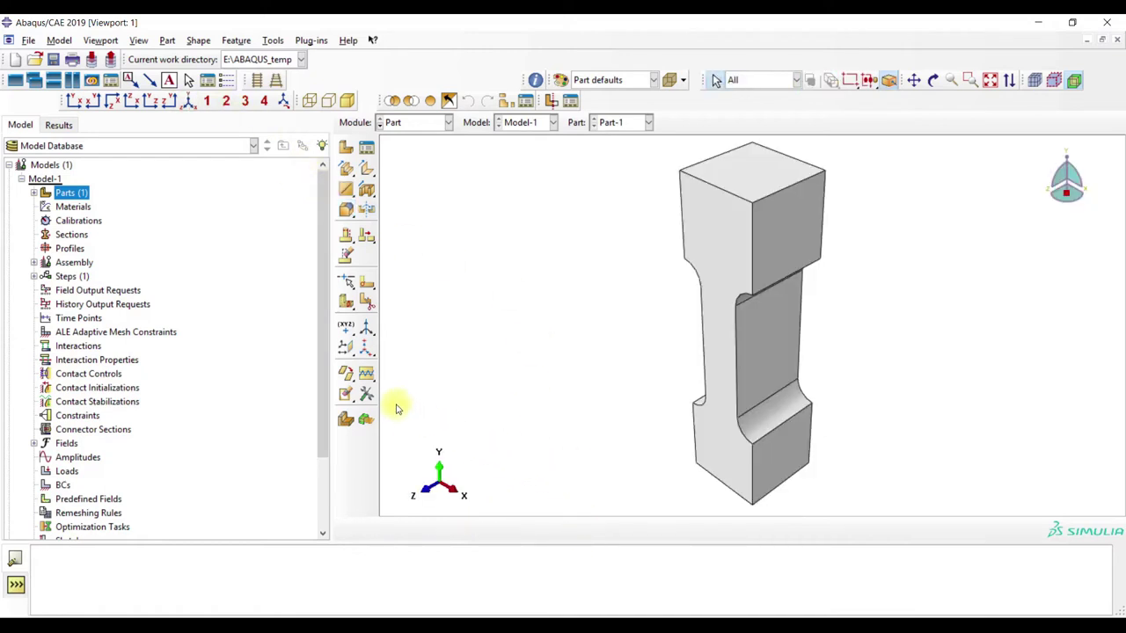
# - Create two three-point datum planes across the part where the lower and upper fillets meet the neck
pyautogui.moveTo(346, 351); pyautogui.dragTo(401, 351)
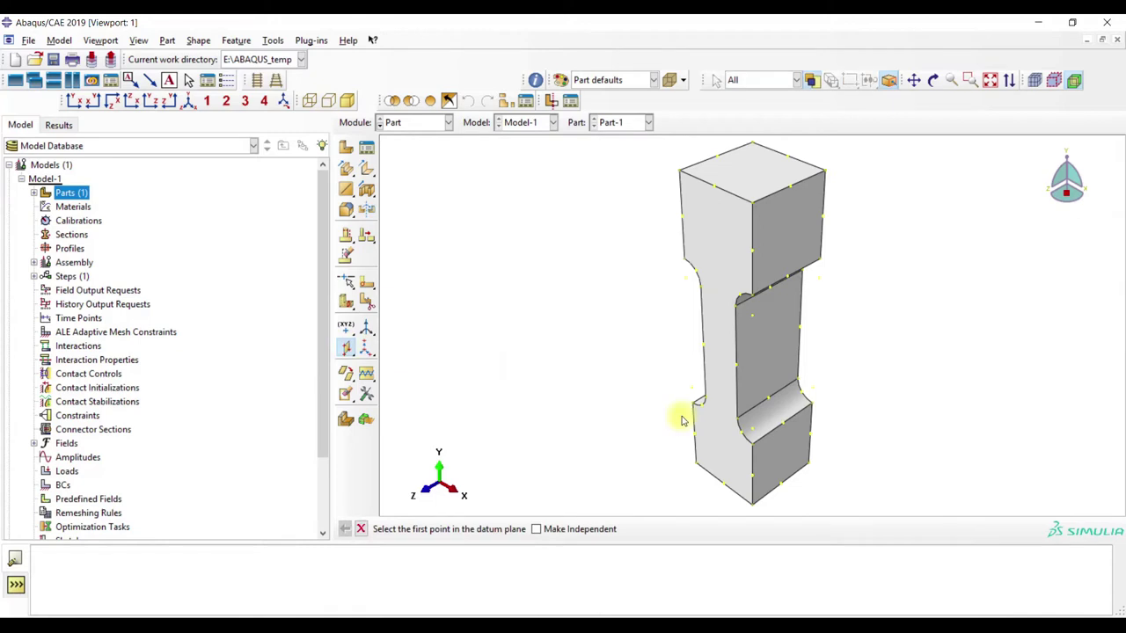
pyautogui.click(767, 399)
pyautogui.click(739, 419)
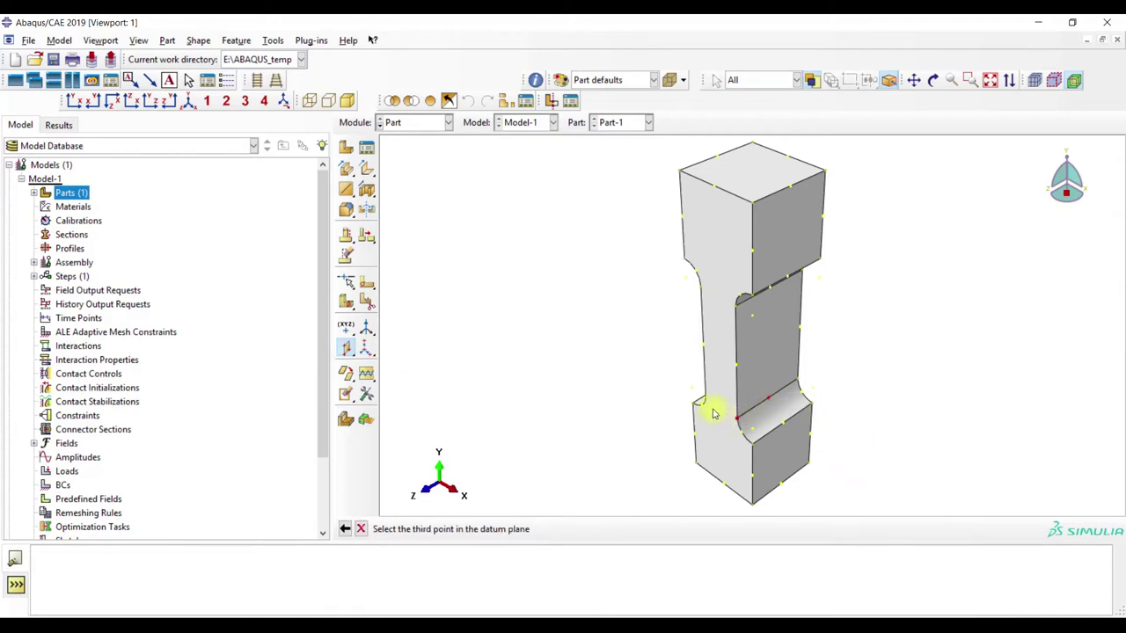
pyautogui.click(704, 402)
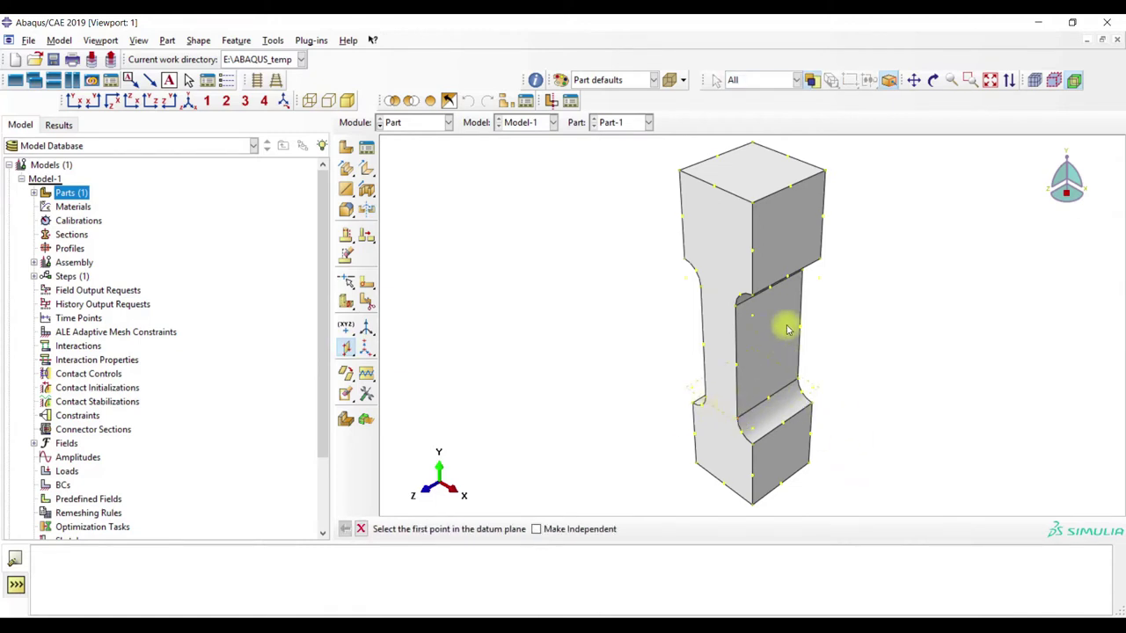
pyautogui.click(735, 306)
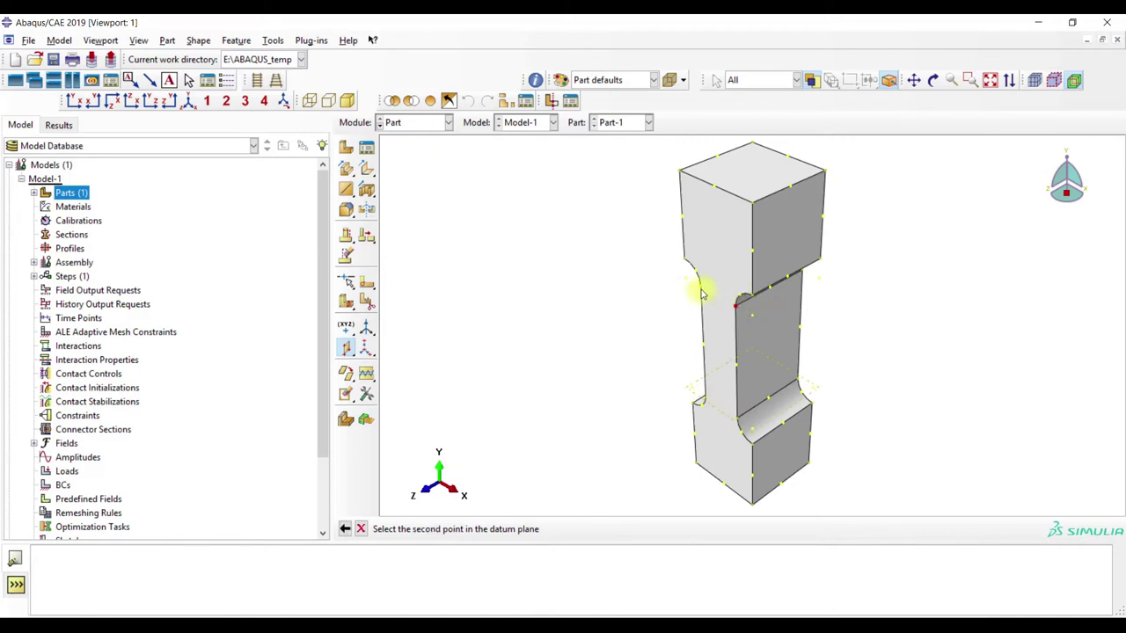
pyautogui.click(749, 300)
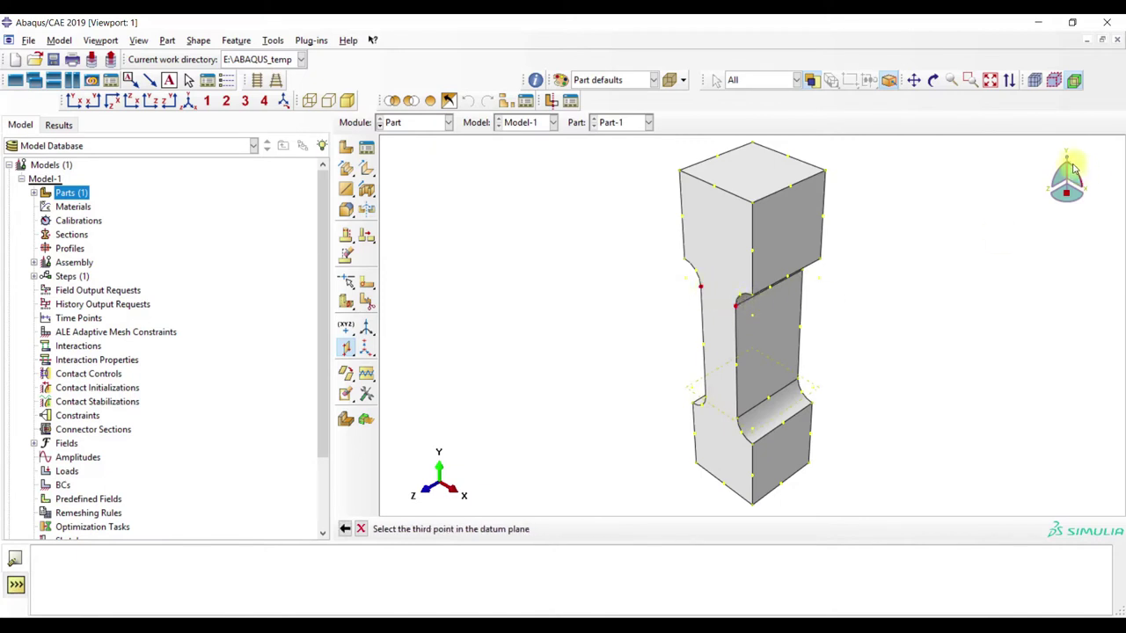
pyautogui.moveTo(1065, 174); pyautogui.dragTo(1068, 163)
pyautogui.click(800, 264)
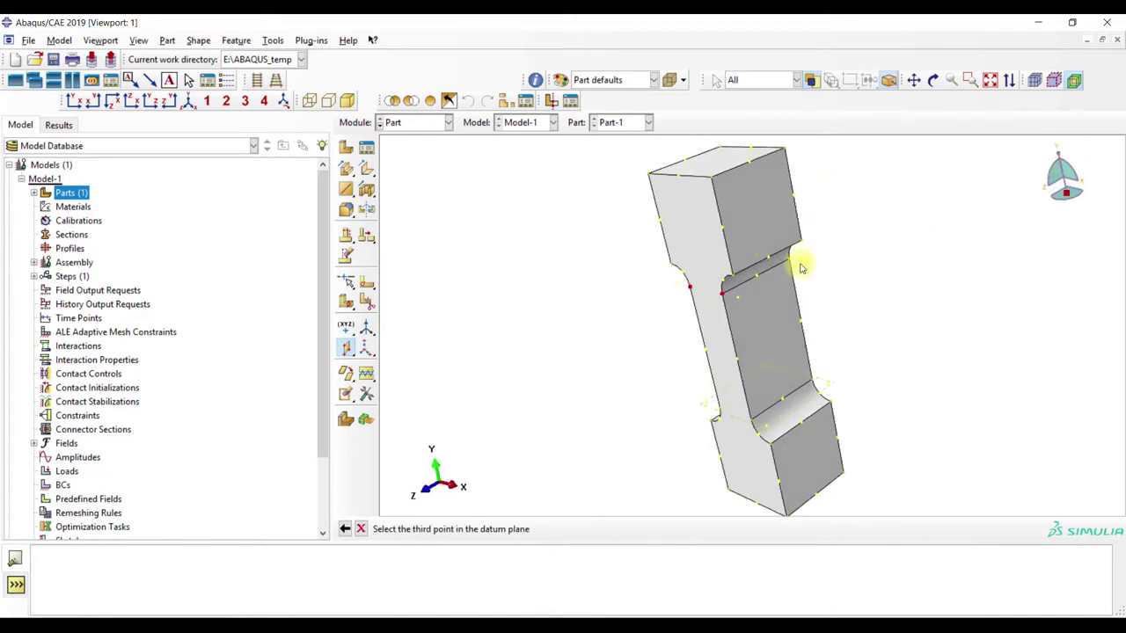
# - Create two three-point datum planes across the part where the upper and lower fillets meet the end blocks
pyautogui.click(671, 264)
pyautogui.click(768, 257)
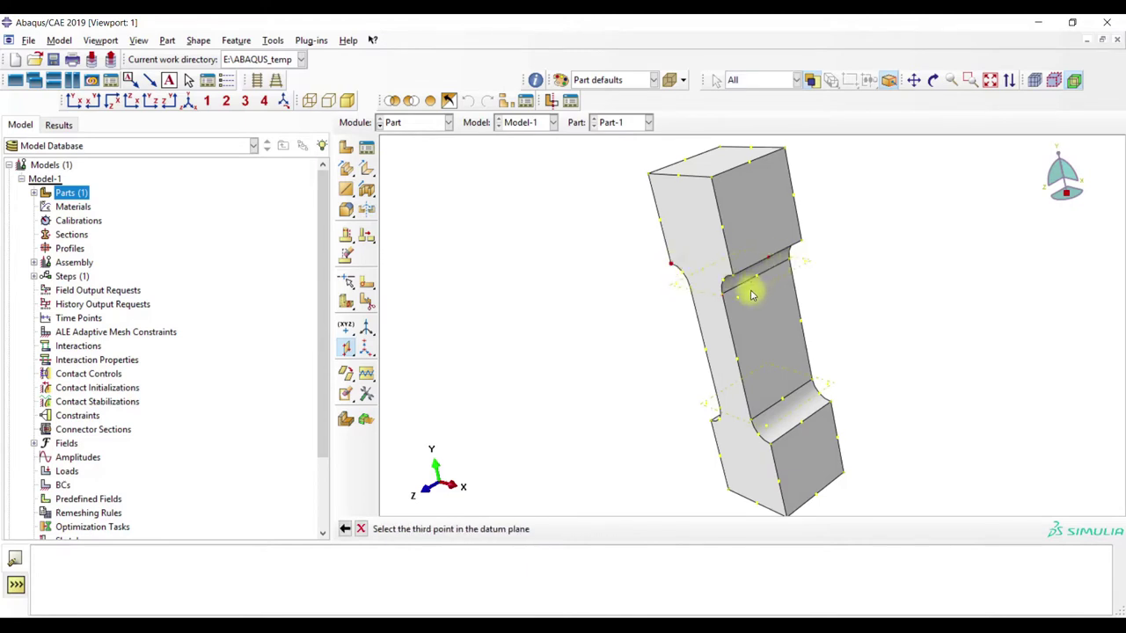
pyautogui.click(802, 245)
pyautogui.click(772, 444)
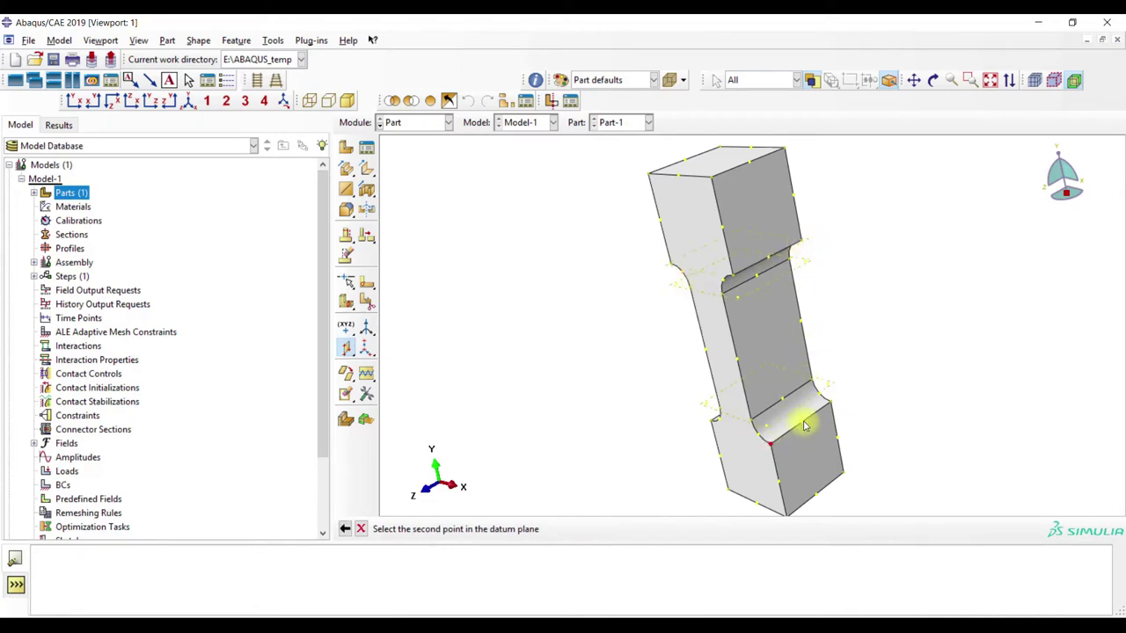
pyautogui.click(801, 424)
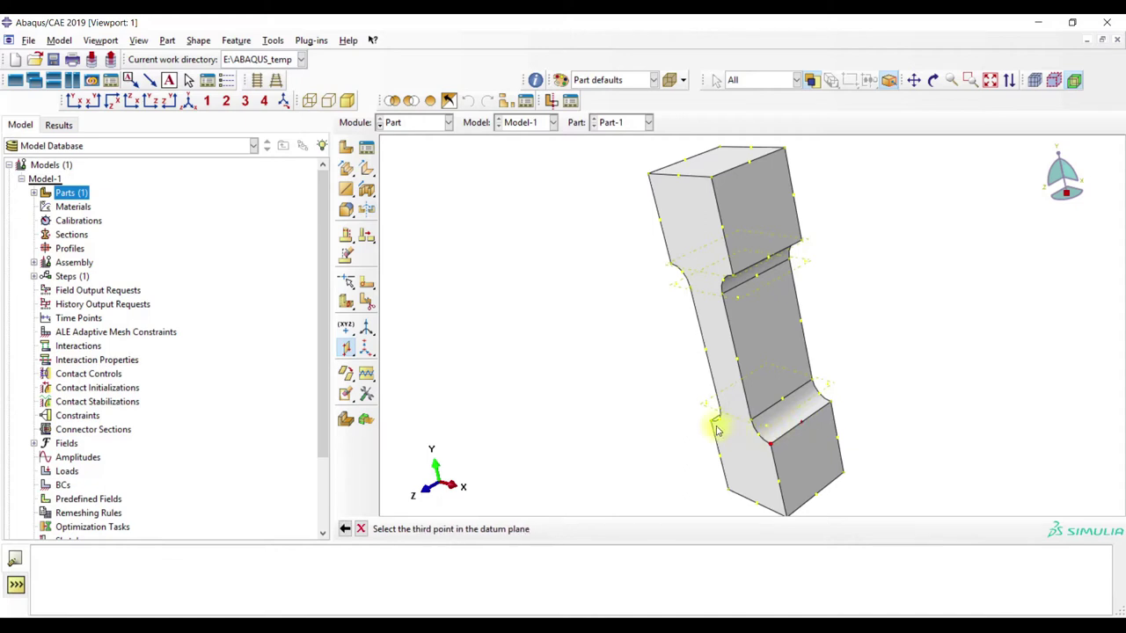
pyautogui.click(713, 425)
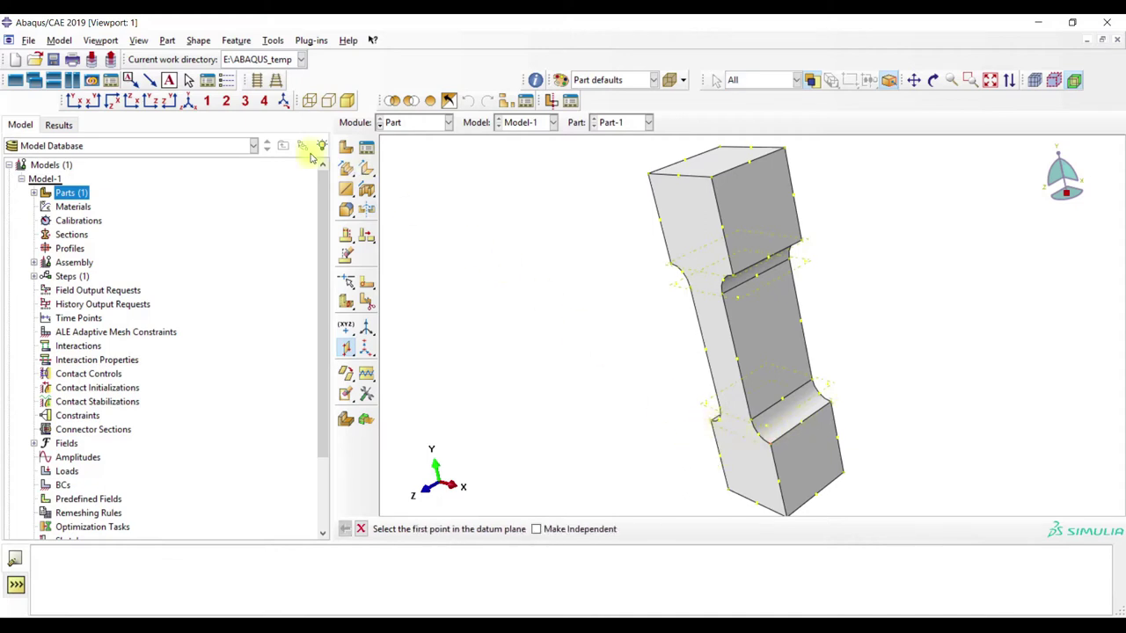
# - Create two lengthwise datum planes through the specimen by offsetting the YZ principal plane and offsetting the XY principal plane by 25
pyautogui.click(189, 101)
pyautogui.click(349, 350)
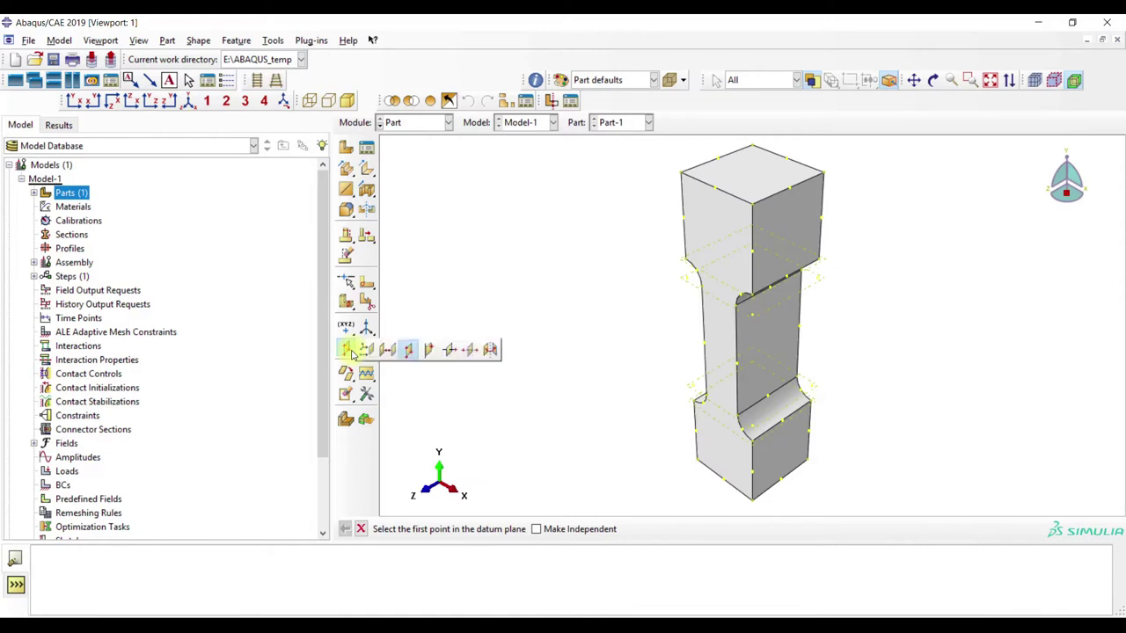
pyautogui.click(367, 352)
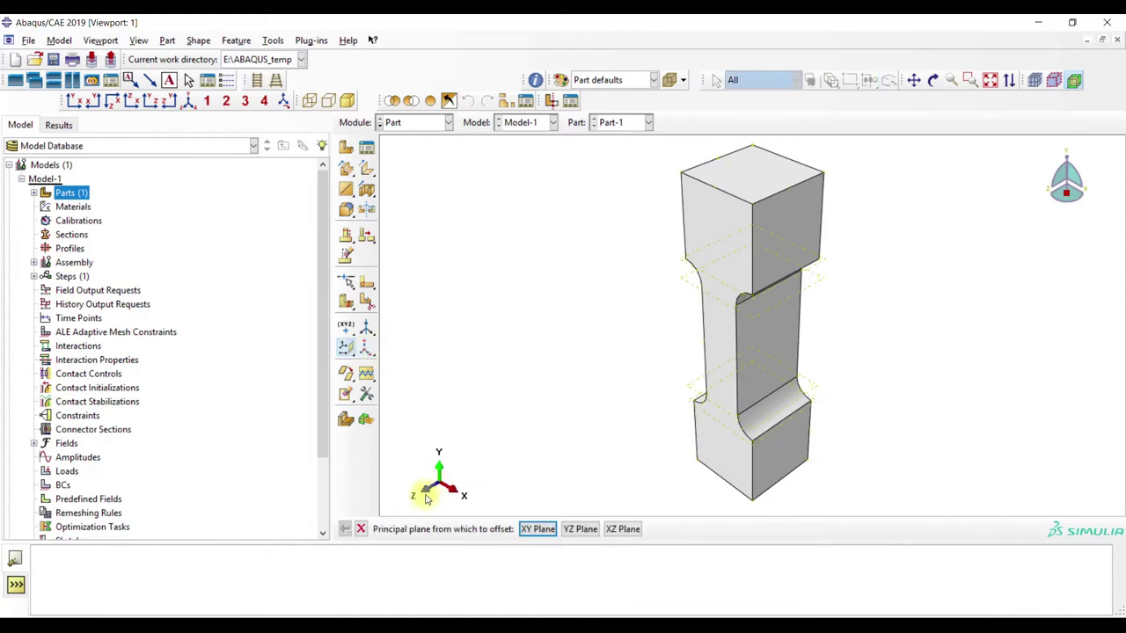
pyautogui.click(584, 531)
pyautogui.press('Return')
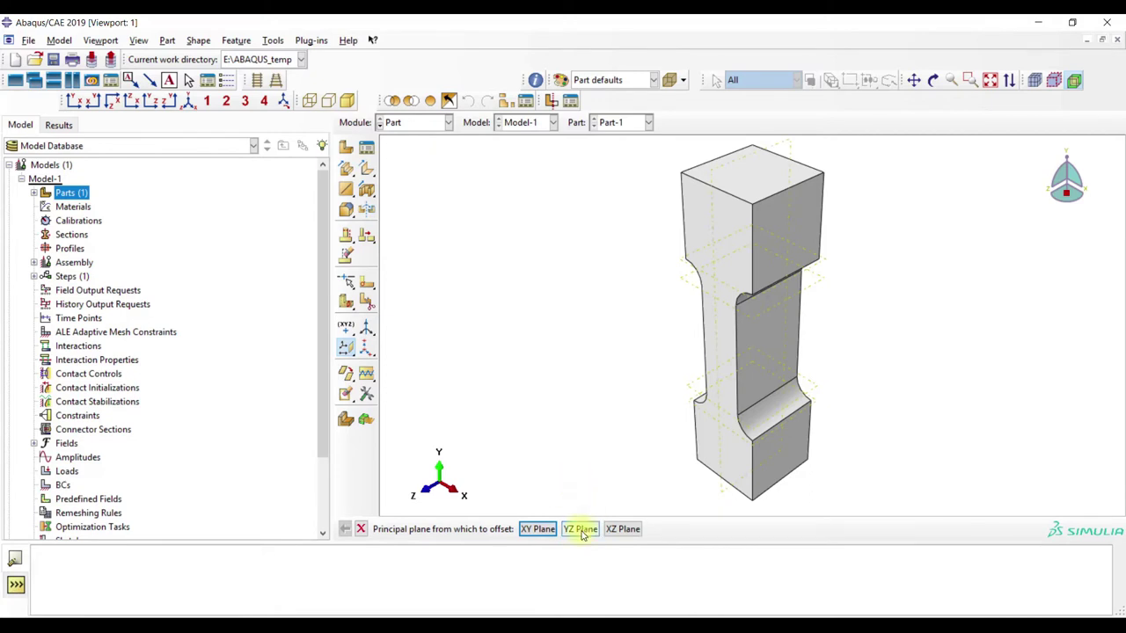
pyautogui.click(545, 531)
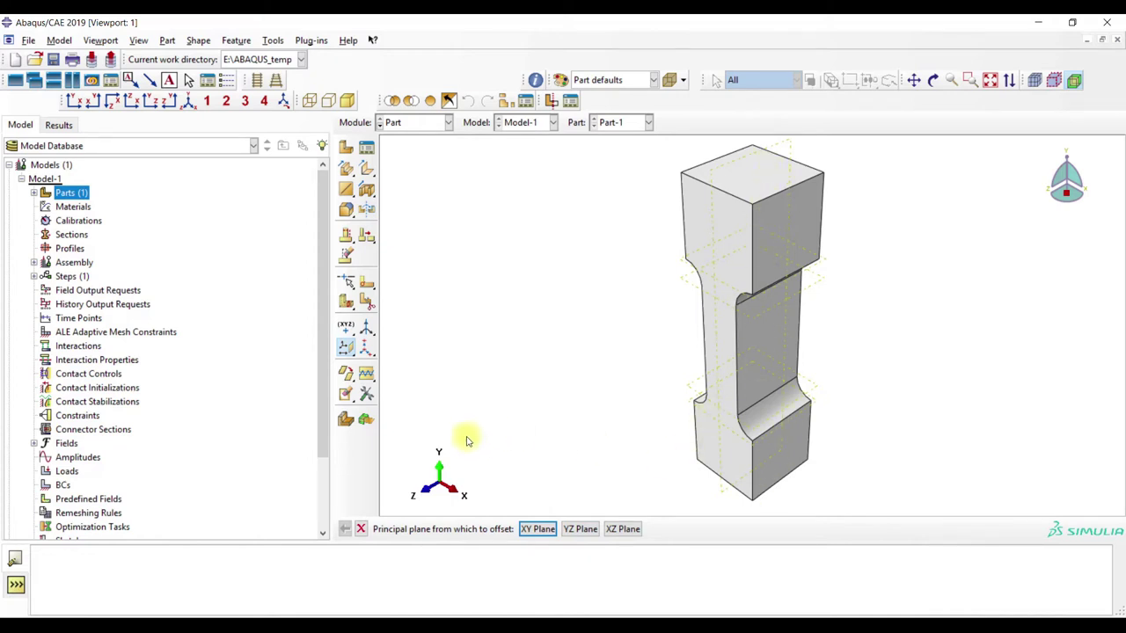
pyautogui.click(536, 528)
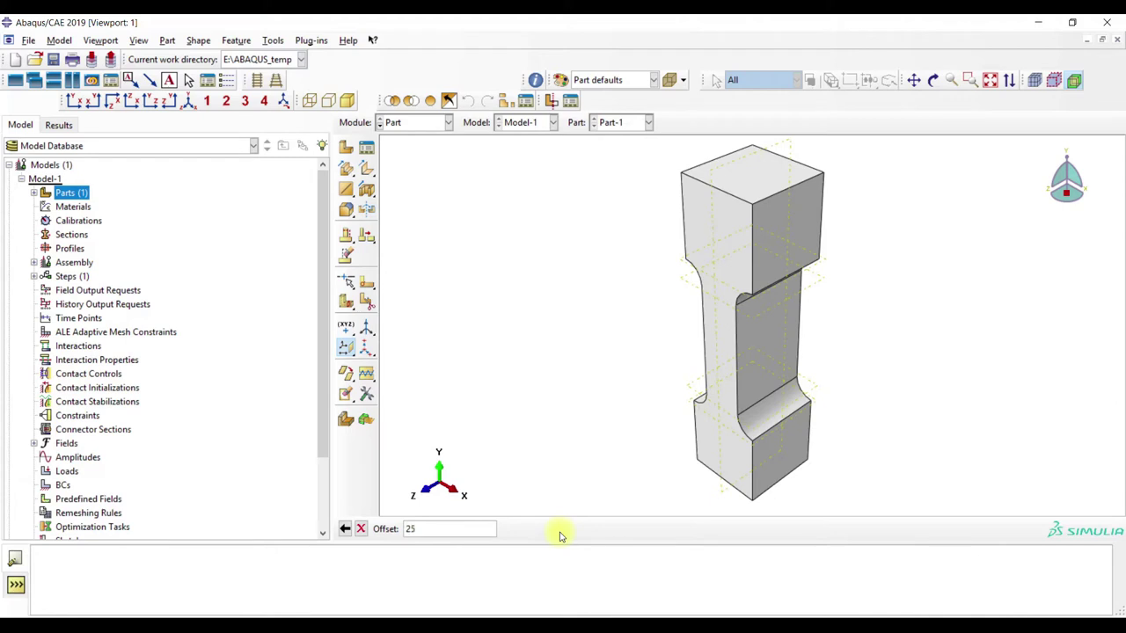
pyautogui.press('Return')
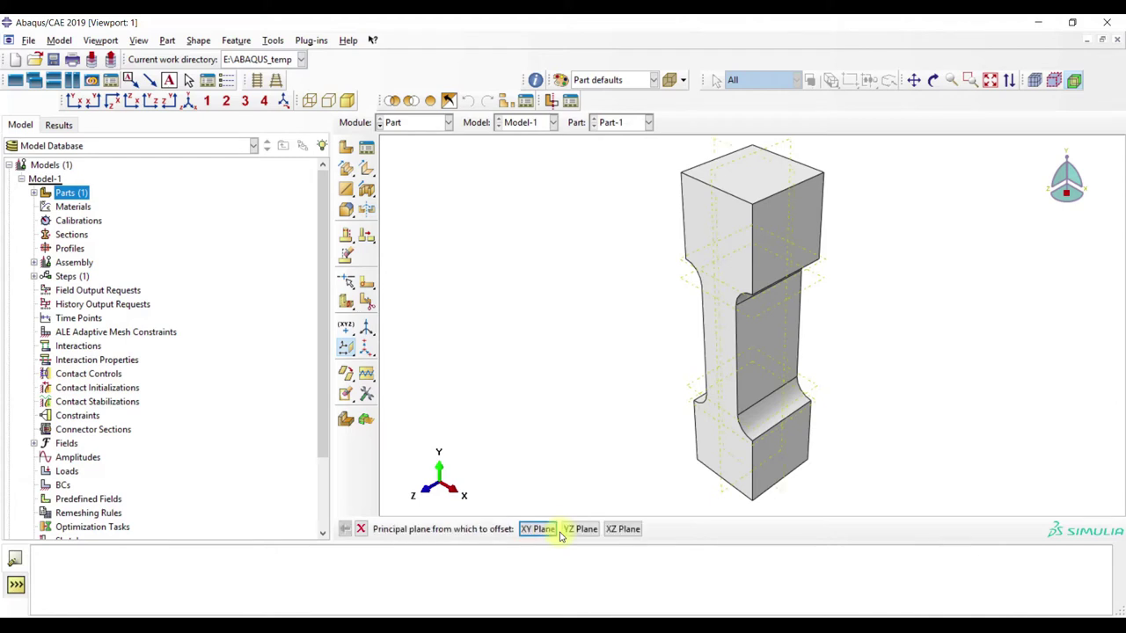
pyautogui.click(361, 529)
# - Partition the whole part with the two horizontal datum planes at the lower fillets, using the datum-plane cell partition
pyautogui.click(347, 304)
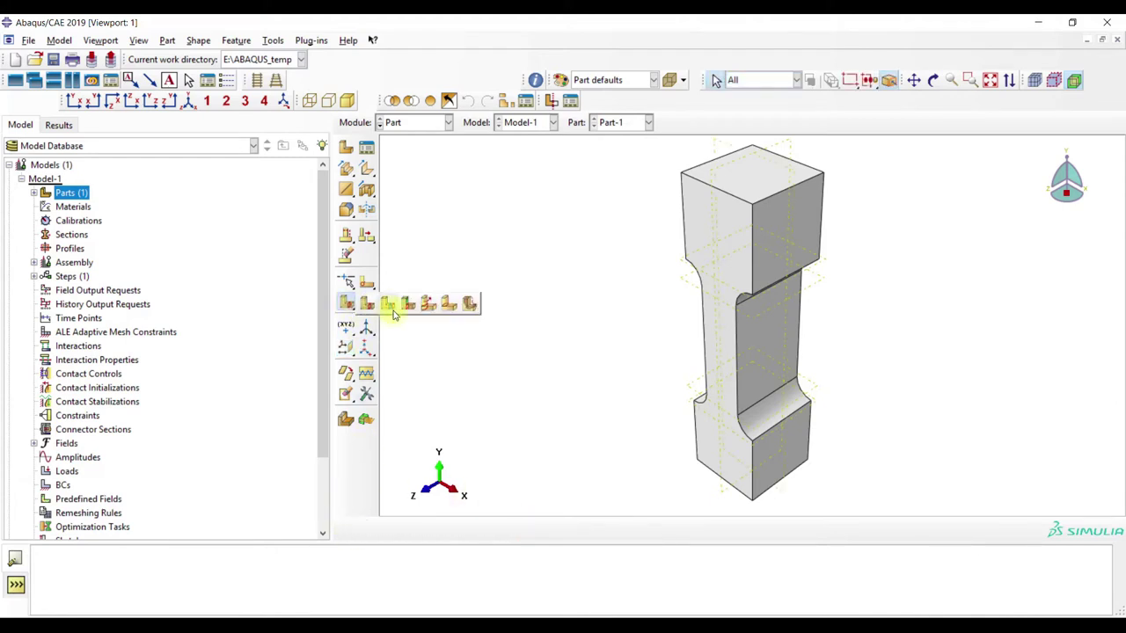
pyautogui.click(388, 303)
pyautogui.click(693, 401)
pyautogui.click(523, 528)
pyautogui.moveTo(606, 201); pyautogui.dragTo(964, 605)
pyautogui.click(493, 530)
pyautogui.click(690, 403)
pyautogui.click(522, 528)
# - Partition all cells with the YZ-offset datum plane and with the horizontal datum plane where the upper fillets meet the neck
pyautogui.moveTo(579, 174); pyautogui.dragTo(925, 548)
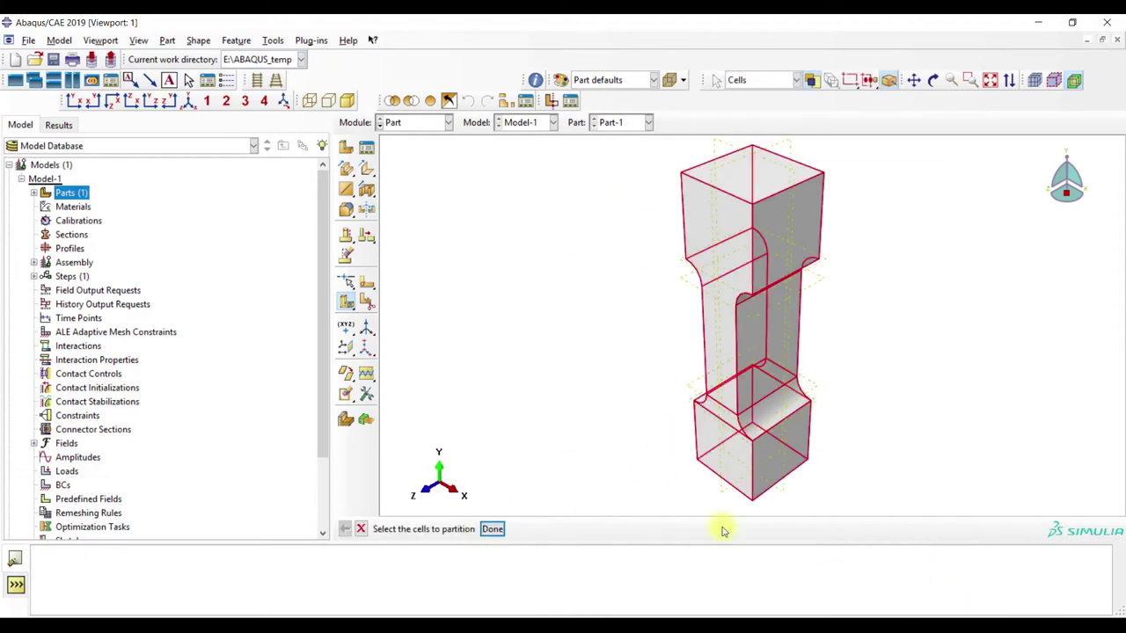
pyautogui.click(493, 529)
pyautogui.click(715, 255)
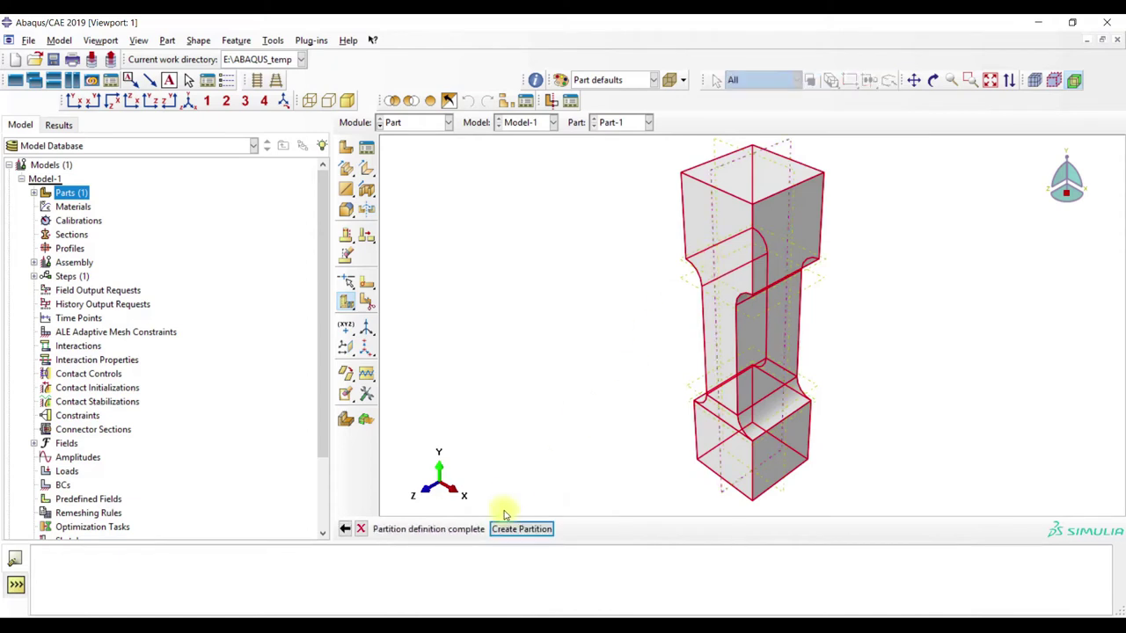
pyautogui.click(522, 528)
pyautogui.moveTo(603, 146); pyautogui.dragTo(874, 581)
pyautogui.click(493, 529)
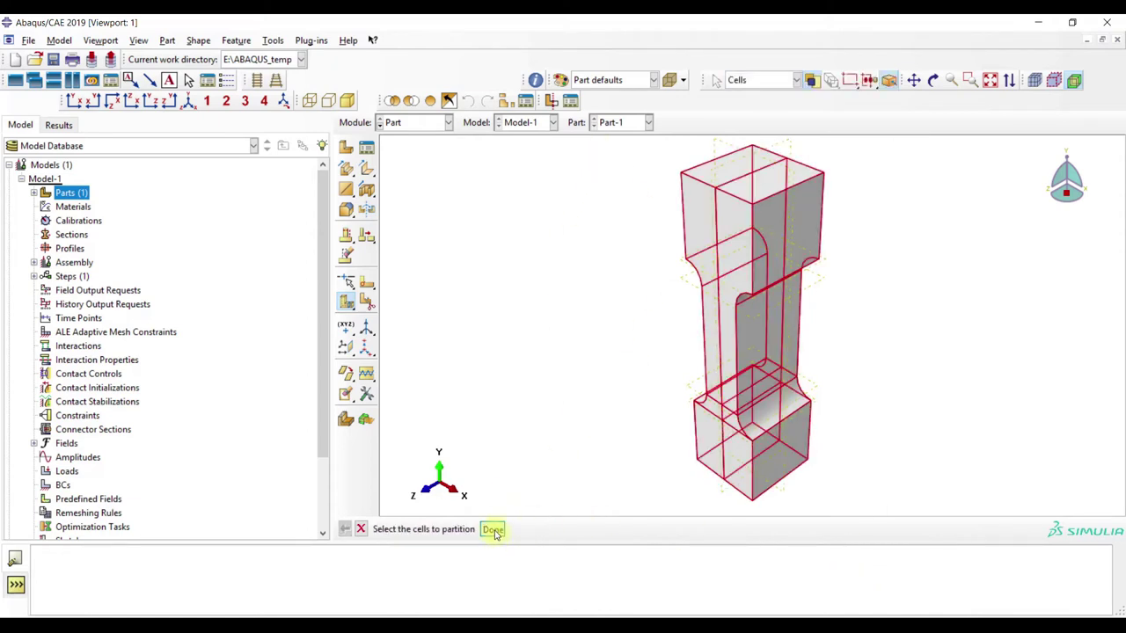
pyautogui.click(688, 289)
pyautogui.click(523, 538)
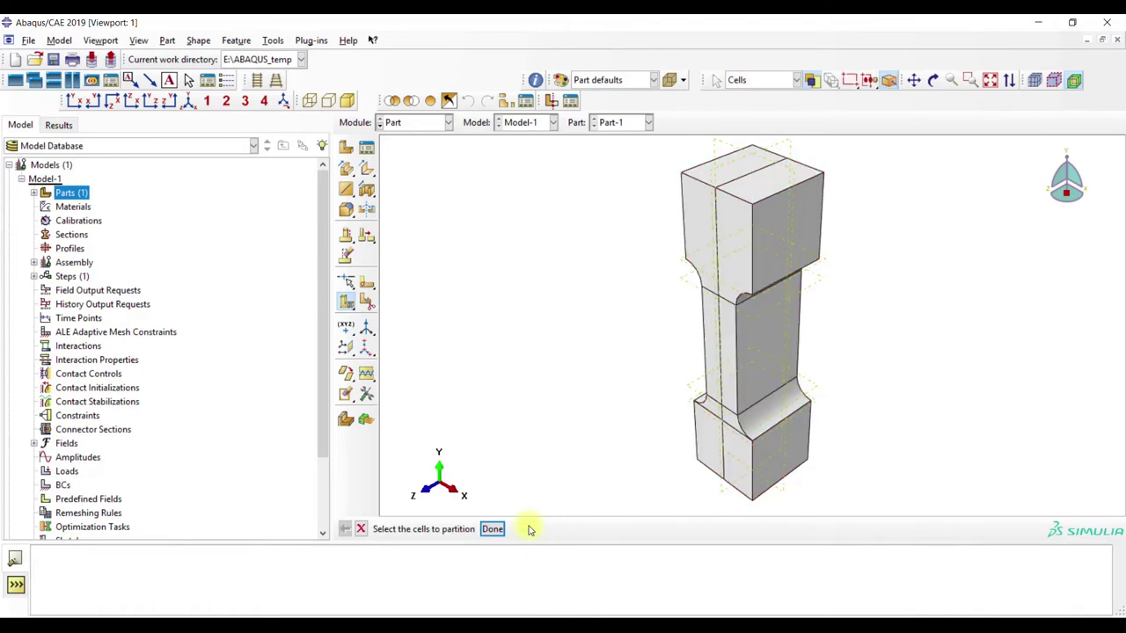
# - Partition all cells with the XY-offset datum plane and with the horizontal datum plane where the upper fillets meet the end block
pyautogui.moveTo(616, 154); pyautogui.dragTo(879, 590)
pyautogui.click(494, 529)
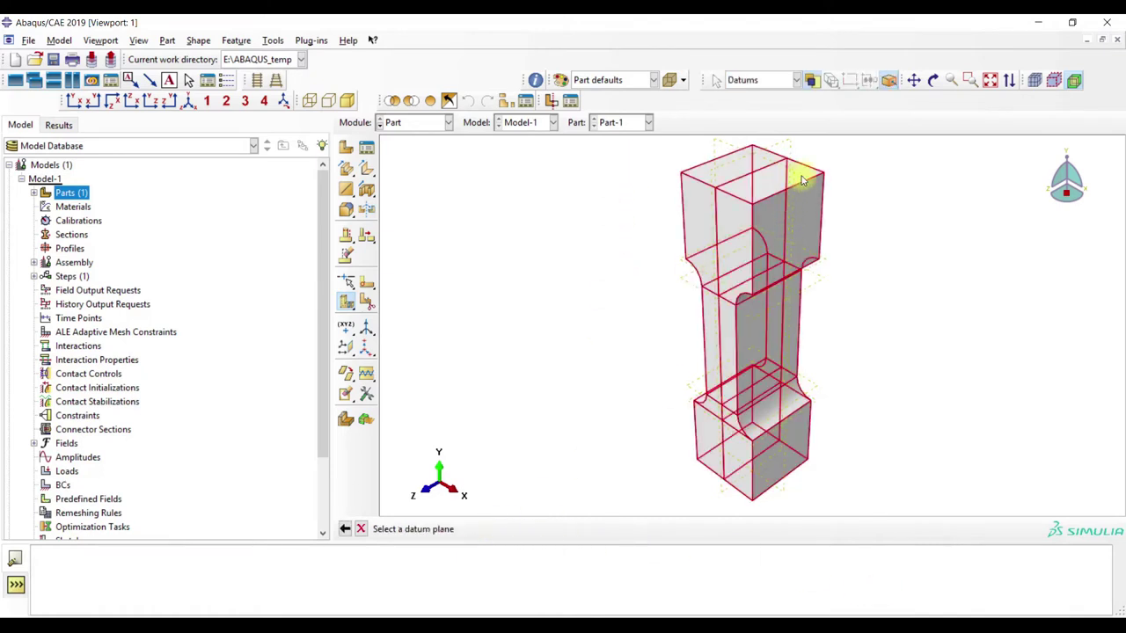
pyautogui.click(675, 245)
pyautogui.click(526, 534)
pyautogui.moveTo(616, 167); pyautogui.dragTo(912, 516)
pyautogui.click(492, 530)
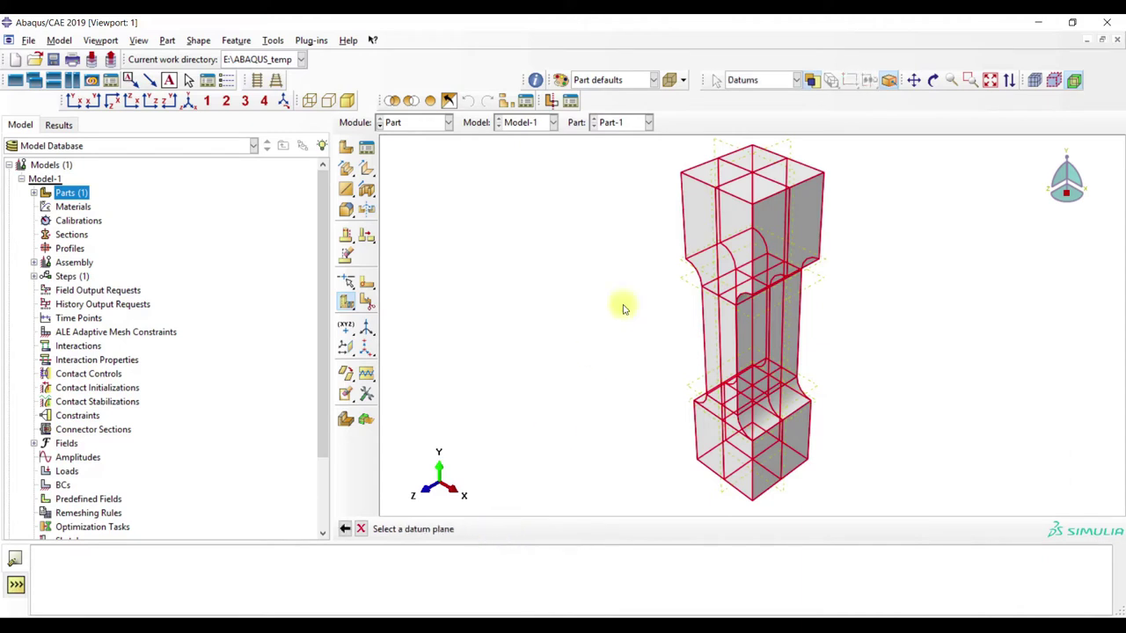
pyautogui.click(688, 269)
pyautogui.click(538, 529)
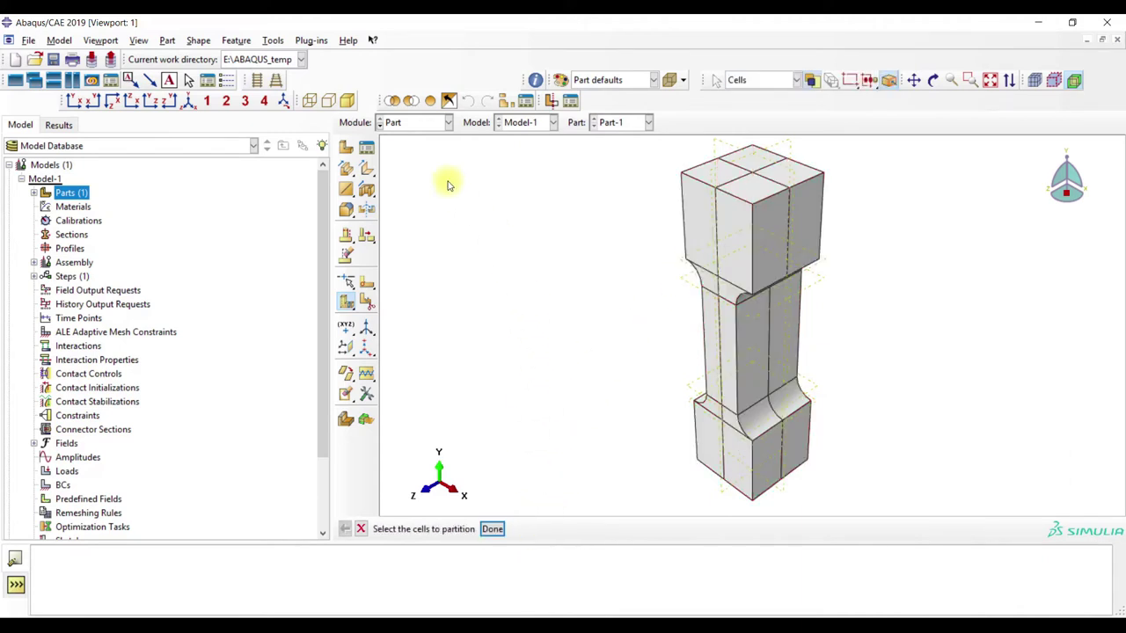
# - Switch to the Property module and create a new material with Elastic mechanical behavior
pyautogui.click(424, 122)
pyautogui.click(421, 153)
pyautogui.click(367, 147)
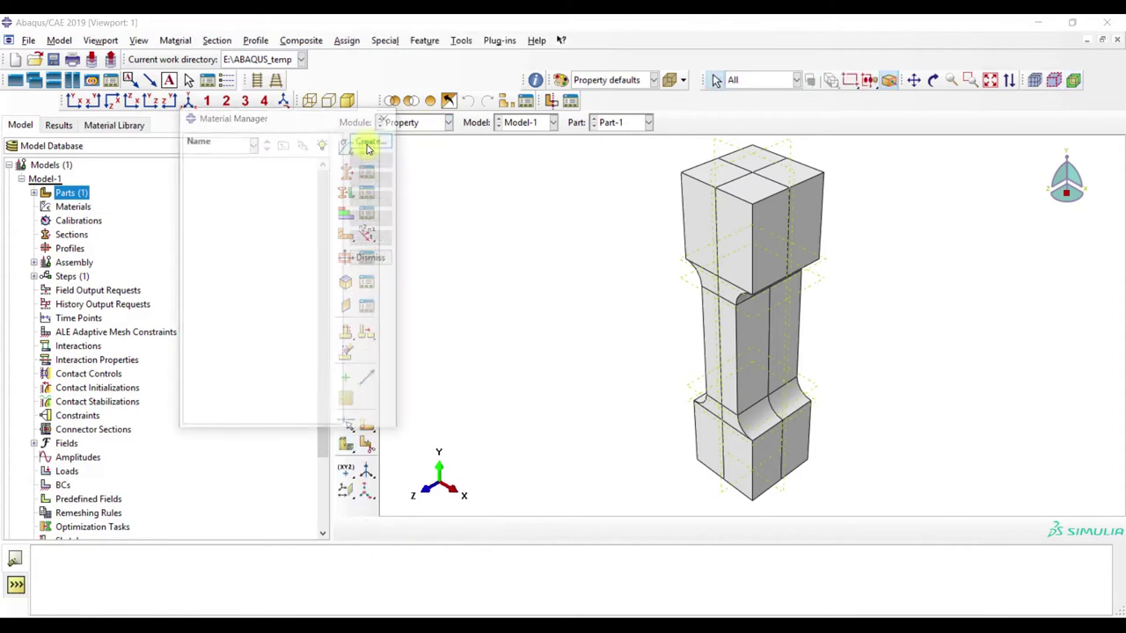
pyautogui.click(374, 140)
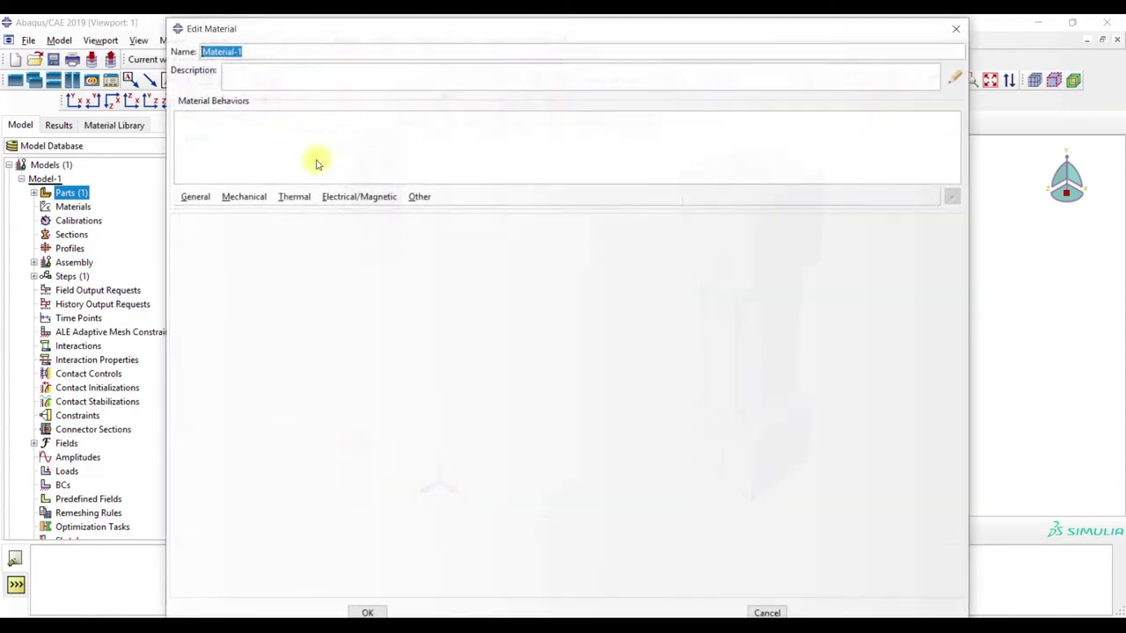
pyautogui.click(245, 197)
pyautogui.moveTo(255, 216)
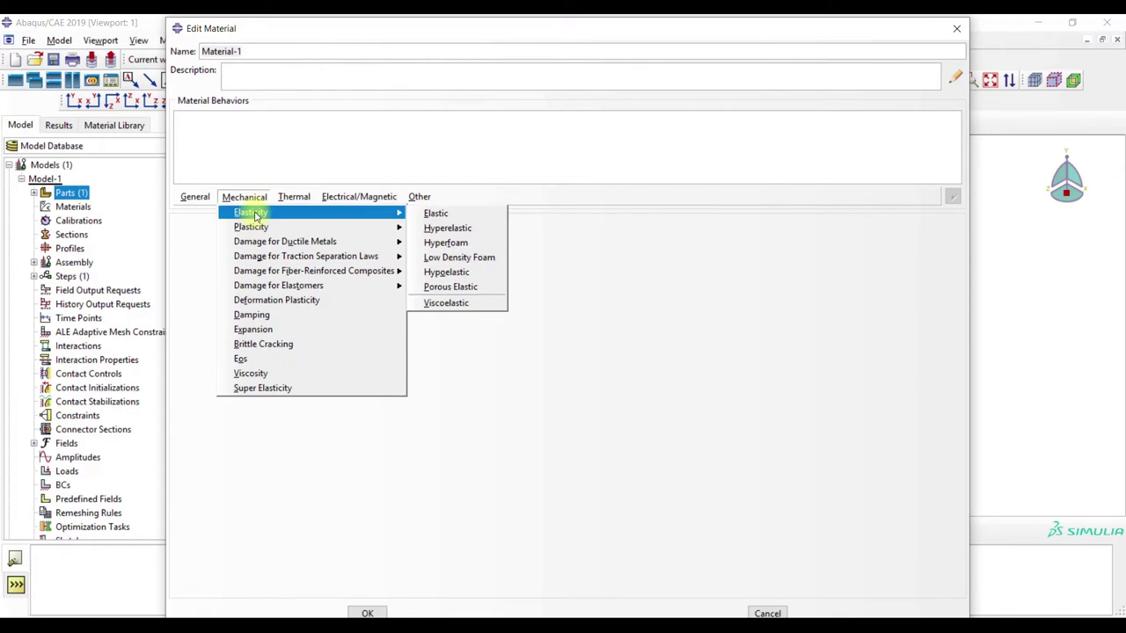
pyautogui.click(424, 212)
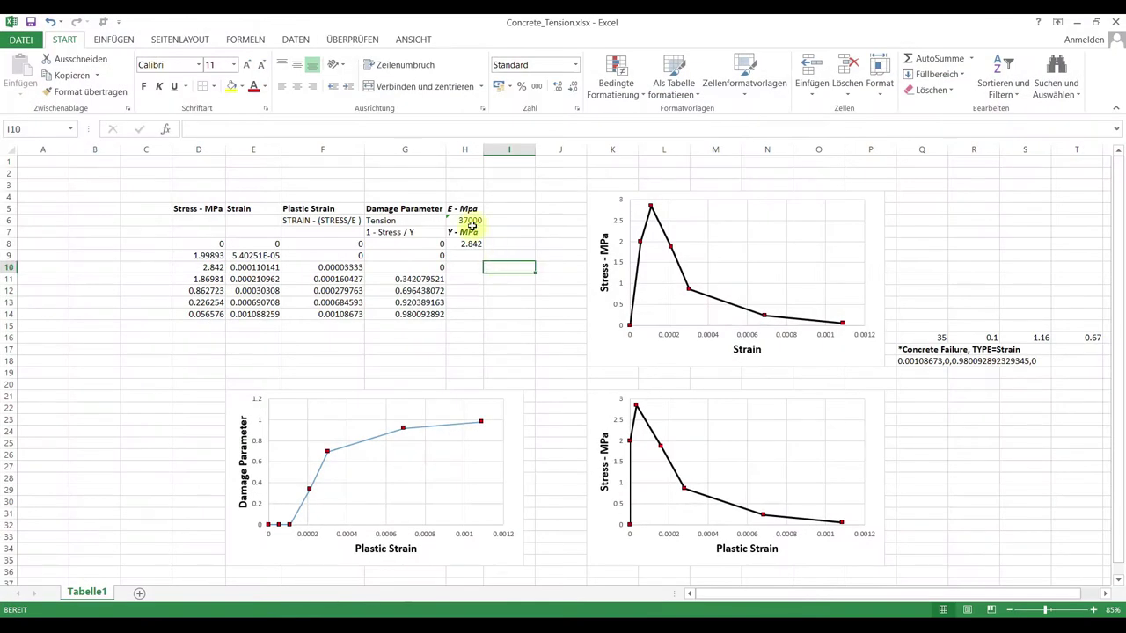
# - Look up the elastic modulus in Concrete_Tension.xlsx in Excel and set Young's modulus to 37000 and Poisson's ratio to 0.2
pyautogui.click(466, 221)
pyautogui.click(1069, 22)
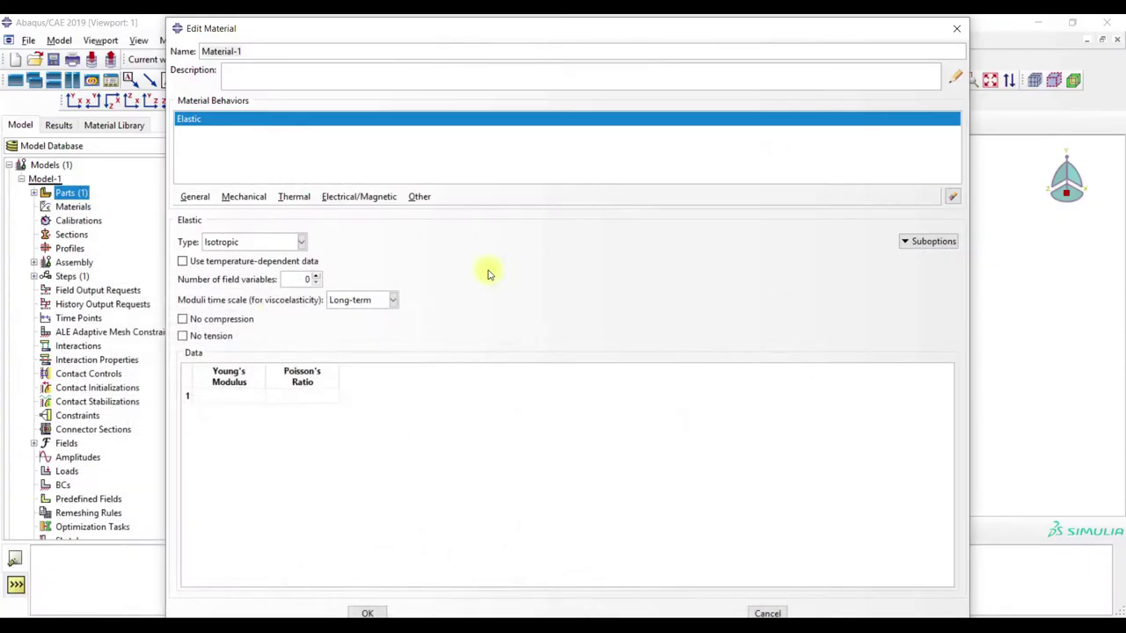
pyautogui.click(255, 395)
pyautogui.write('37000')
pyautogui.click(307, 397)
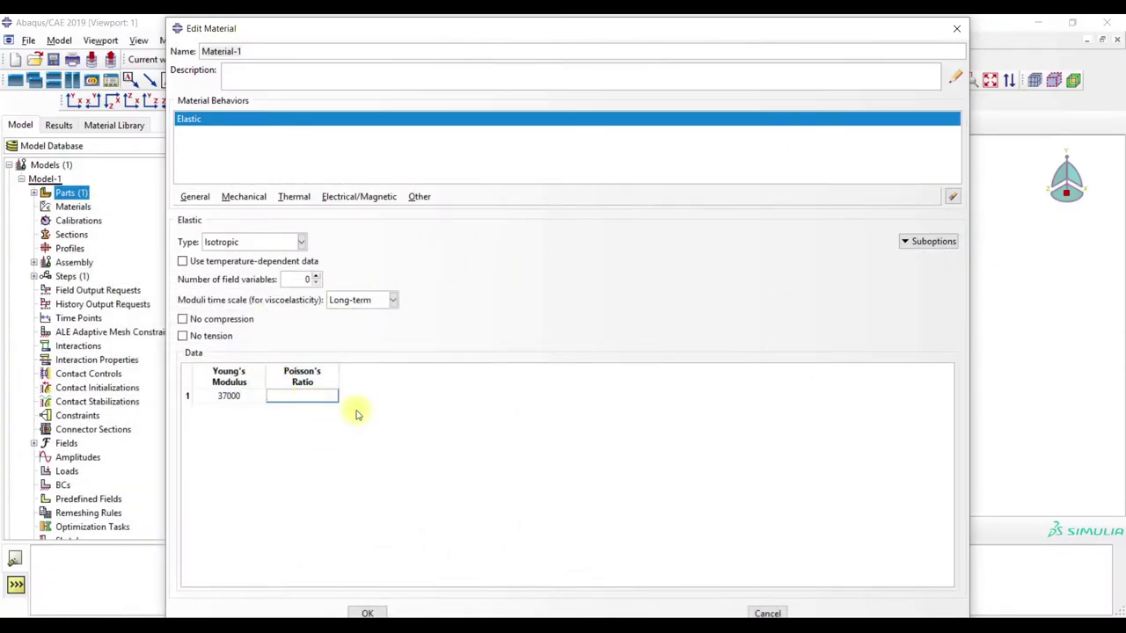
pyautogui.press('Return')
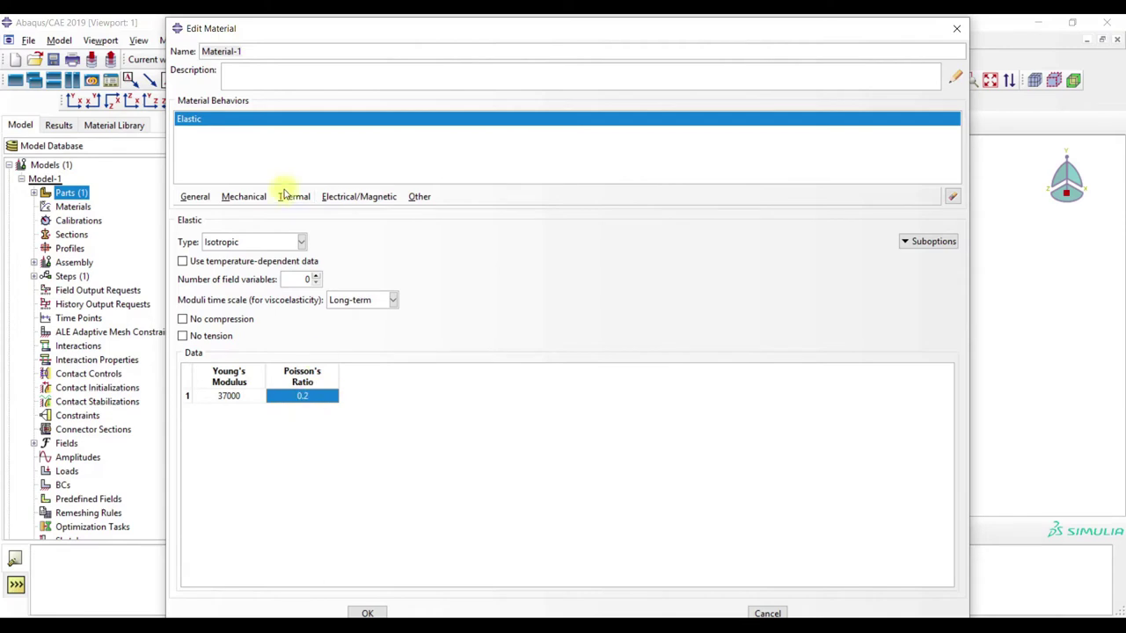
# - Add Concrete Damaged Plasticity and paste its plasticity parameters 35, 0.1, 1.16, 0.67 and 1.00E-05 from the Excel sheet
pyautogui.click(245, 196)
pyautogui.moveTo(259, 228)
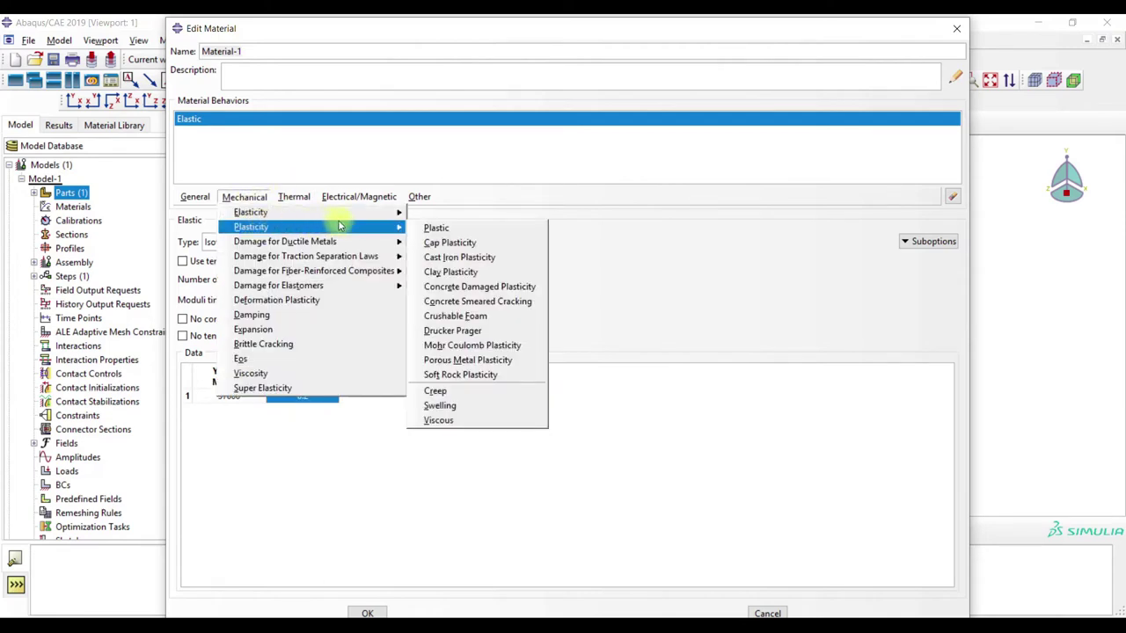
pyautogui.click(479, 286)
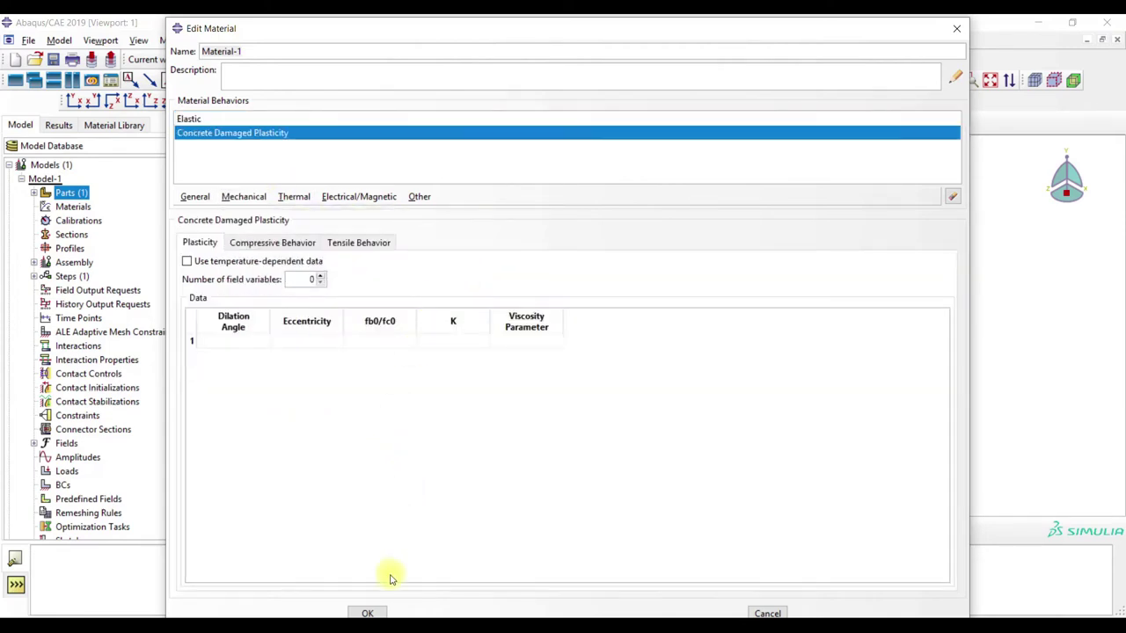
pyautogui.click(273, 615)
pyautogui.click(977, 348)
pyautogui.moveTo(933, 337); pyautogui.dragTo(1017, 330)
pyautogui.hotkey('ctrl', 'c')
pyautogui.click(1077, 22)
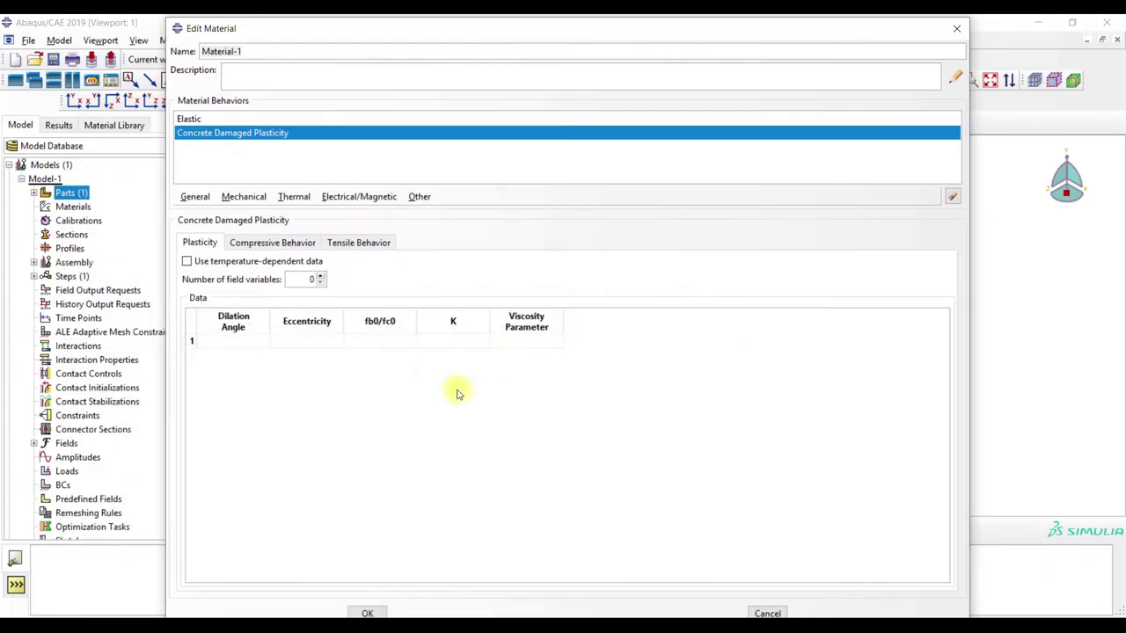
pyautogui.click(241, 341)
pyautogui.hotkey('ctrl', 'v')
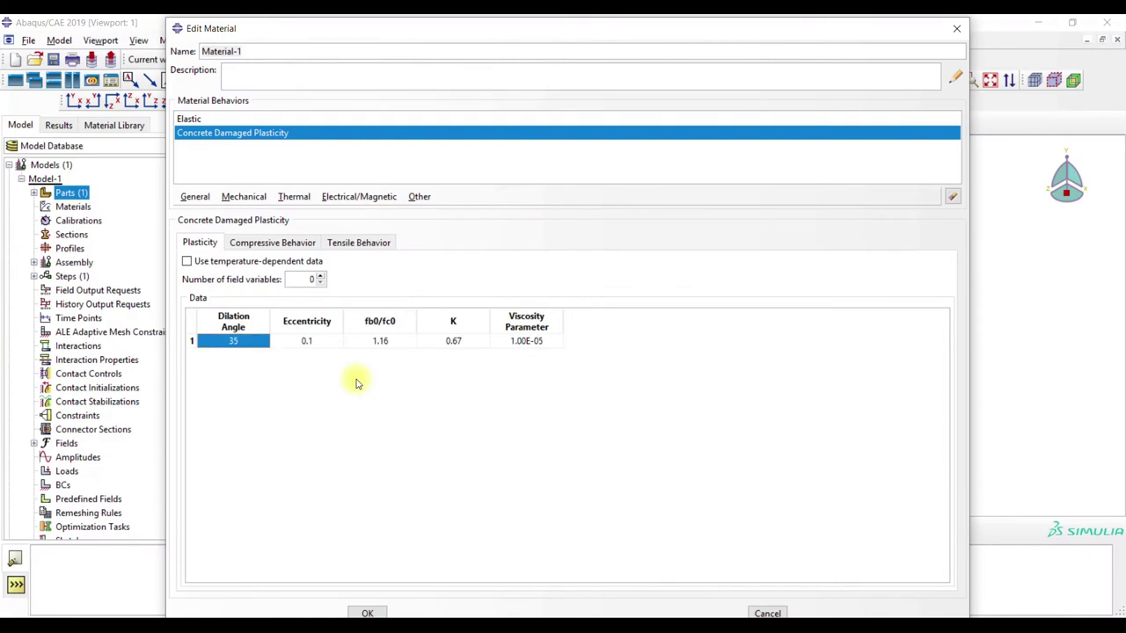
# - Define the compressive behavior with a yield stress of 40 and an inelastic strain of 0
pyautogui.click(293, 243)
pyautogui.click(246, 360)
pyautogui.write('40')
pyautogui.click(299, 360)
pyautogui.write('0')
# - Copy the plastic strain values F9:F14 from the Excel sheet into the Cracking Strain column of the tensile behavior
pyautogui.click(352, 244)
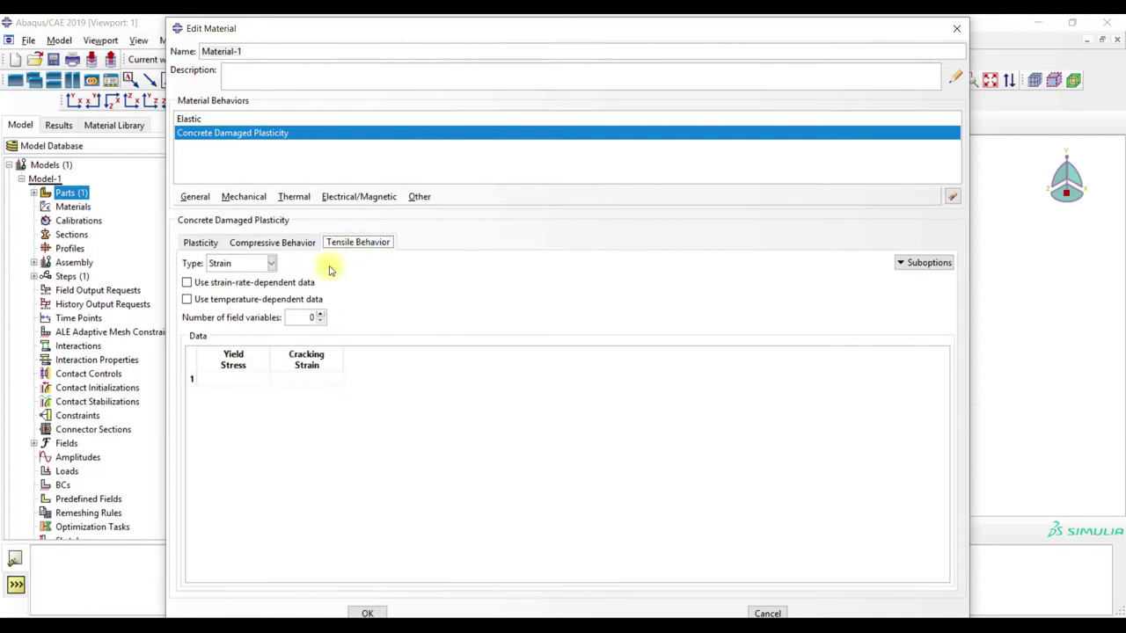
pyautogui.hotkey('alt', 'Tab')
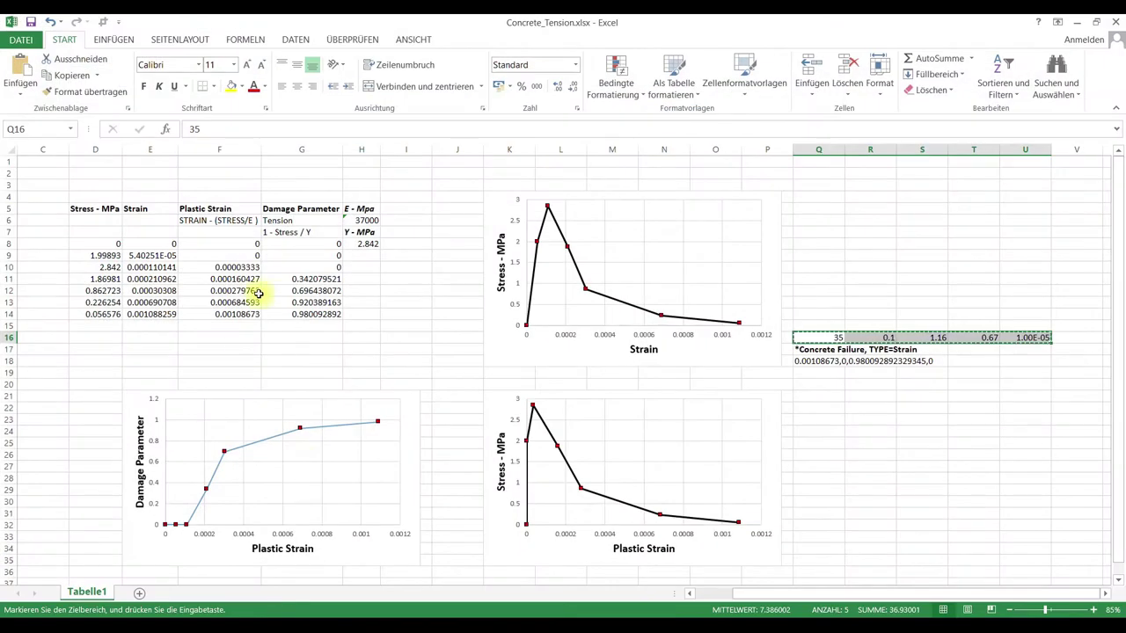
pyautogui.click(225, 342)
pyautogui.moveTo(212, 255); pyautogui.dragTo(211, 313)
pyautogui.hotkey('ctrl', 'c')
pyautogui.click(319, 380)
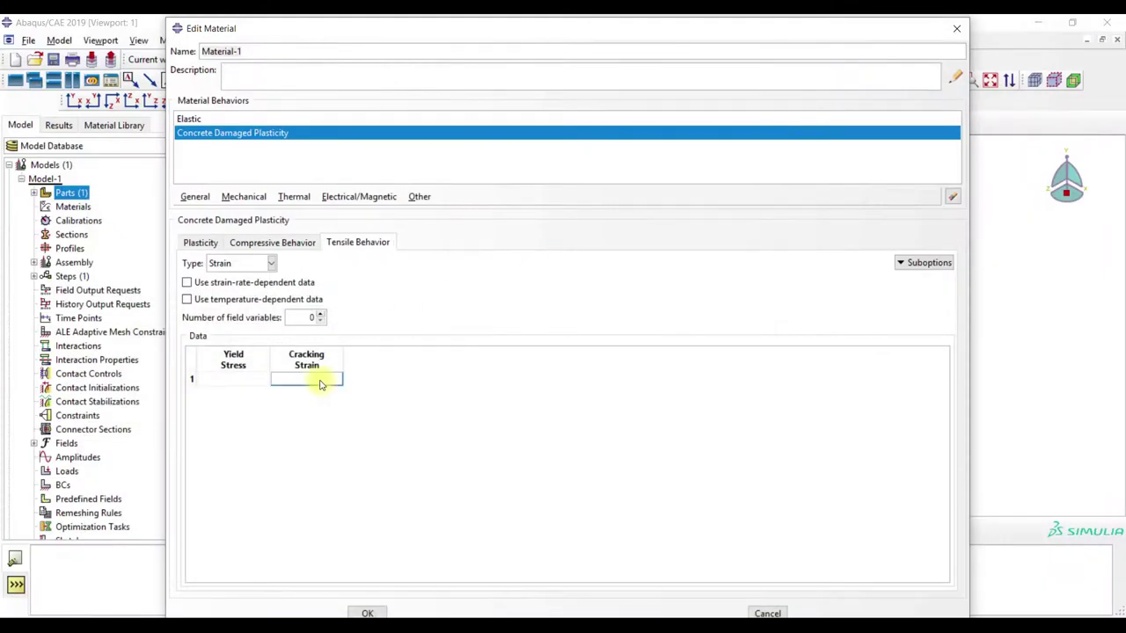
pyautogui.rightClick(320, 382)
pyautogui.click(320, 420)
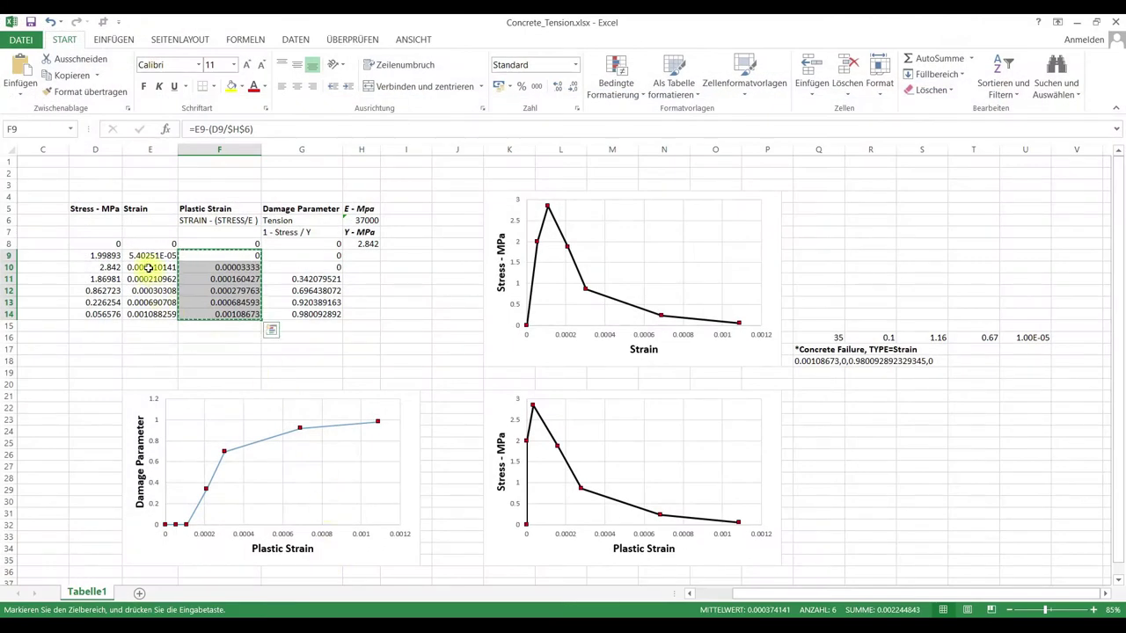
# - Copy the stress values D9:D14 from the Excel sheet into the Yield Stress column of the tensile behavior
pyautogui.moveTo(96, 256); pyautogui.dragTo(96, 315)
pyautogui.hotkey('ctrl', 'c')
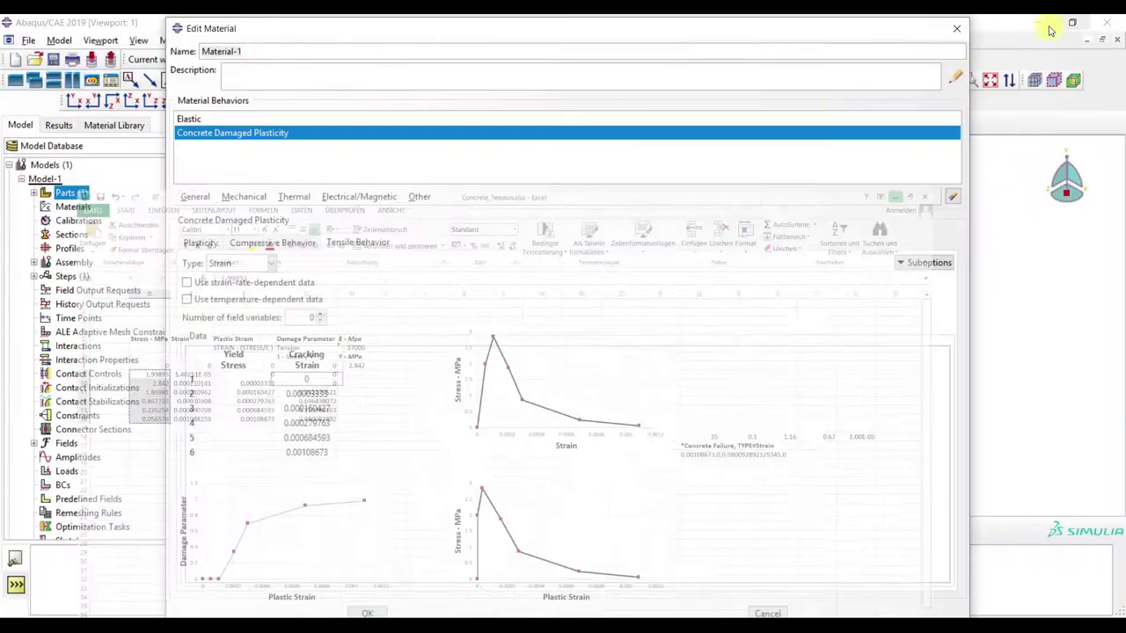
pyautogui.click(246, 380)
pyautogui.rightClick(242, 379)
pyautogui.click(274, 417)
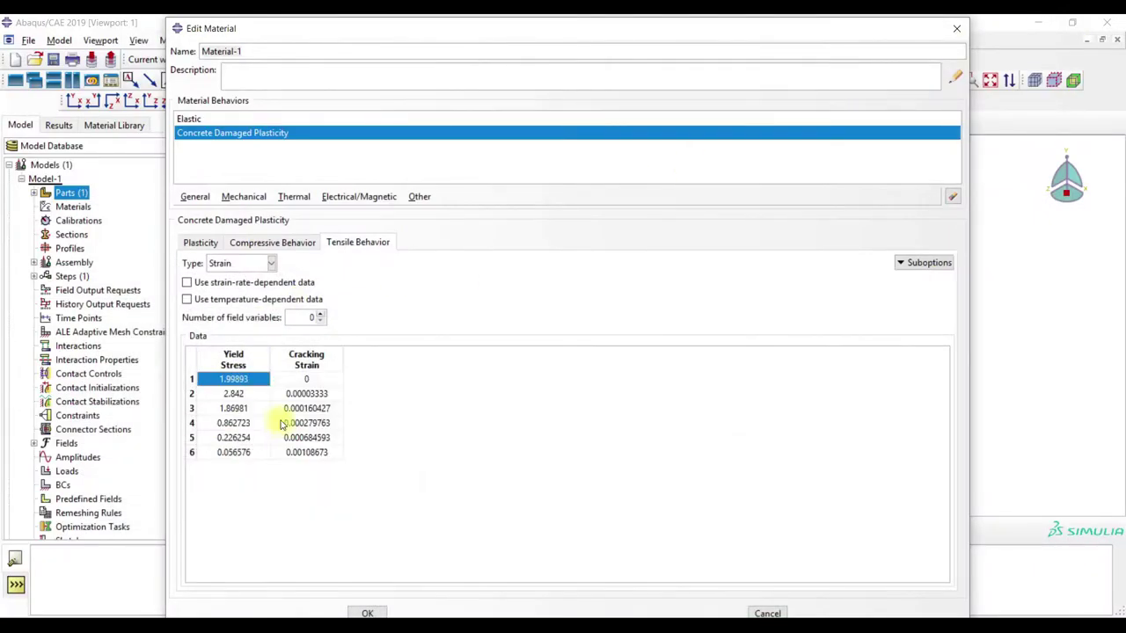
# - Add the tension damage suboption, enlarge its editor and paste the plastic strains F9:F14 from Excel as its cracking strains
pyautogui.click(924, 262)
pyautogui.click(934, 280)
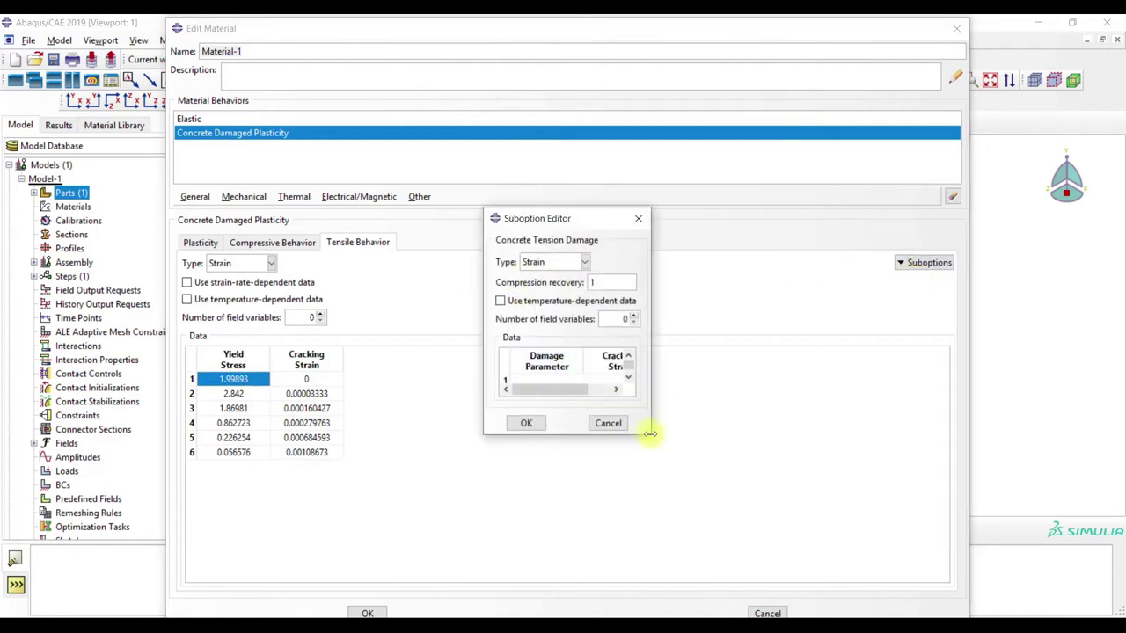
pyautogui.moveTo(651, 437); pyautogui.dragTo(786, 536)
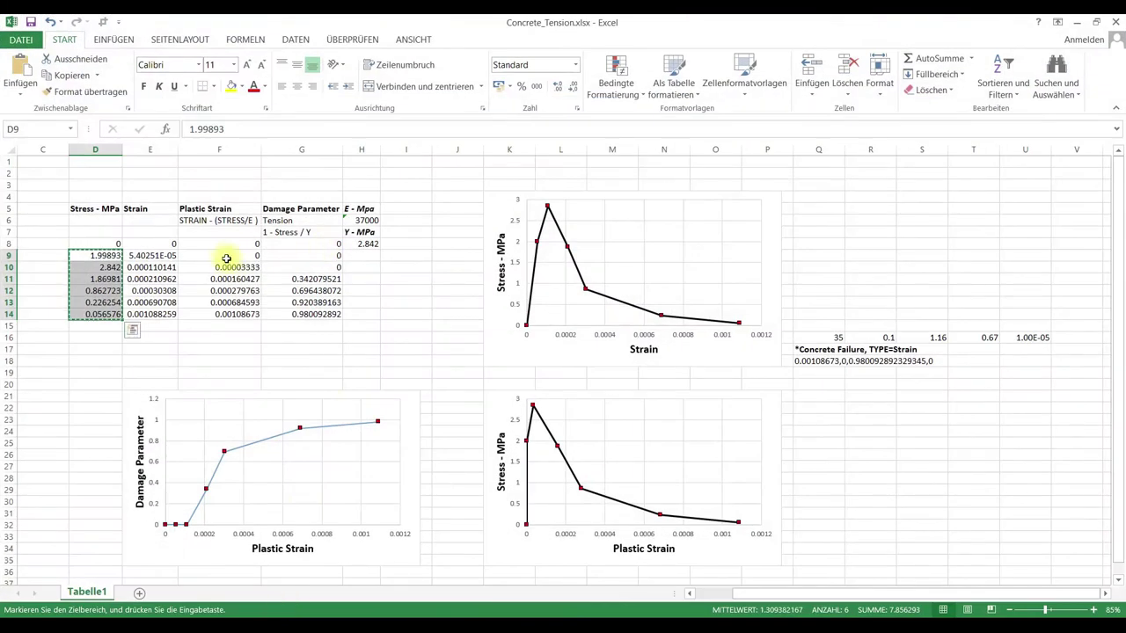
pyautogui.moveTo(221, 259); pyautogui.dragTo(229, 316)
pyautogui.hotkey('ctrl', 'c')
pyautogui.click(1076, 22)
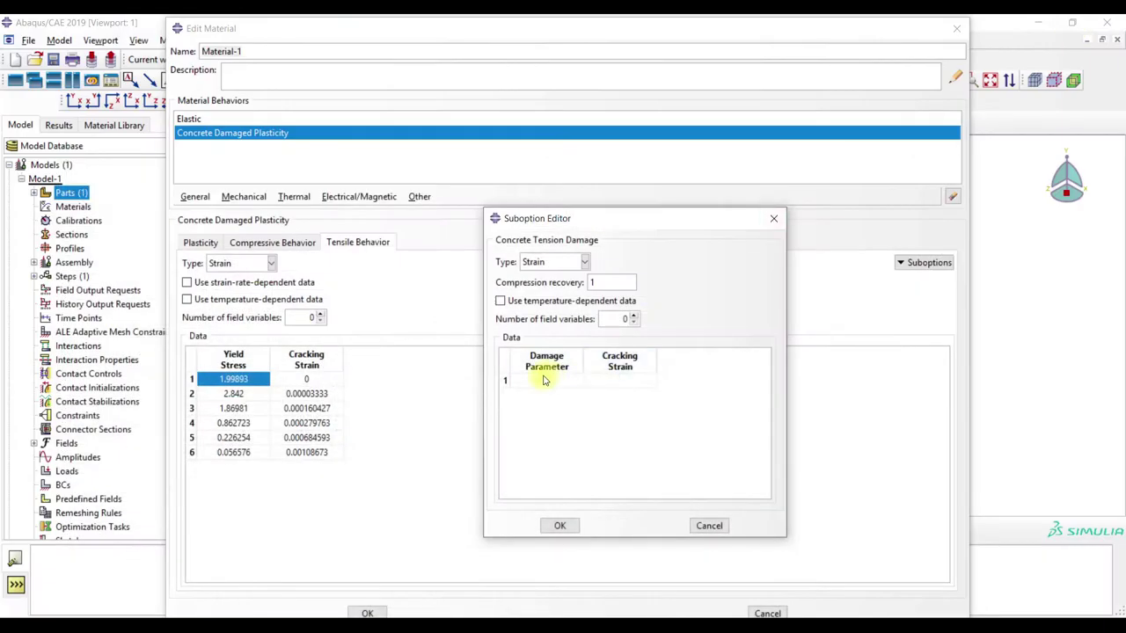
pyautogui.hotkey('ctrl', 'v')
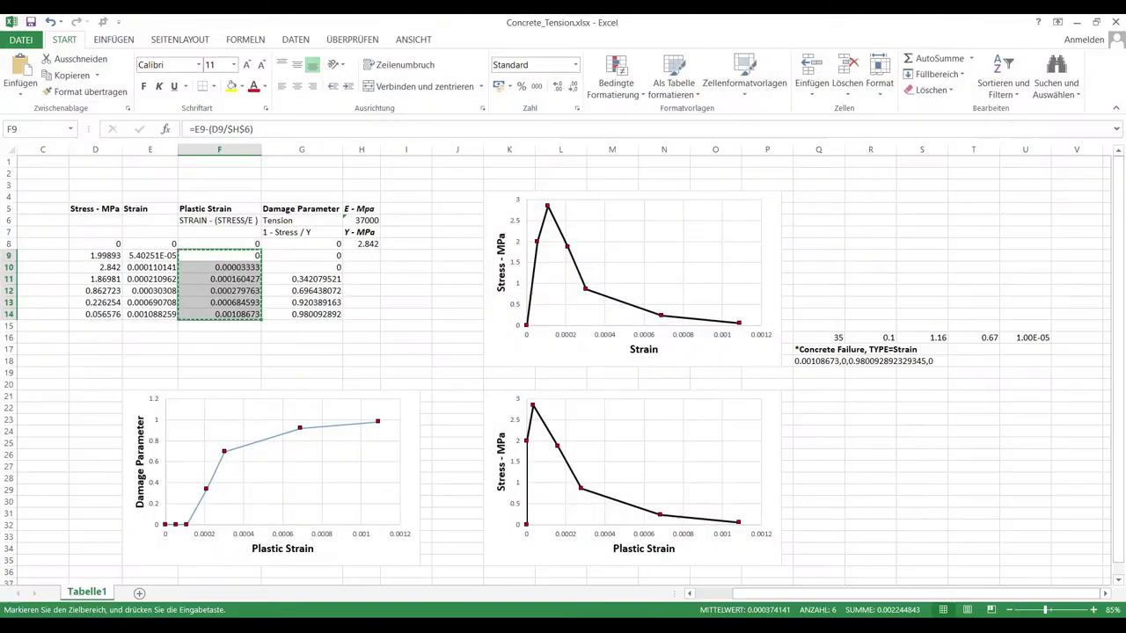
# - Copy the damage parameter values G9:G14 from the Excel sheet into the tension damage suboption's Damage Parameter column and accept the suboption
pyautogui.click(220, 372)
pyautogui.moveTo(321, 258); pyautogui.dragTo(319, 314)
pyautogui.hotkey('ctrl', 'c')
pyautogui.click(1078, 24)
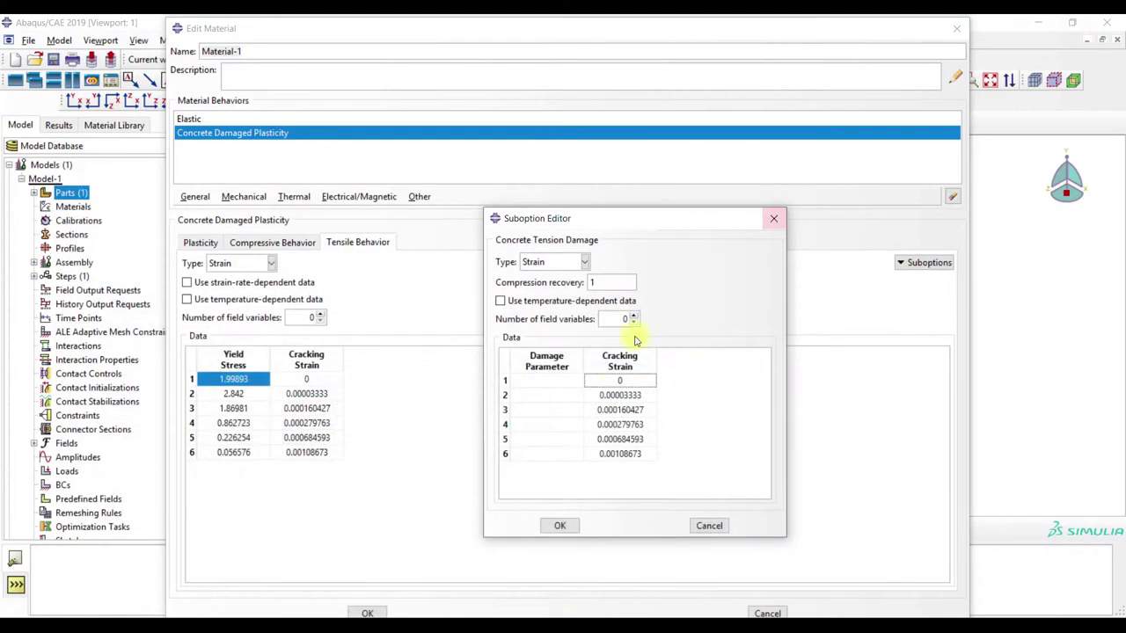
pyautogui.rightClick(570, 379)
pyautogui.click(591, 417)
pyautogui.click(566, 529)
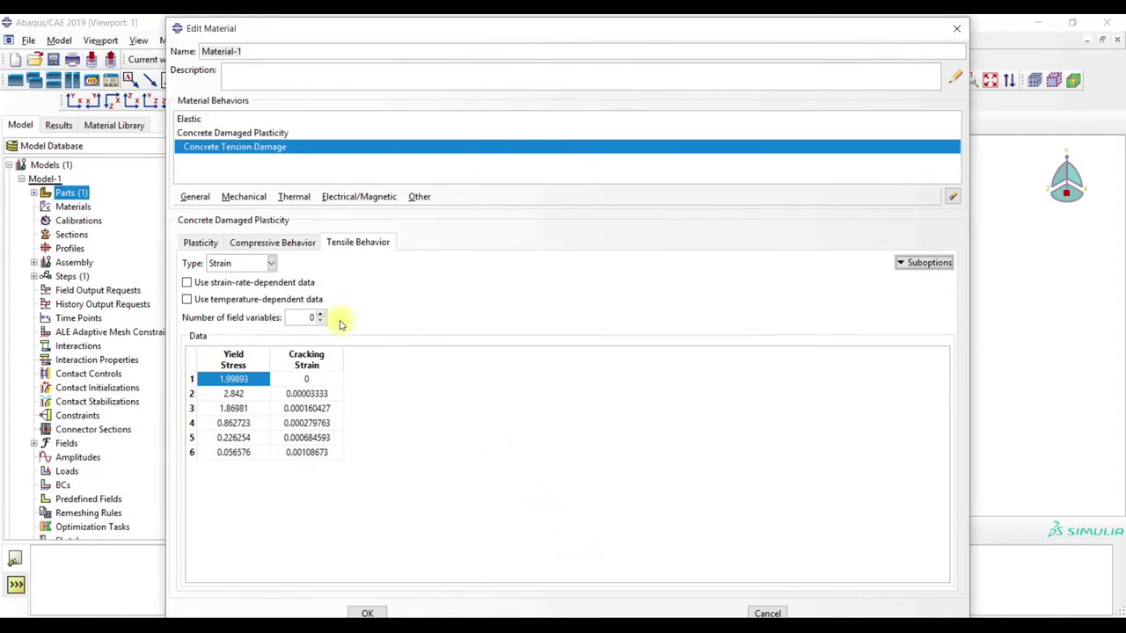
# - Add a Density behavior to the material, then switch to the browser and look up the density of concrete
pyautogui.click(196, 196)
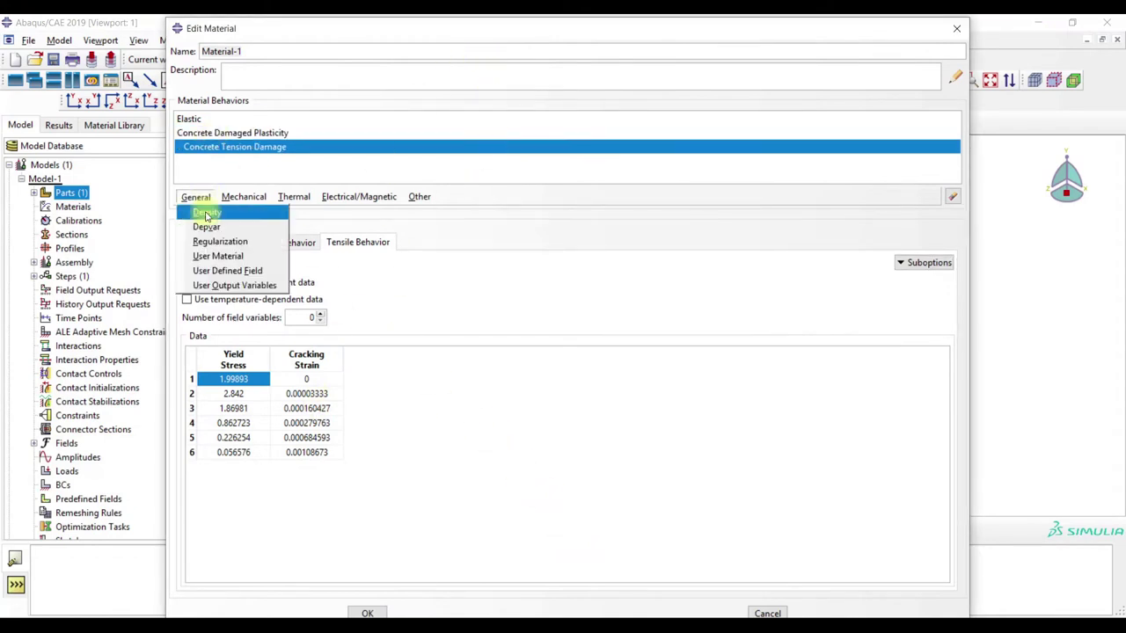
pyautogui.click(205, 212)
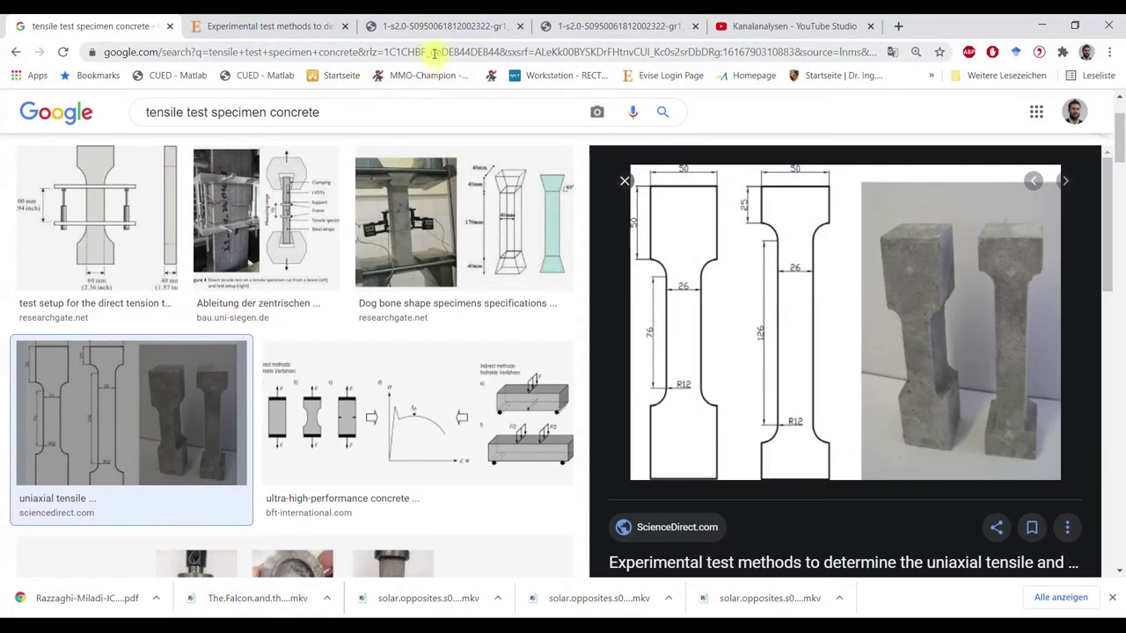
pyautogui.click(899, 26)
pyautogui.write('density')
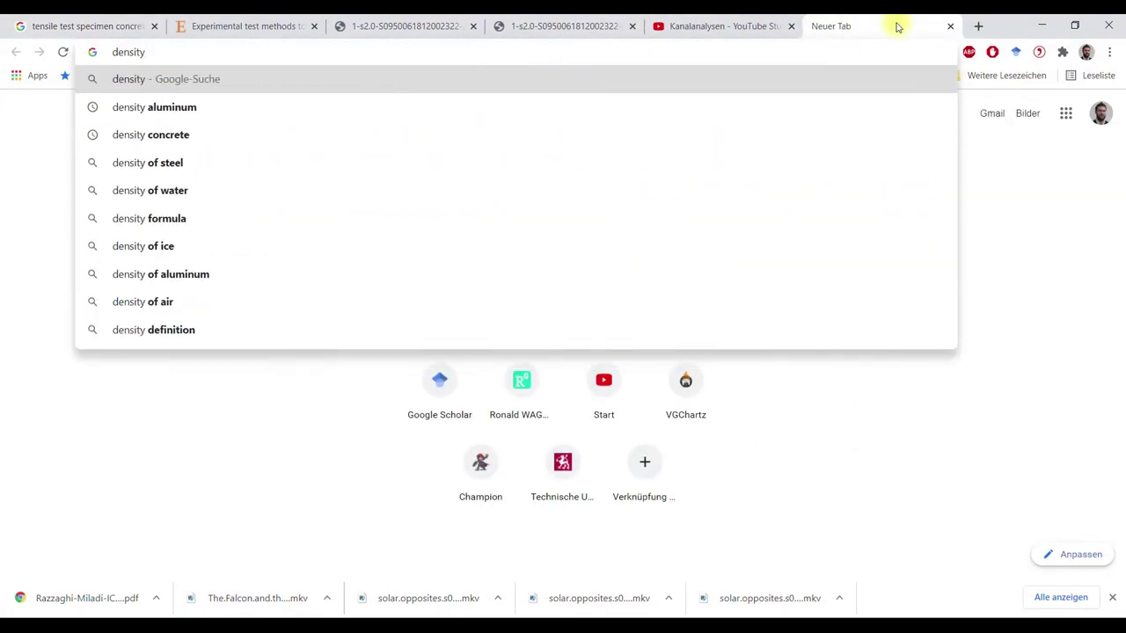
pyautogui.press('Down')
pyautogui.press('Down')
pyautogui.press('Return')
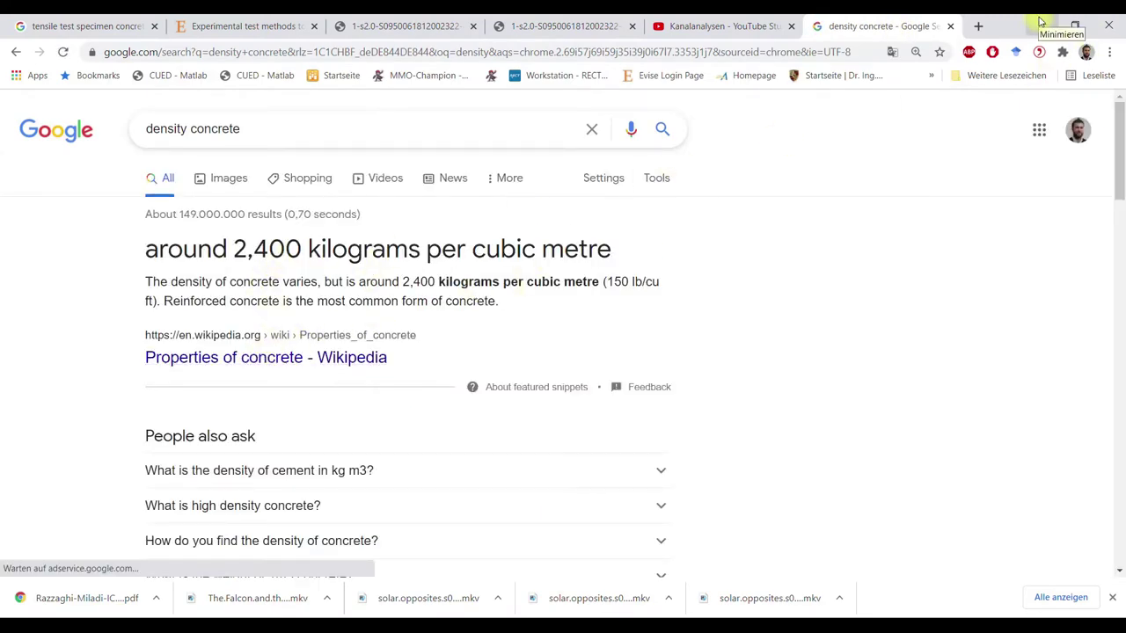
# - Return to Abaqus/CAE, set the mass density to 2.4E-9, and save the material
pyautogui.click(1040, 22)
pyautogui.click(239, 343)
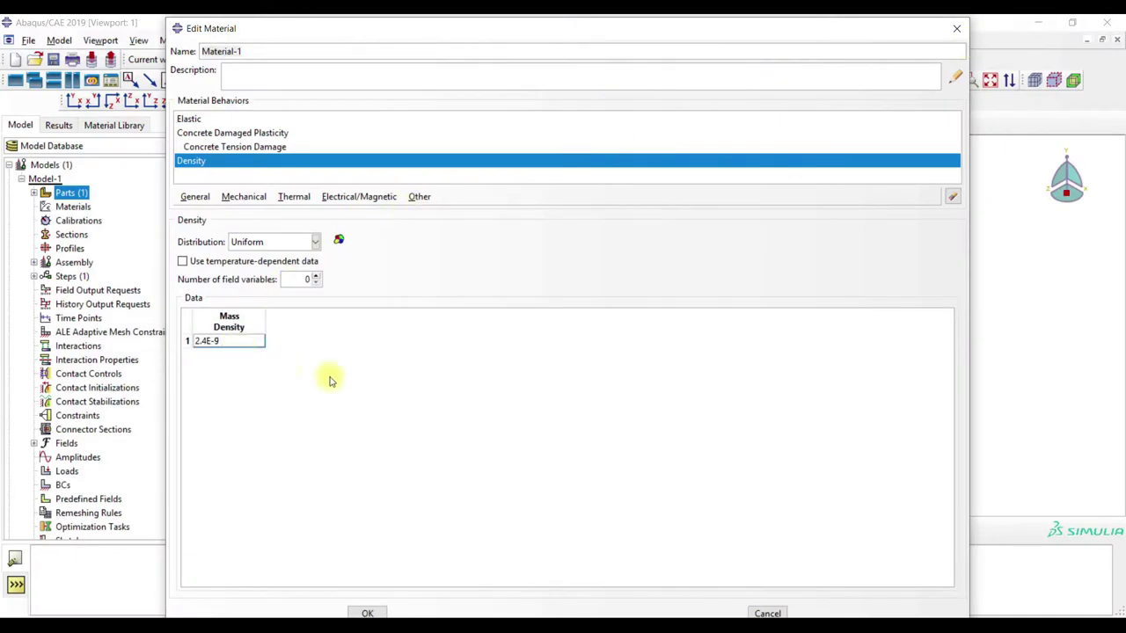
pyautogui.press('Return')
pyautogui.click(381, 610)
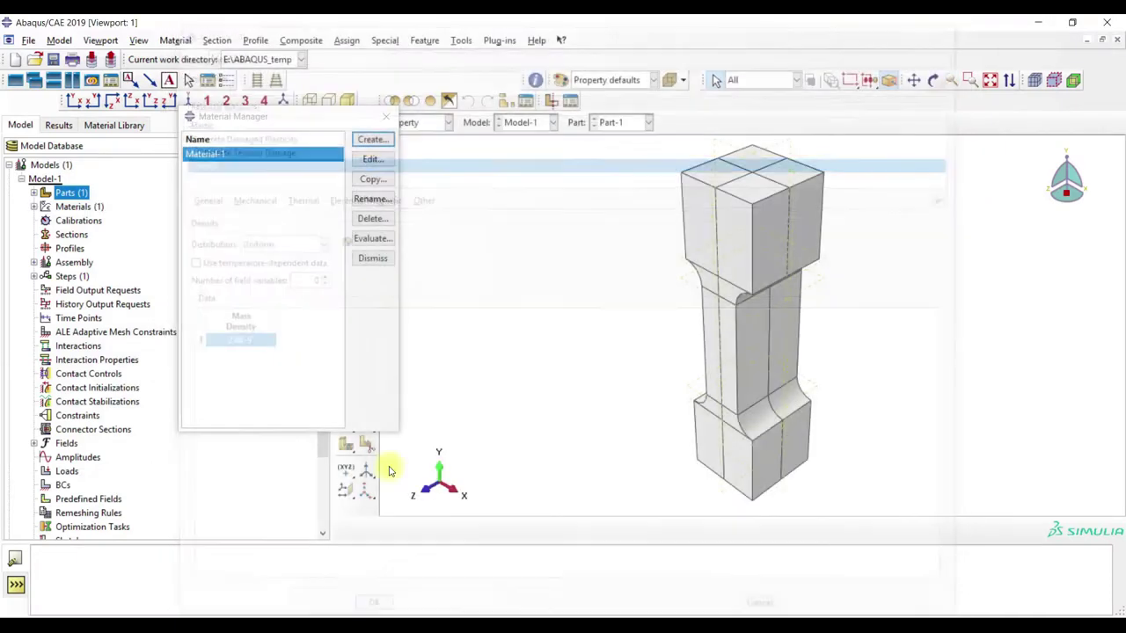
pyautogui.click(387, 114)
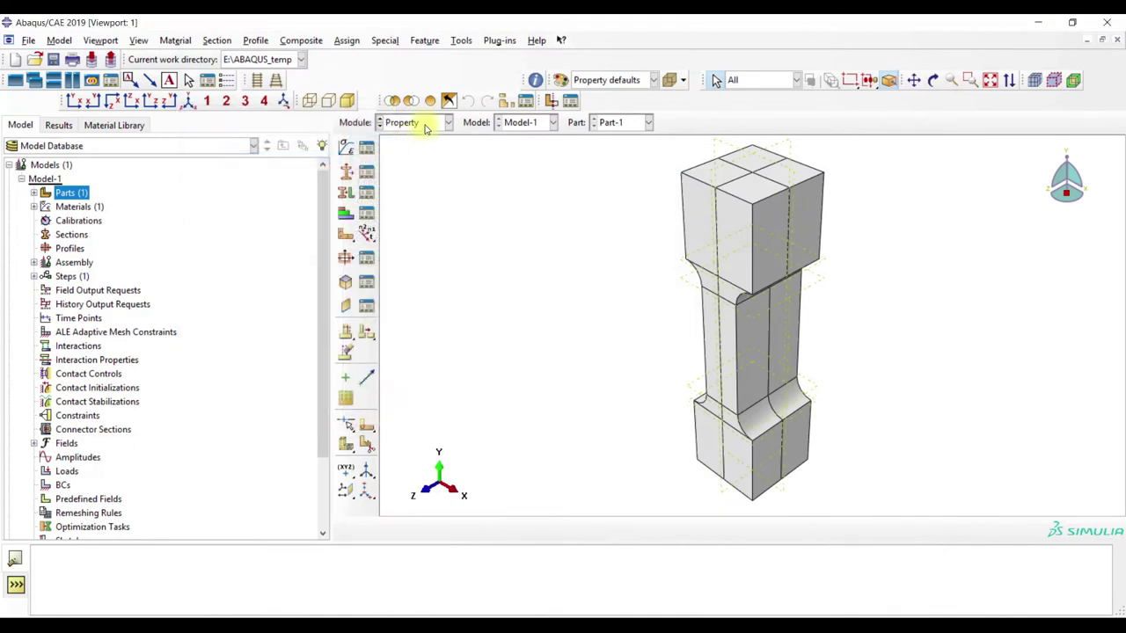
# - Create a solid, homogeneous section named Section-1 that uses Material-1
pyautogui.click(368, 179)
pyautogui.click(120, 369)
pyautogui.click(50, 359)
pyautogui.click(60, 246)
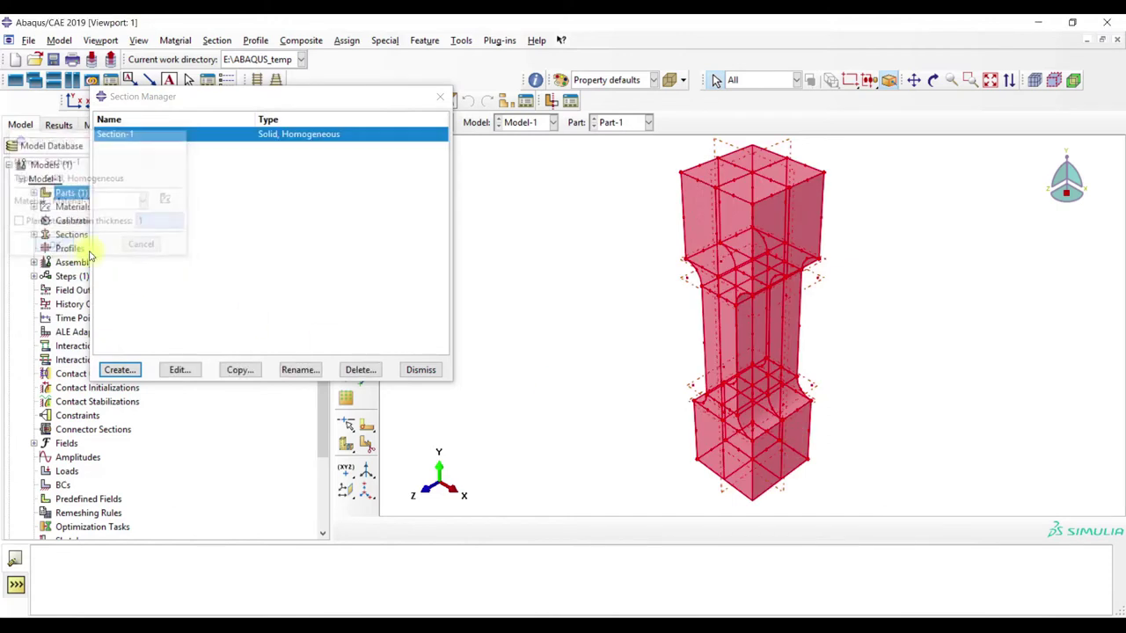
pyautogui.click(409, 370)
# - Assign Section-1 to the whole specimen, storing the selected region as Set-1
pyautogui.click(366, 213)
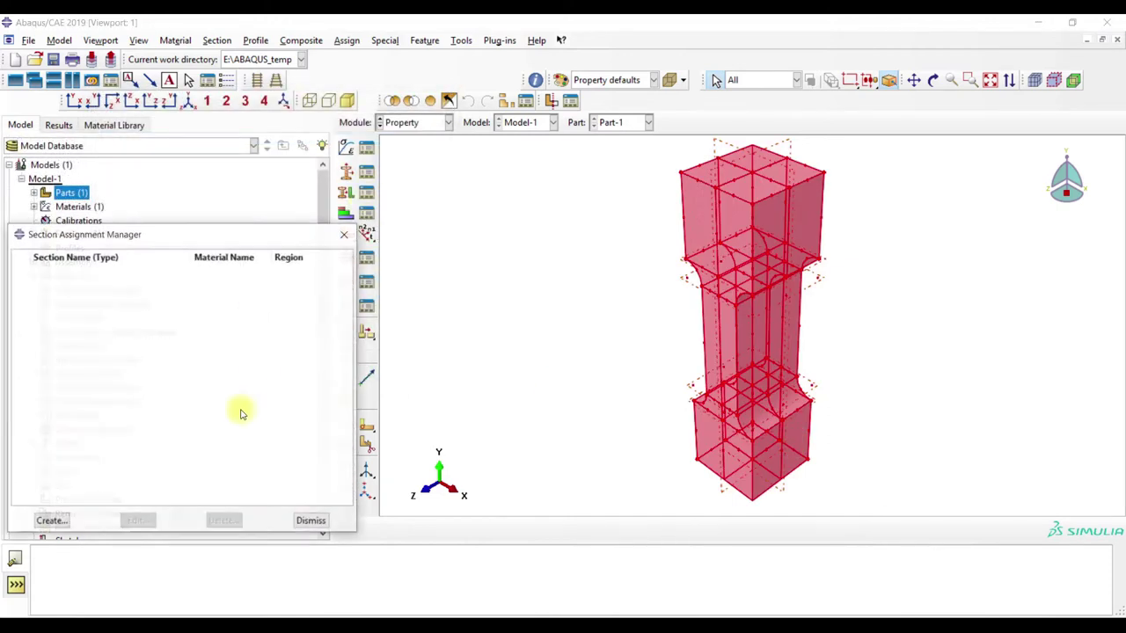
pyautogui.click(50, 521)
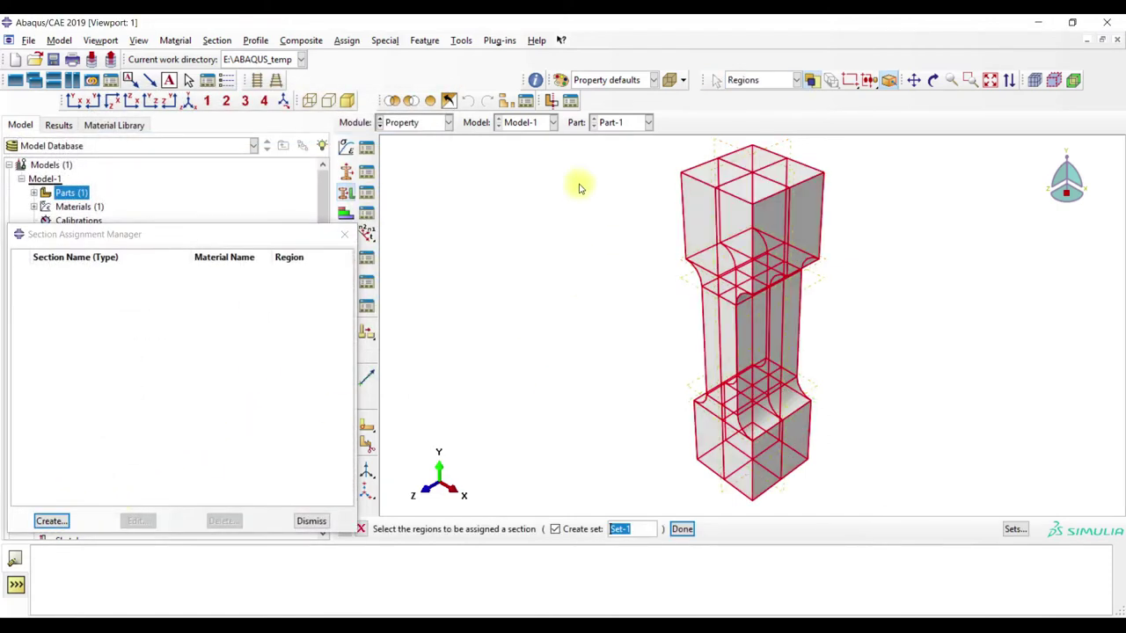
pyautogui.click(682, 530)
pyautogui.click(57, 419)
# - Add a dependent instance of Part-1 to the assembly
pyautogui.click(413, 123)
pyautogui.click(410, 162)
pyautogui.click(346, 146)
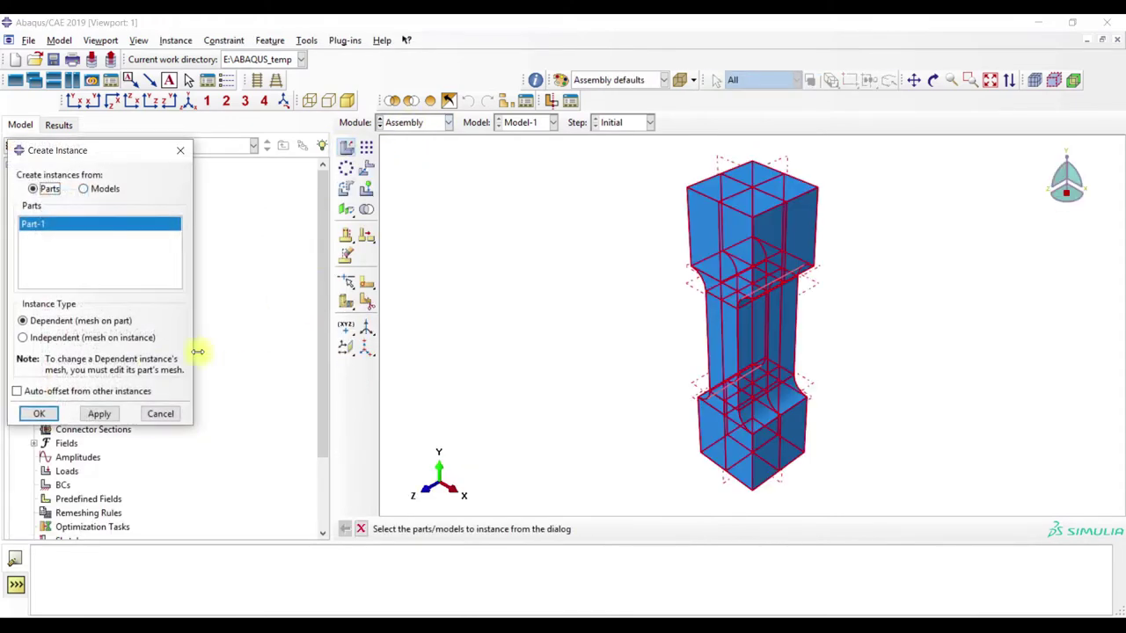
pyautogui.click(38, 413)
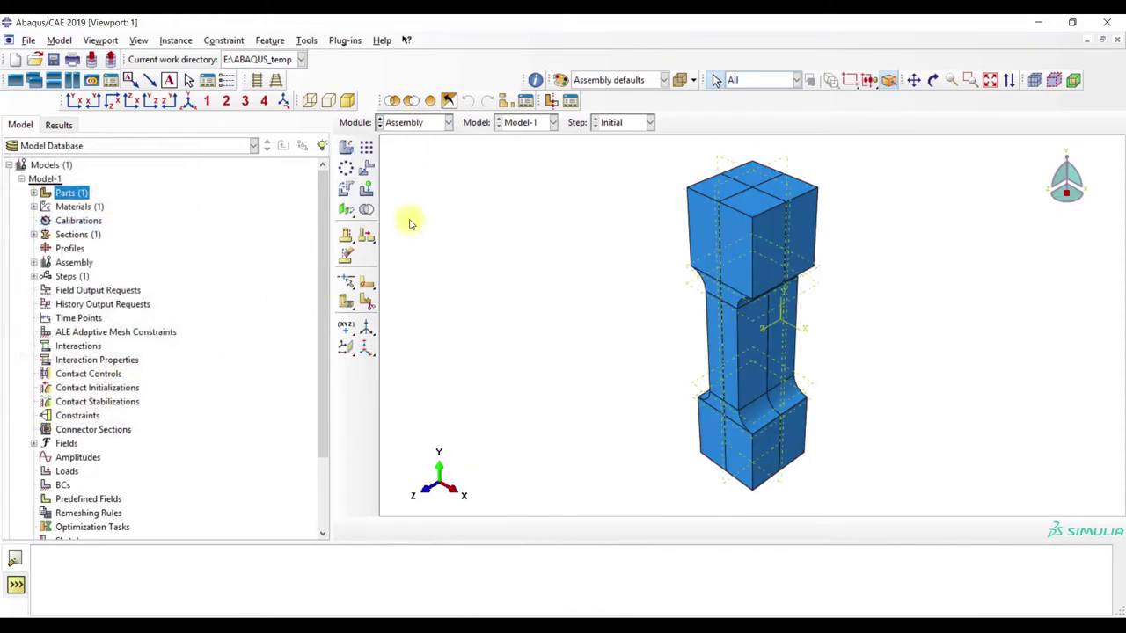
# - Create a Dynamic, Explicit analysis step after the Initial step, keeping automatic incrementation and the default settings
pyautogui.click(421, 125)
pyautogui.click(421, 181)
pyautogui.click(366, 146)
pyautogui.click(139, 408)
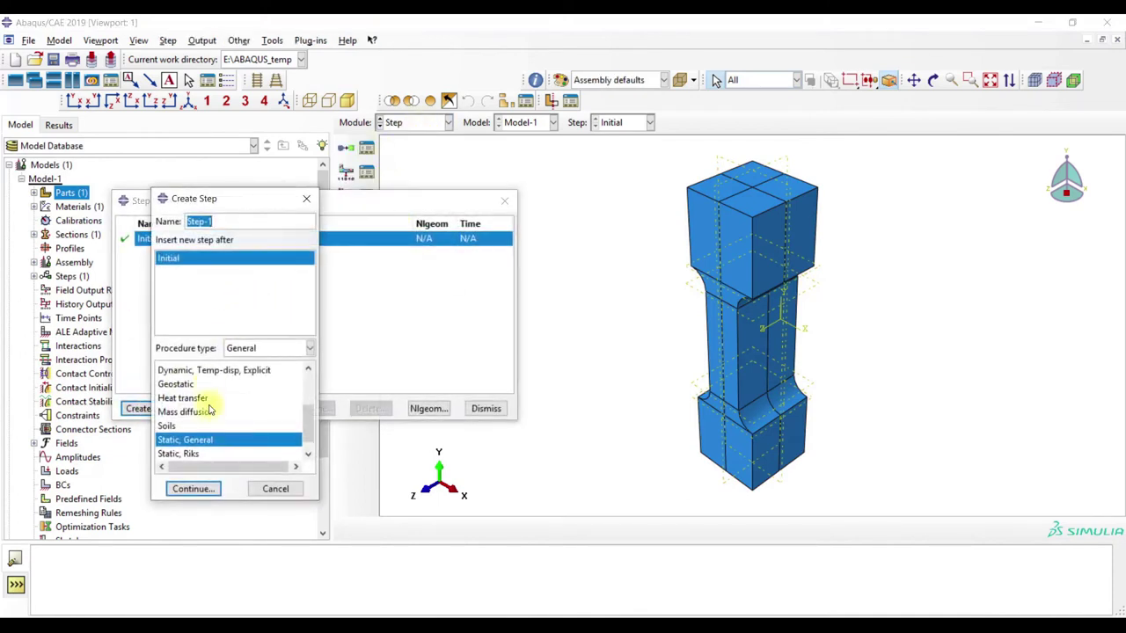
pyautogui.scroll(2, 217, 397)
pyautogui.click(198, 439)
pyautogui.click(186, 492)
pyautogui.click(554, 202)
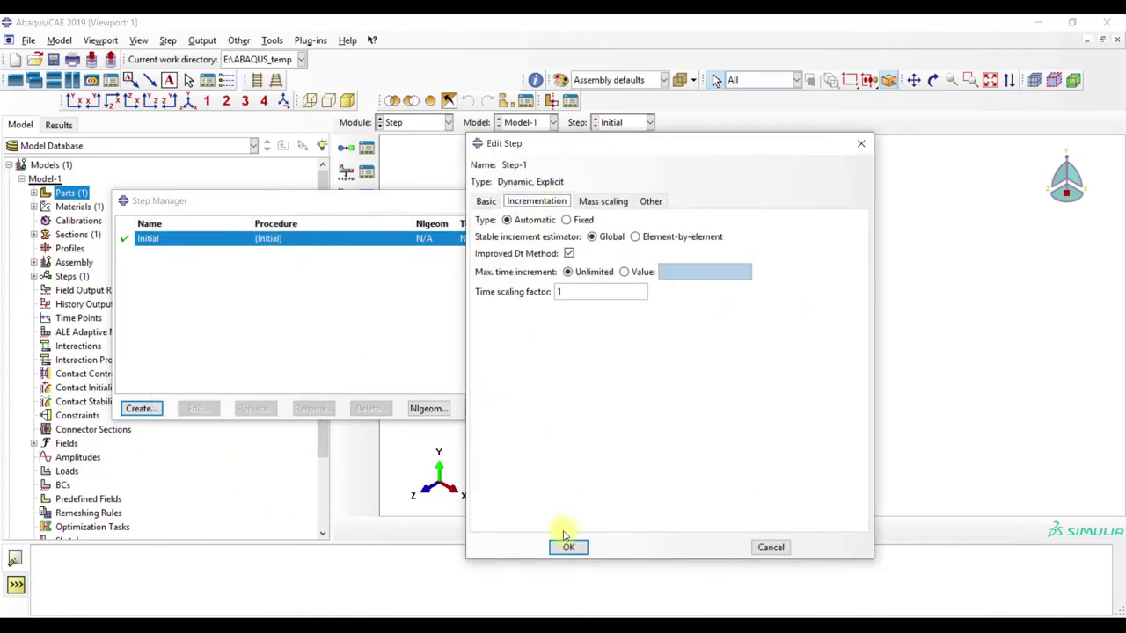
pyautogui.click(568, 547)
pyautogui.click(504, 203)
# - Set the frequency of field output request F-Output-1 to every 0.01 units of time
pyautogui.click(367, 172)
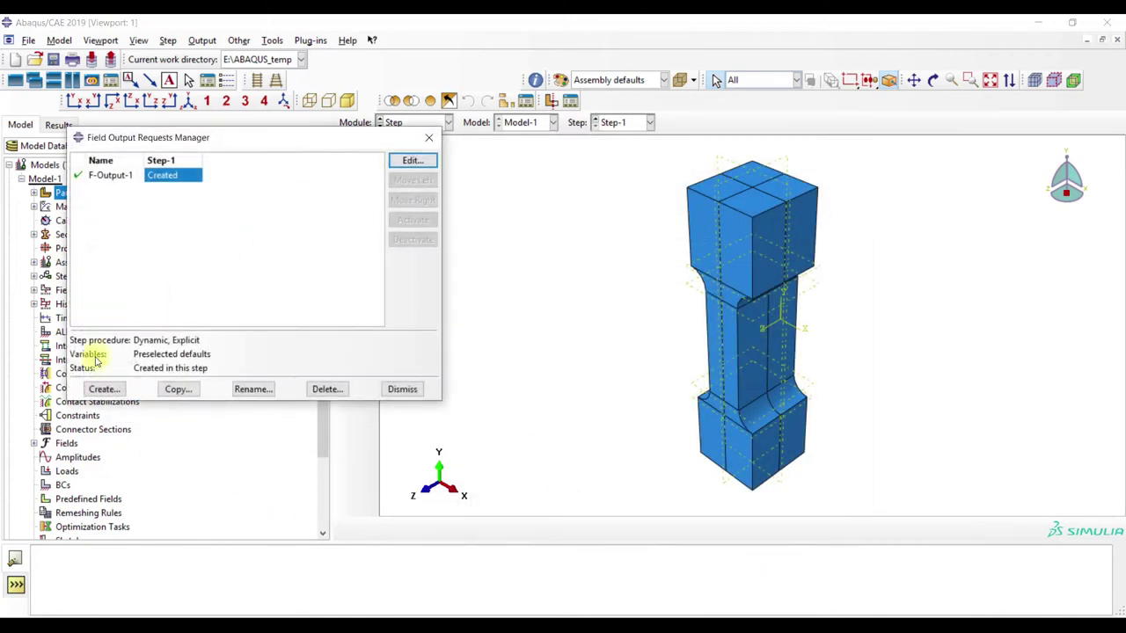
pyautogui.doubleClick(168, 175)
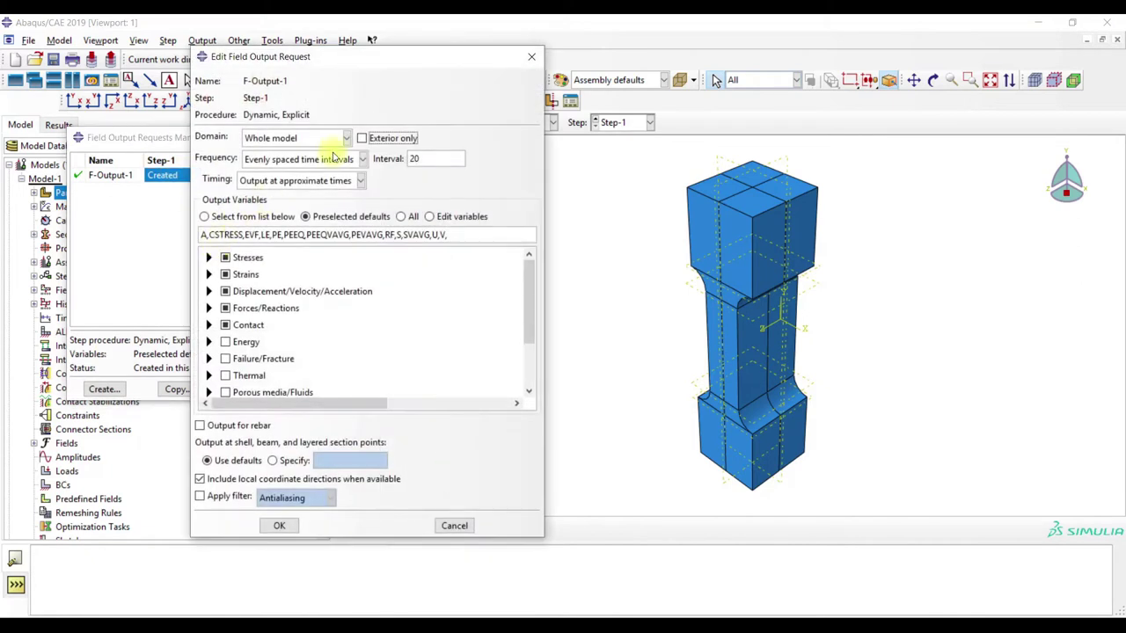
pyautogui.click(361, 160)
pyautogui.click(282, 203)
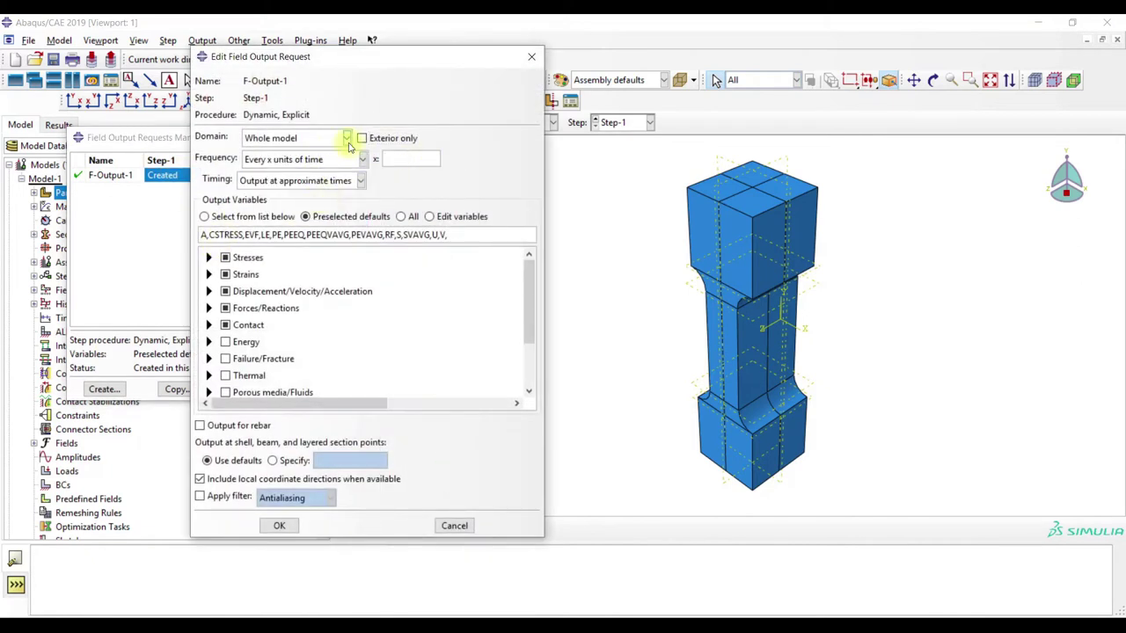
# - Add the STATUS and DAMAGET (tensile damage) variables to the field output request and save it
pyautogui.scroll(-2, 255, 317)
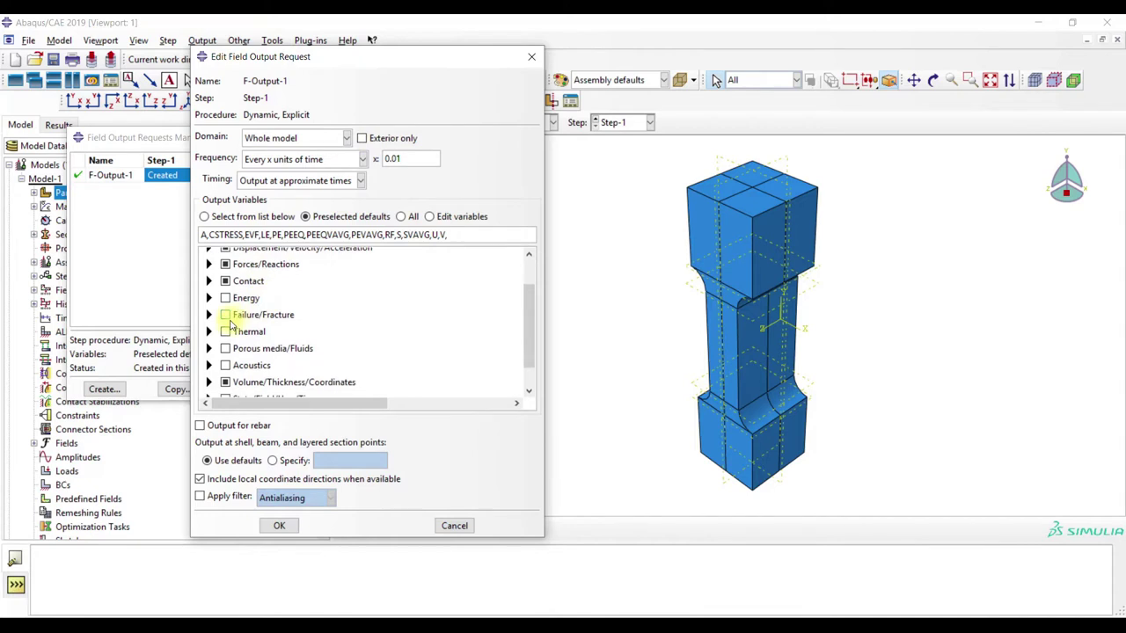
pyautogui.scroll(-2, 214, 338)
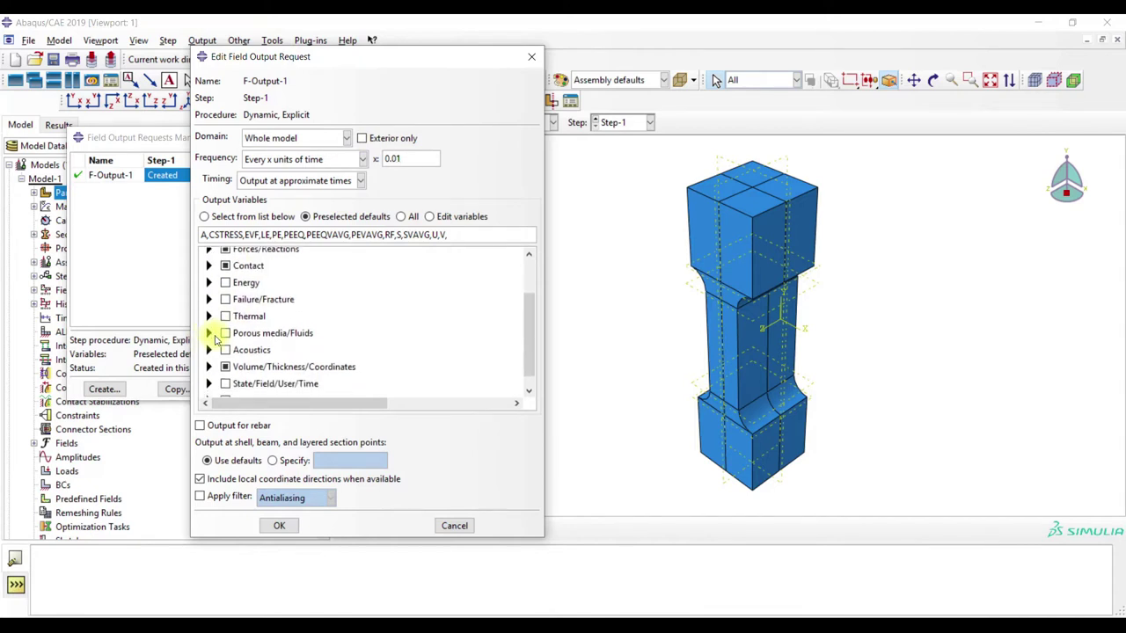
pyautogui.click(211, 369)
pyautogui.scroll(-3, 233, 365)
pyautogui.click(242, 363)
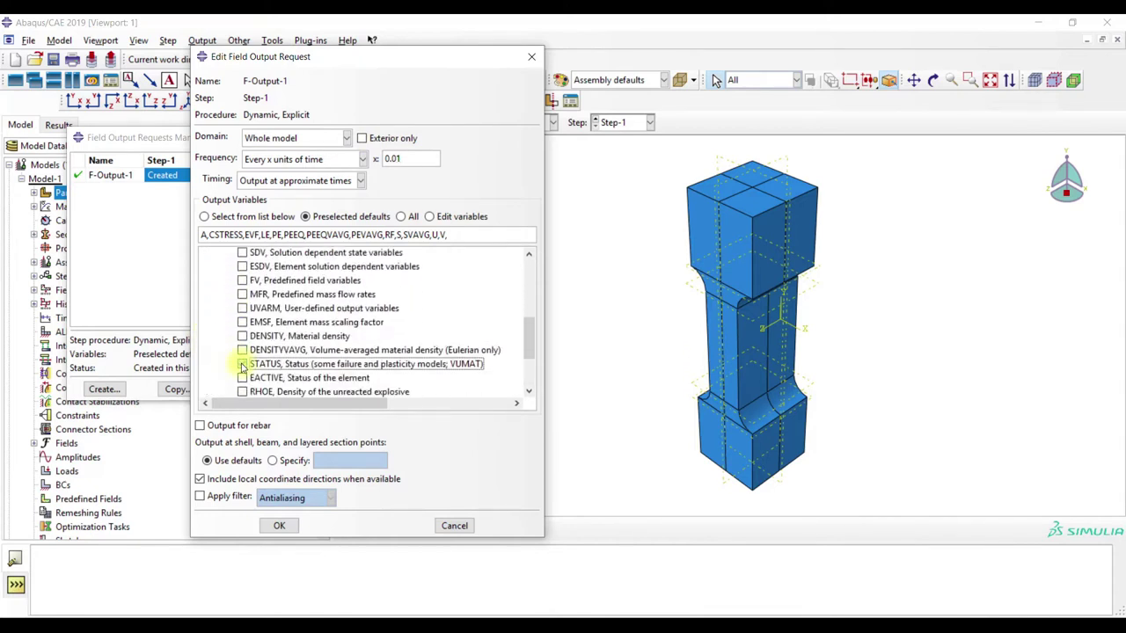
pyautogui.scroll(6, 233, 352)
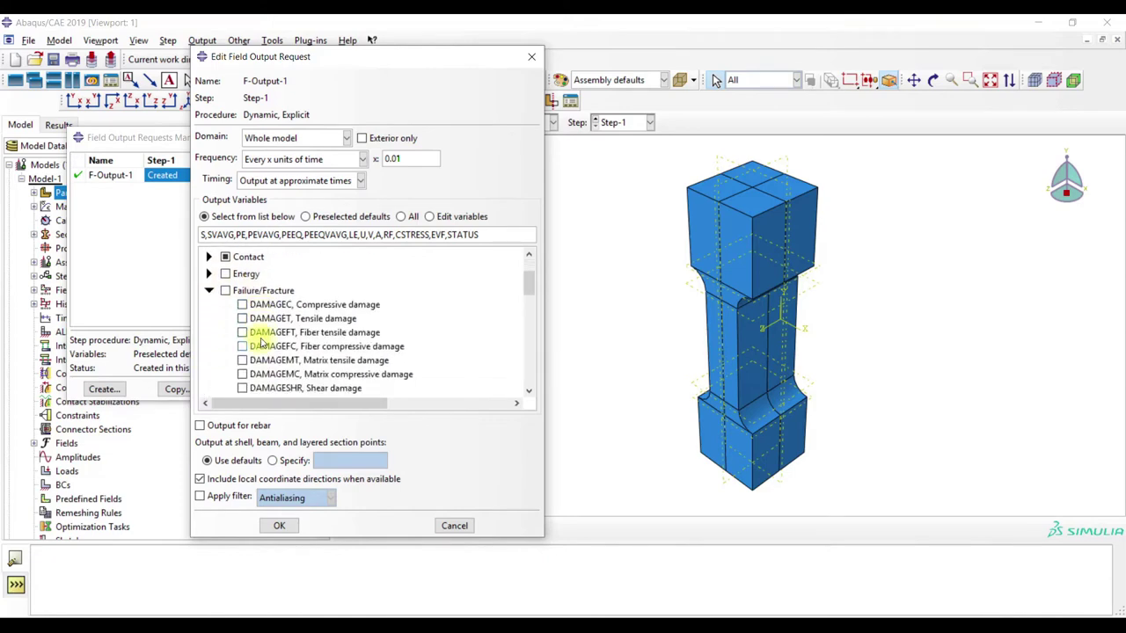
pyautogui.scroll(-1, 242, 317)
pyautogui.click(242, 299)
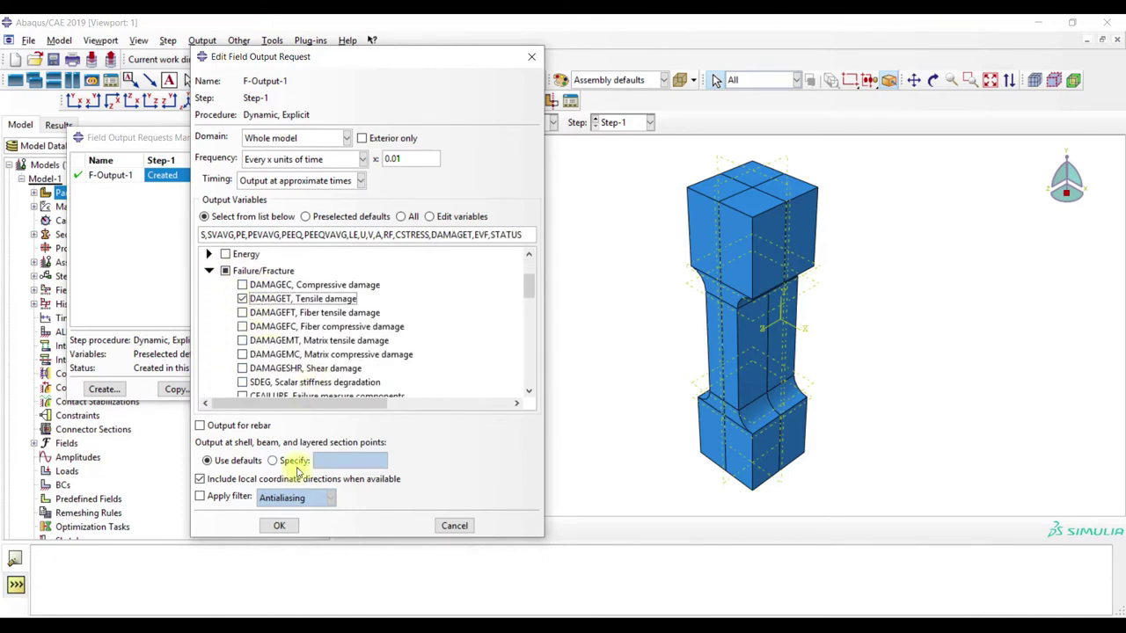
pyautogui.click(282, 526)
pyautogui.click(427, 138)
# - Create a Displacement/Rotation boundary condition in Step-1 and apply it to the specimen's upper grip block from a side view
pyautogui.click(420, 122)
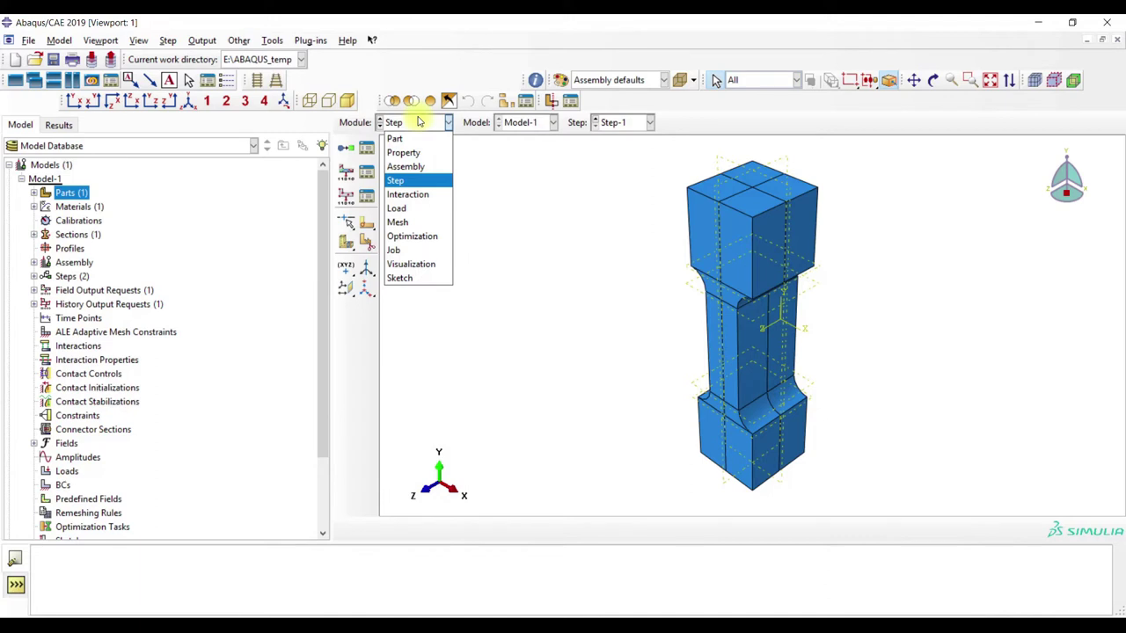
pyautogui.click(415, 208)
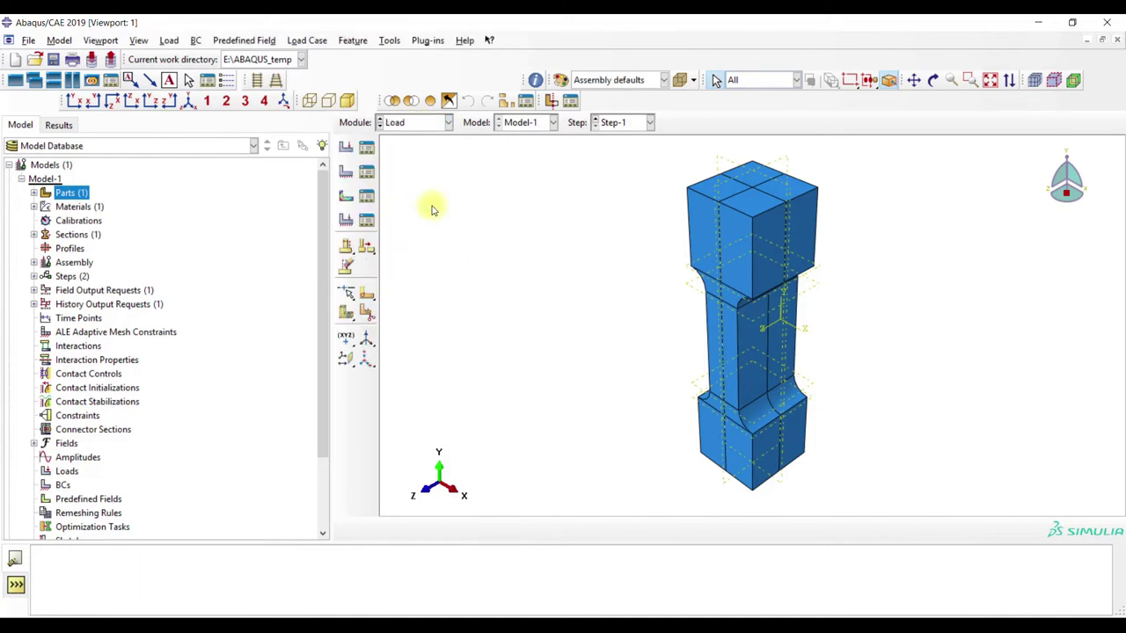
pyautogui.click(366, 170)
pyautogui.click(14, 555)
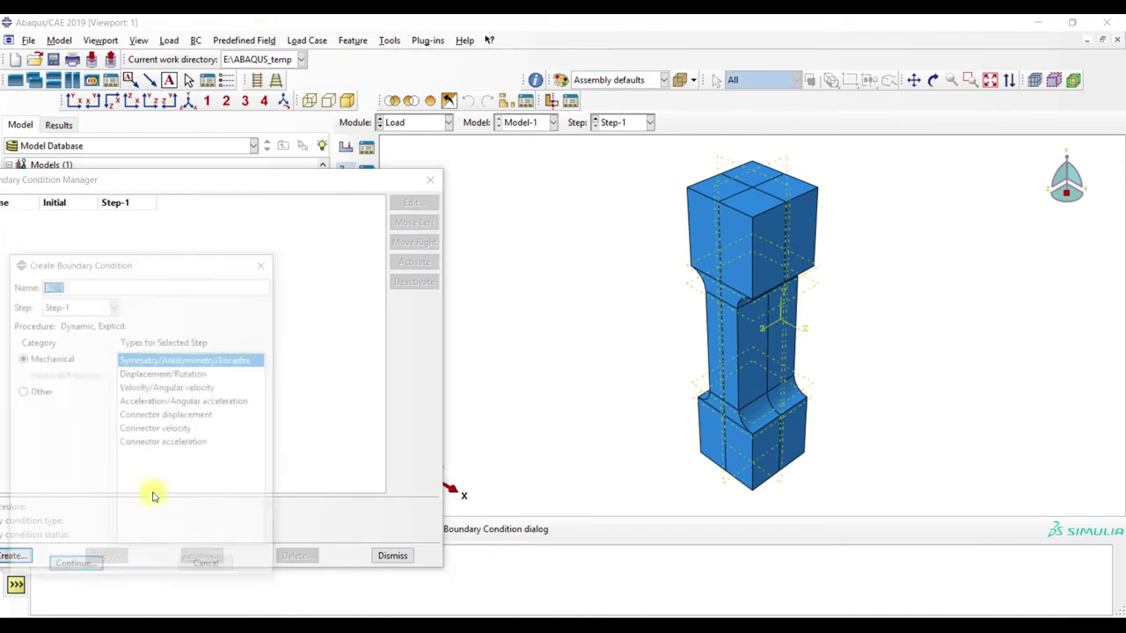
pyautogui.click(161, 377)
pyautogui.click(76, 569)
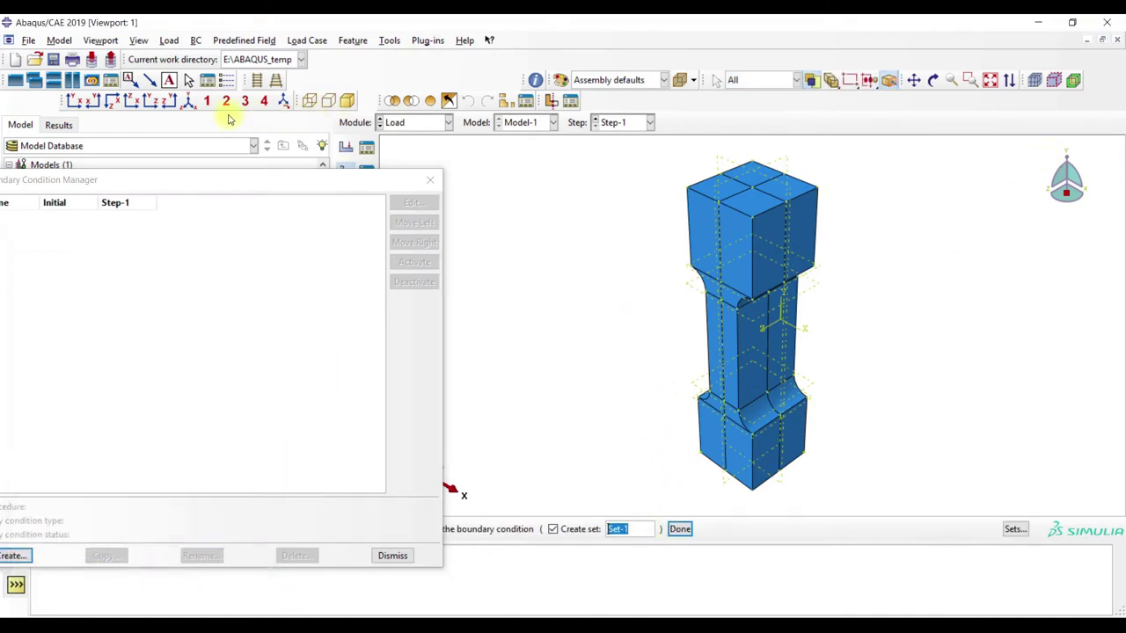
pyautogui.click(187, 102)
pyautogui.moveTo(645, 166); pyautogui.dragTo(873, 200)
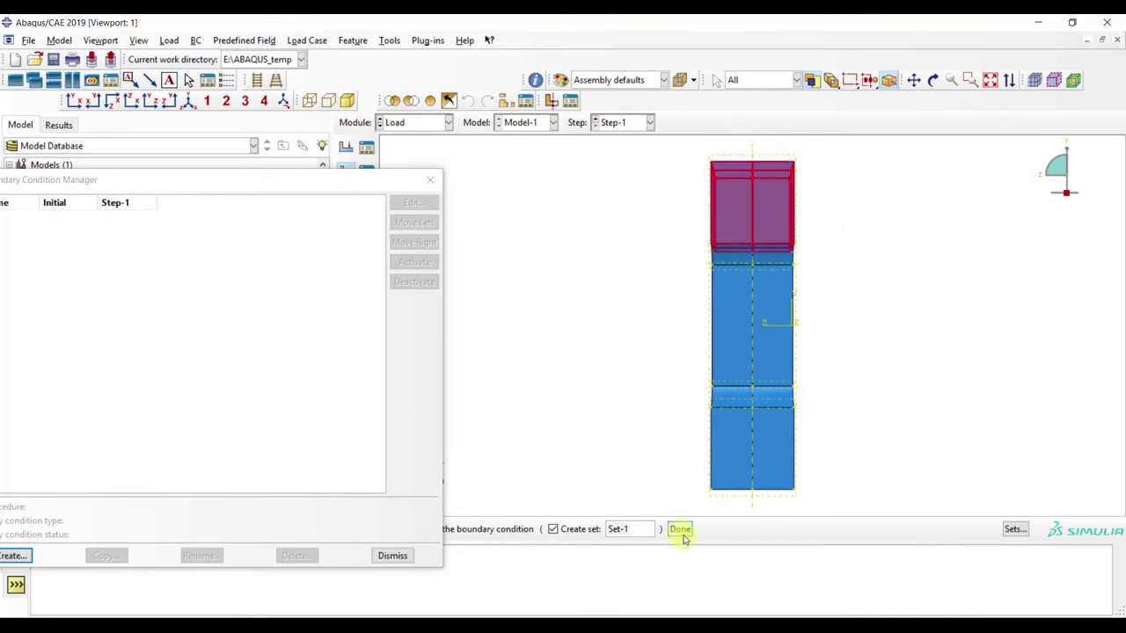
pyautogui.click(680, 529)
# - Fix U1 and U3 at 0 for the upper grip's boundary condition, leaving U2 unconstrained
pyautogui.click(144, 308)
pyautogui.click(148, 289)
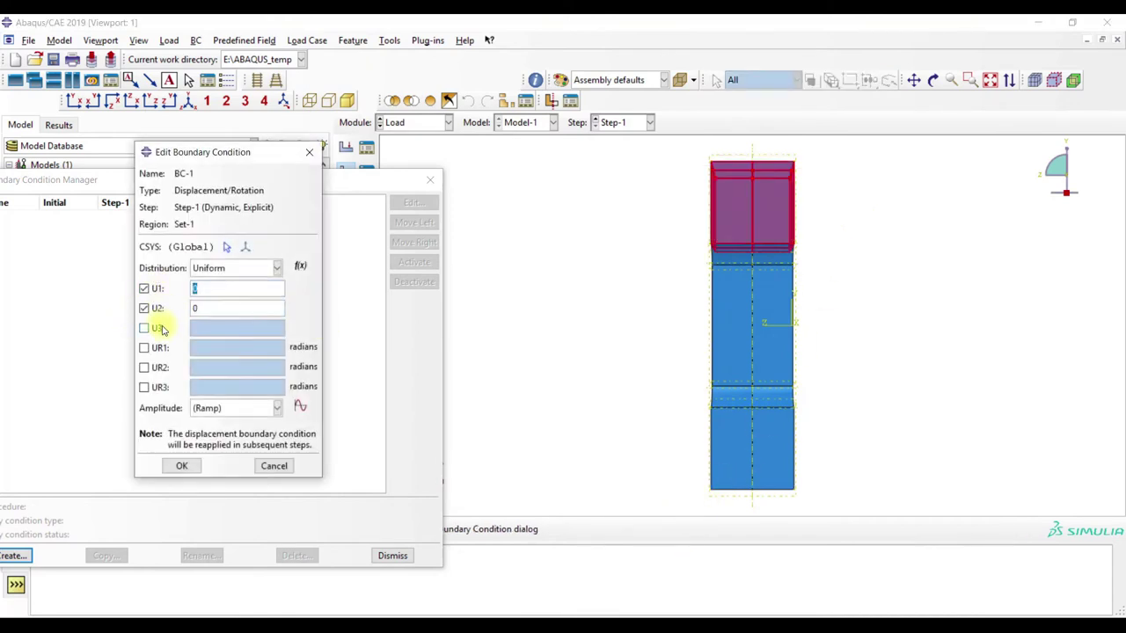
pyautogui.click(158, 328)
pyautogui.click(149, 308)
pyautogui.click(181, 465)
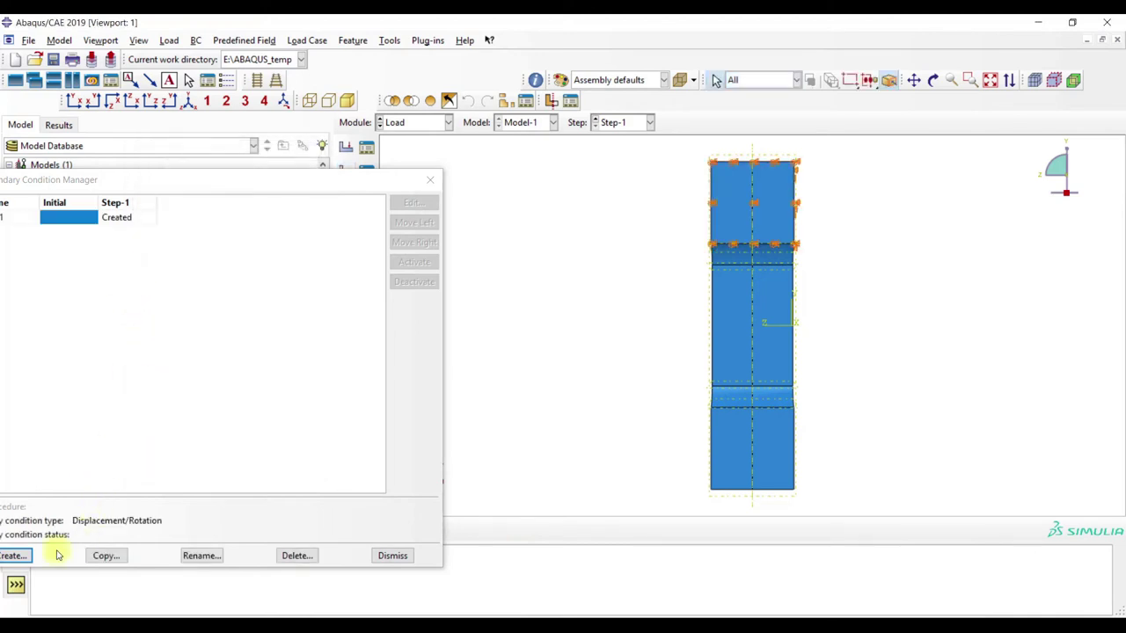
# - Create a second Displacement/Rotation boundary condition on the lower grip block with U1, U2 and U3 fixed at 0
pyautogui.click(13, 556)
pyautogui.click(85, 568)
pyautogui.moveTo(575, 438); pyautogui.dragTo(915, 527)
pyautogui.click(680, 530)
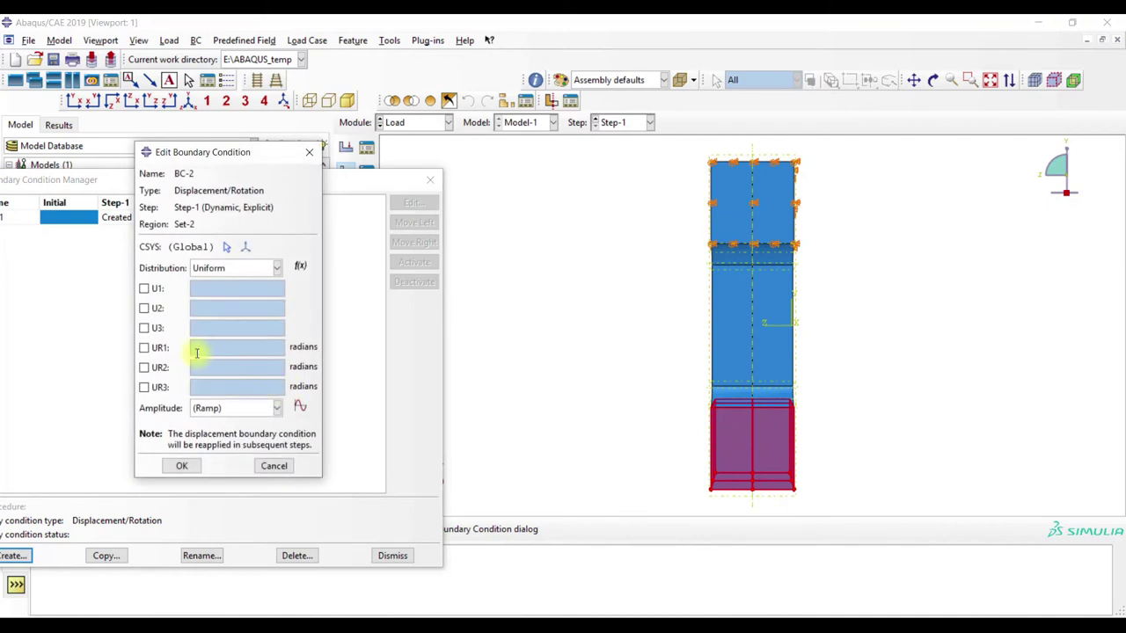
pyautogui.click(156, 308)
pyautogui.click(157, 327)
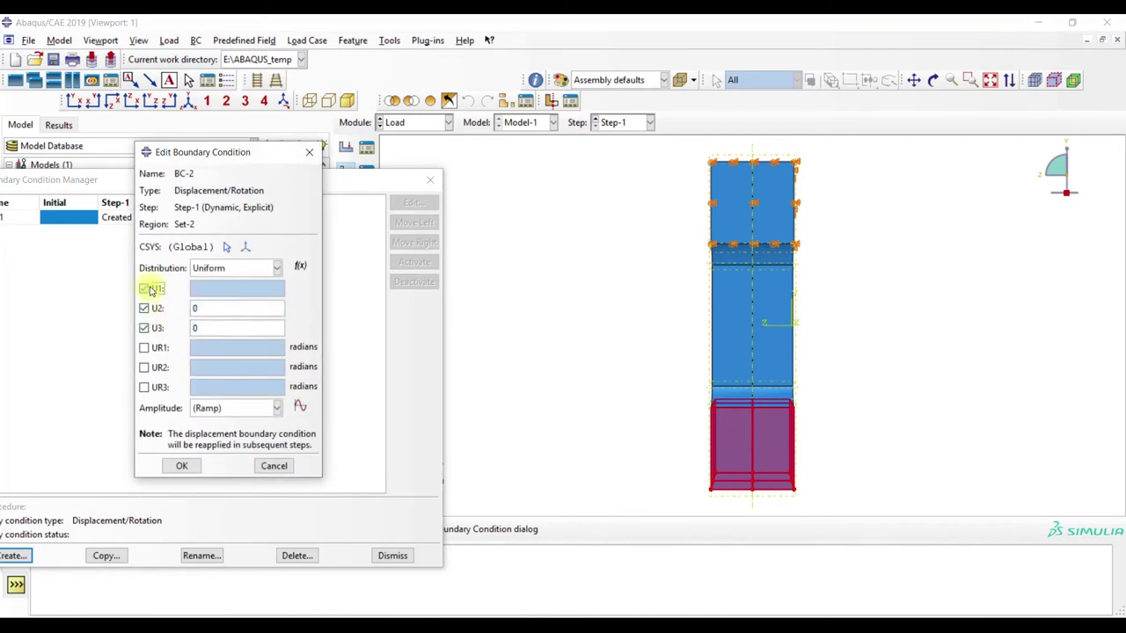
pyautogui.click(146, 289)
pyautogui.click(181, 465)
pyautogui.click(188, 102)
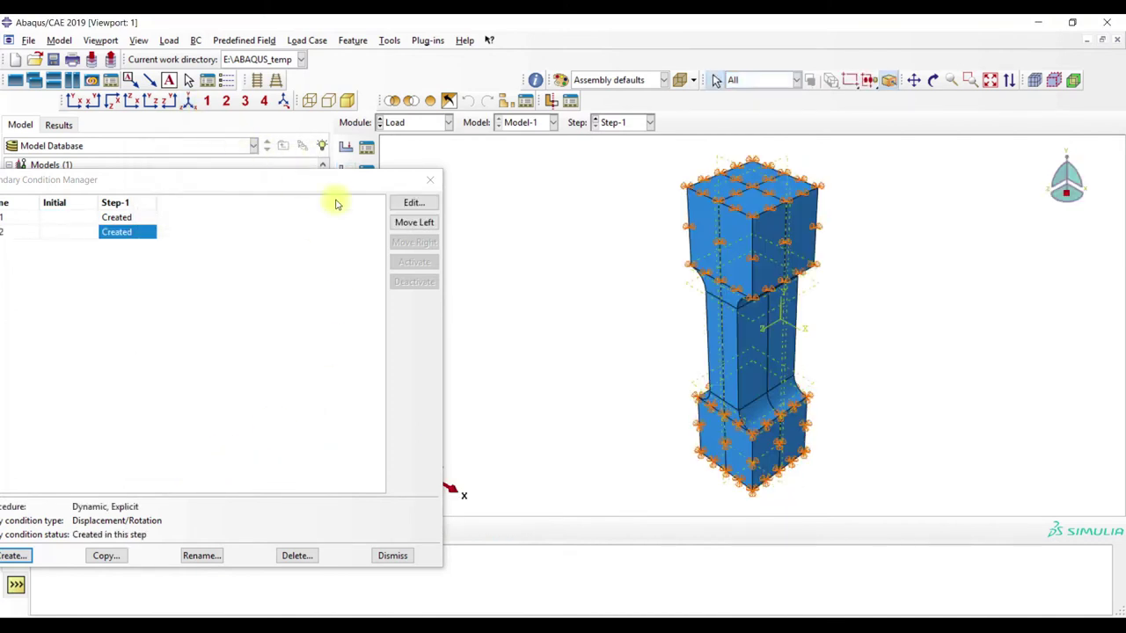
pyautogui.click(168, 102)
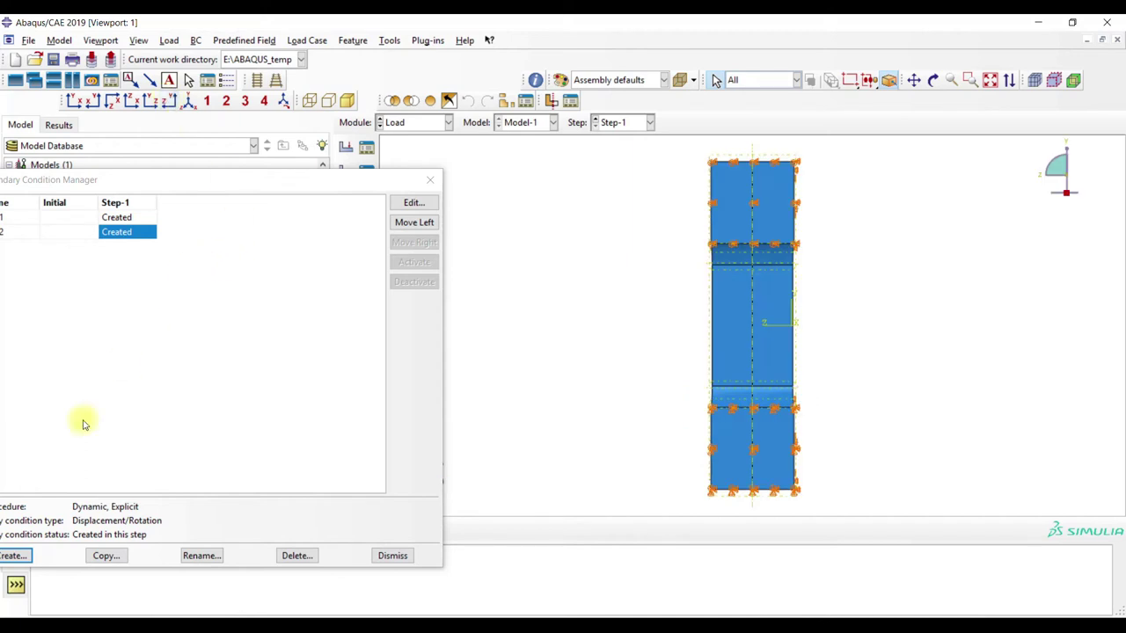
# - Create a third Displacement/Rotation boundary condition in Step-1 on the upper grip block, with only U2 enabled and set to 100
pyautogui.click(16, 556)
pyautogui.click(95, 568)
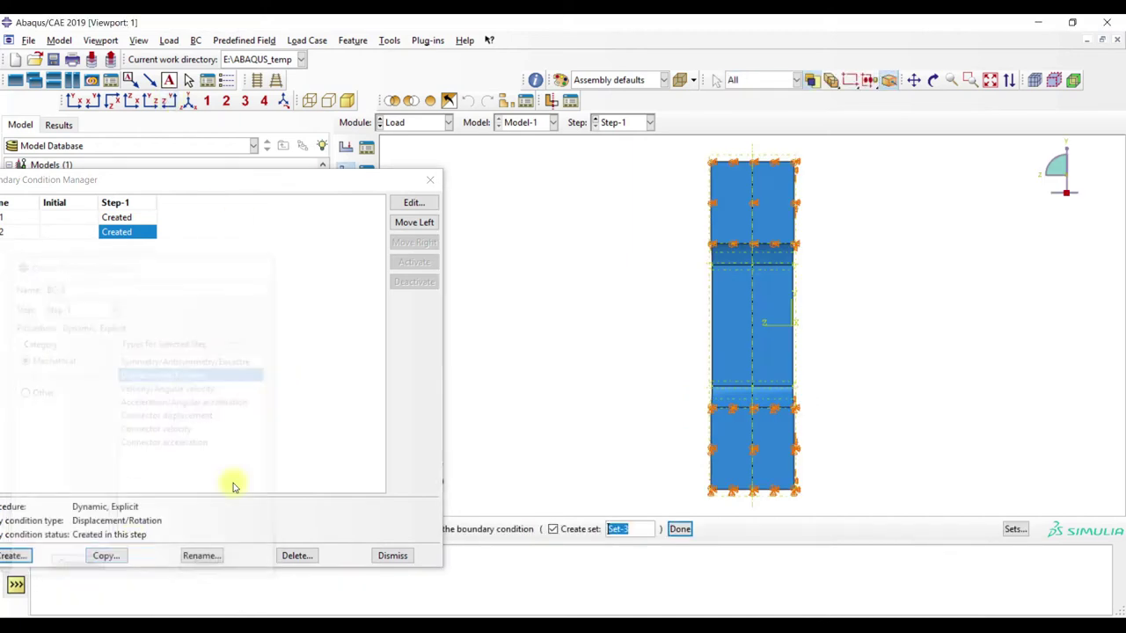
pyautogui.moveTo(651, 141); pyautogui.dragTo(873, 252)
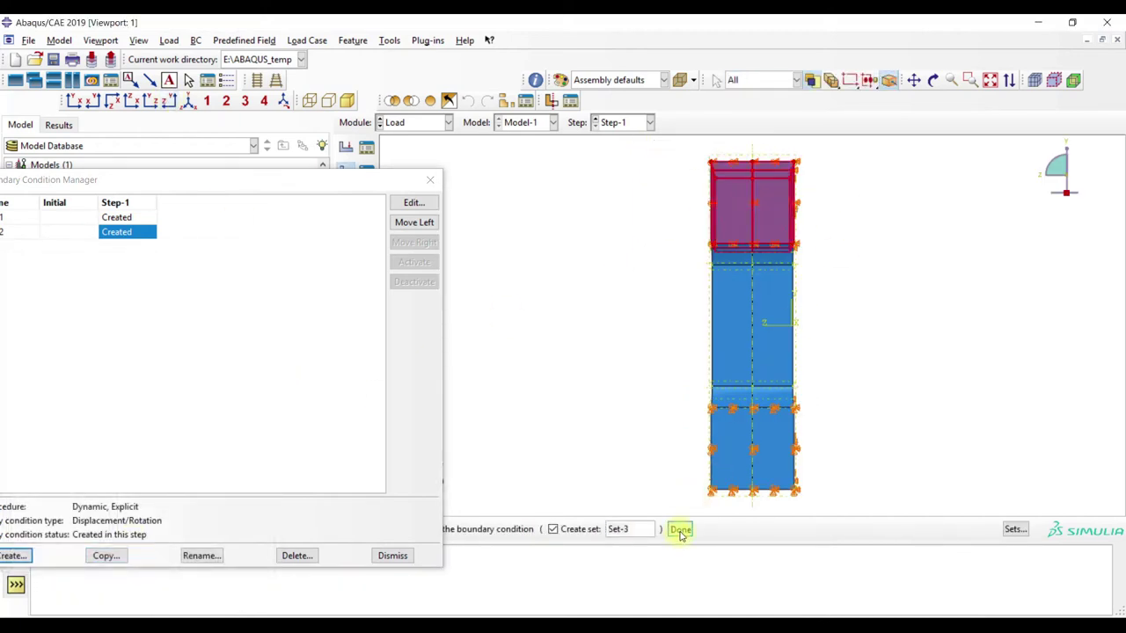
pyautogui.click(679, 530)
pyautogui.click(153, 331)
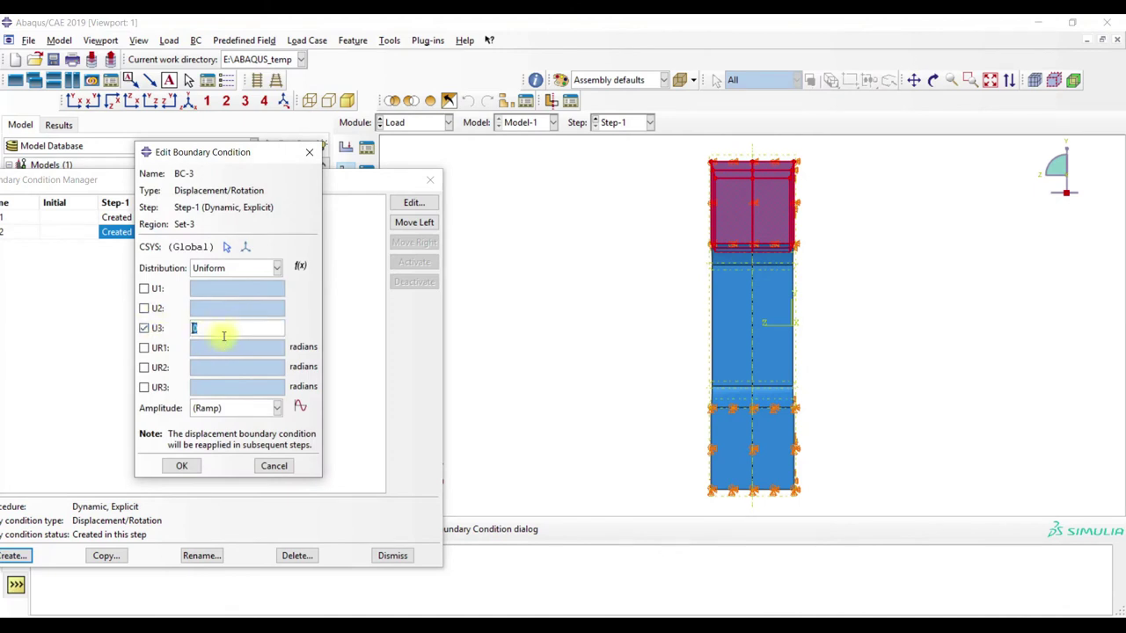
pyautogui.click(155, 309)
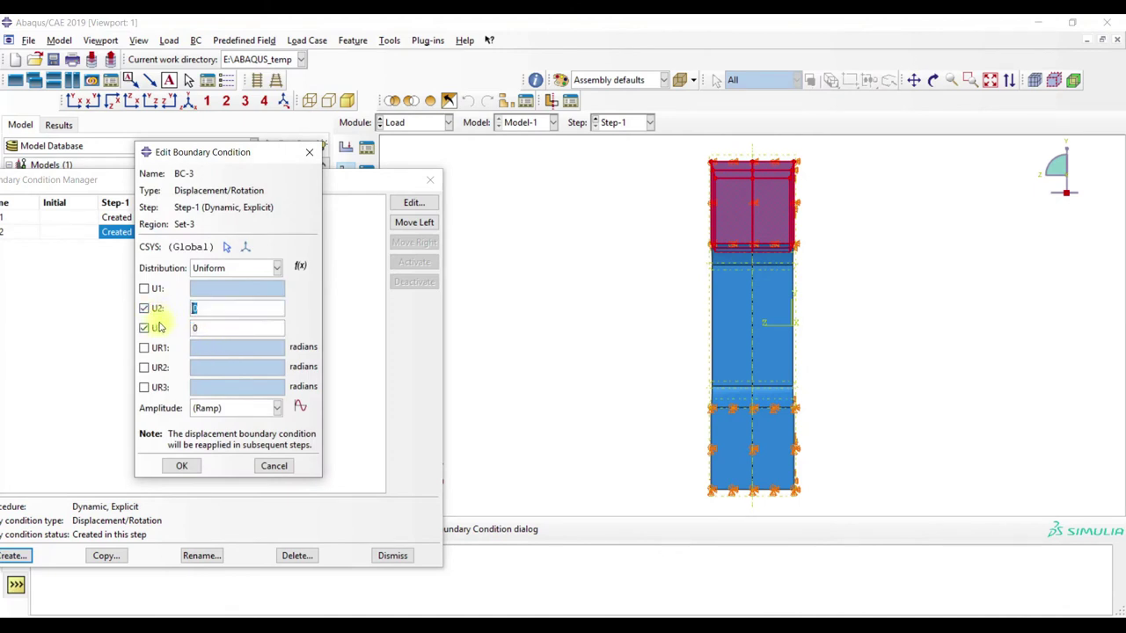
pyautogui.click(155, 328)
pyautogui.write('100')
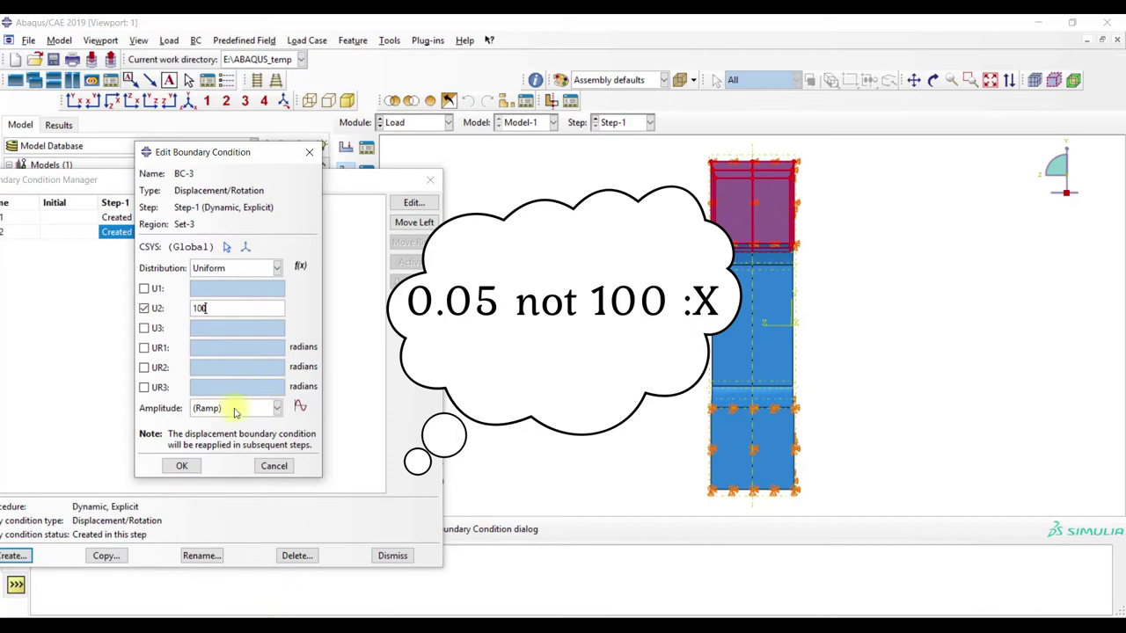
# - Start the tabular amplitude Amp-1, switch to Excel and enter 0.01 in A1 and B1 and 0.02 in A2 of a new sheet
pyautogui.click(300, 408)
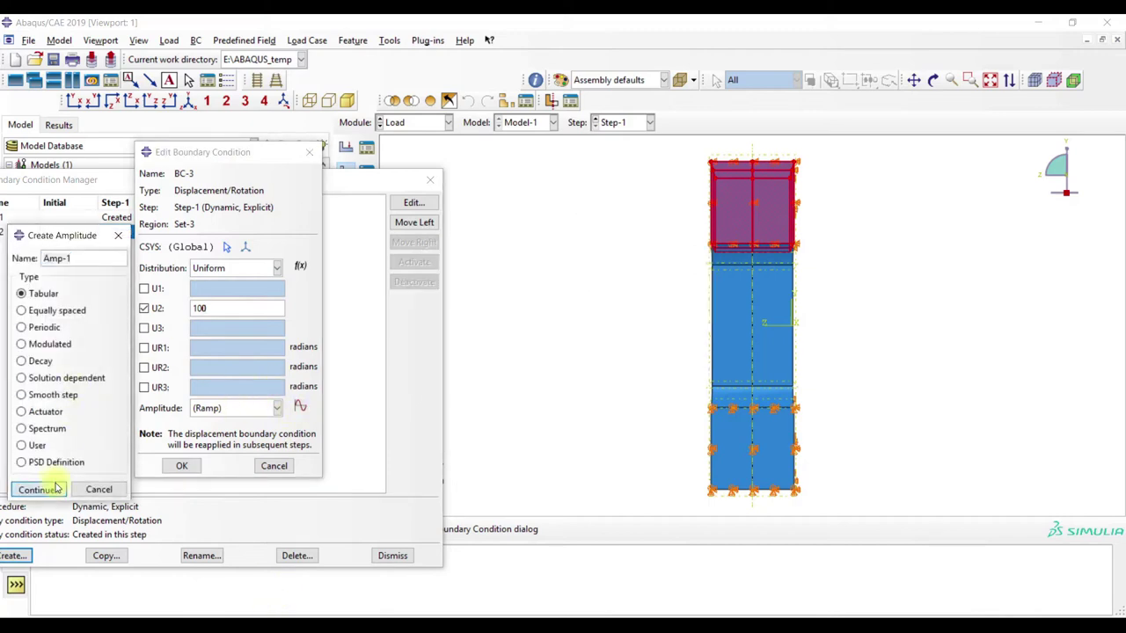
pyautogui.click(40, 489)
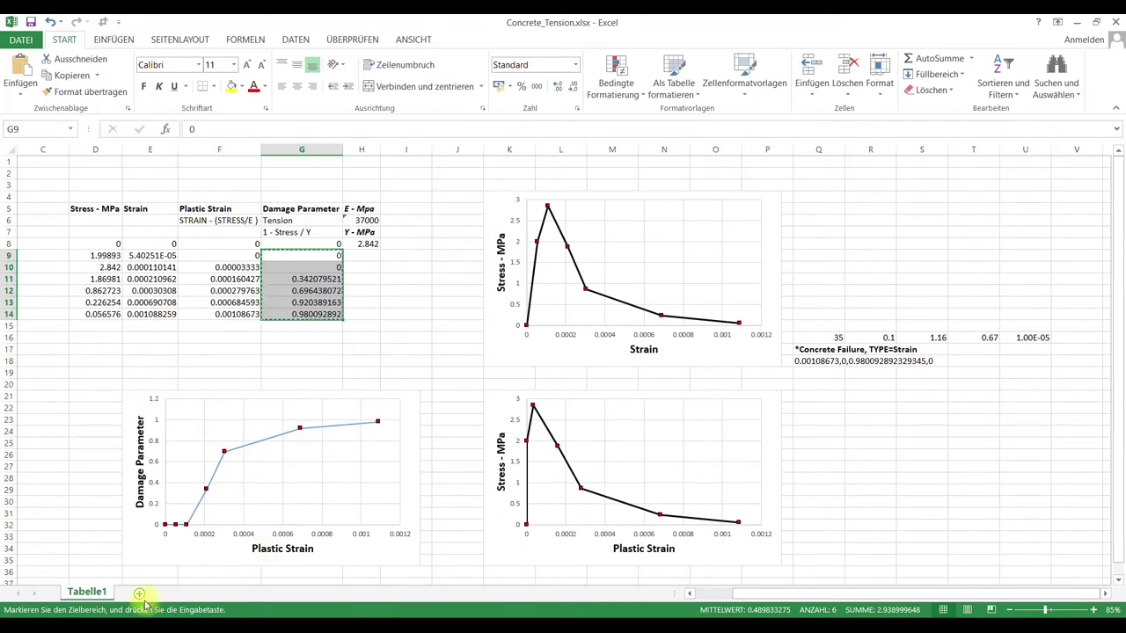
pyautogui.click(139, 595)
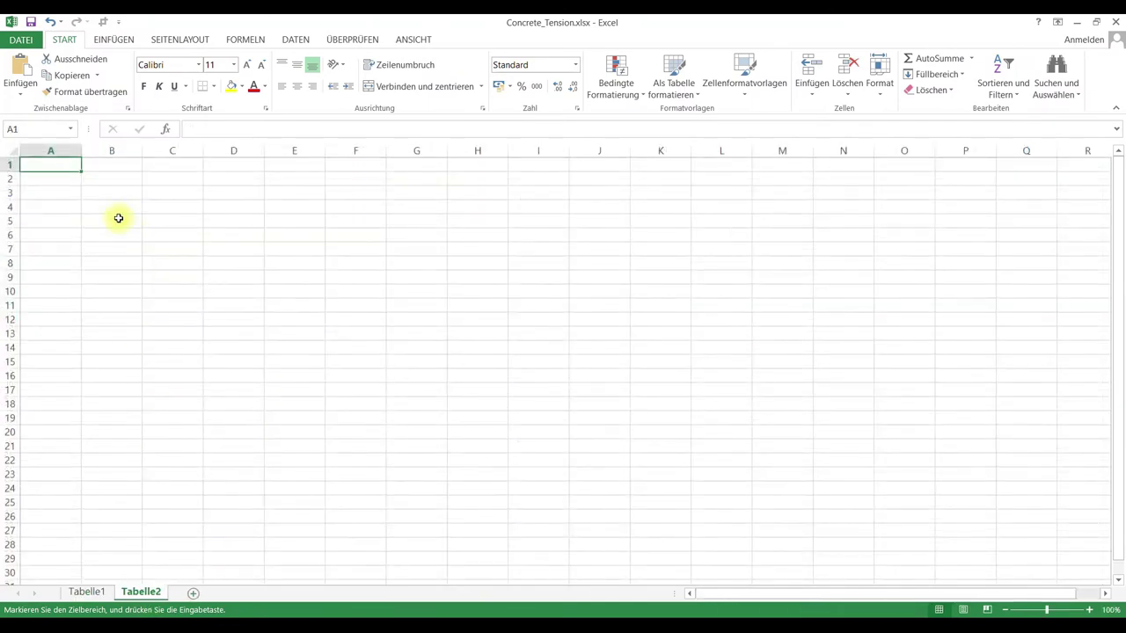
pyautogui.write('0.01')
pyautogui.click(132, 166)
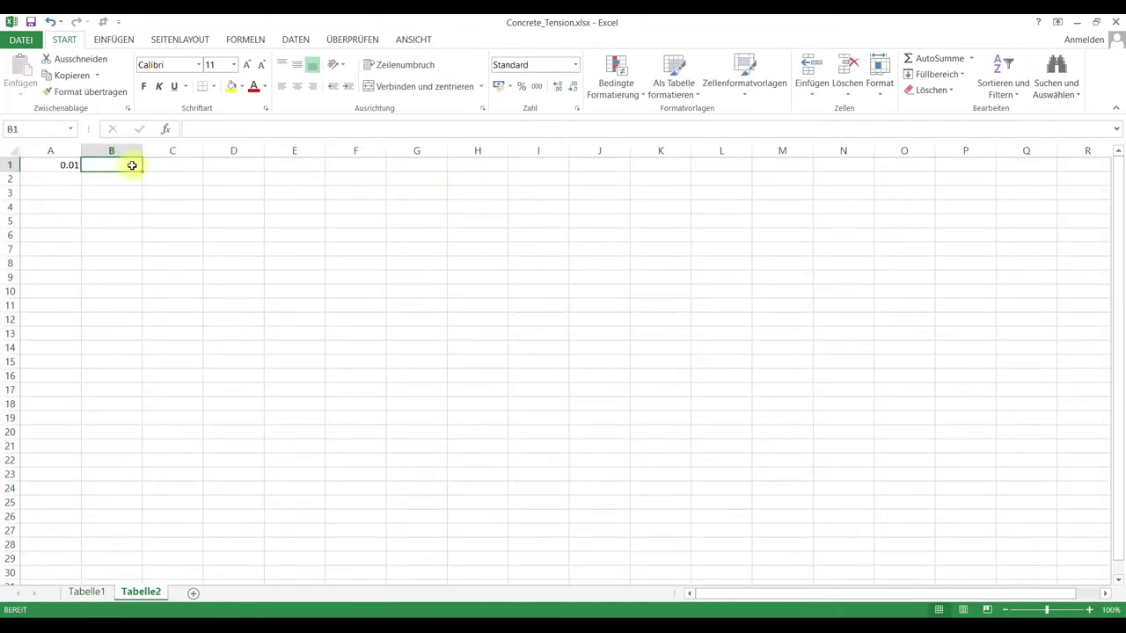
pyautogui.write('0.01')
pyautogui.click(75, 177)
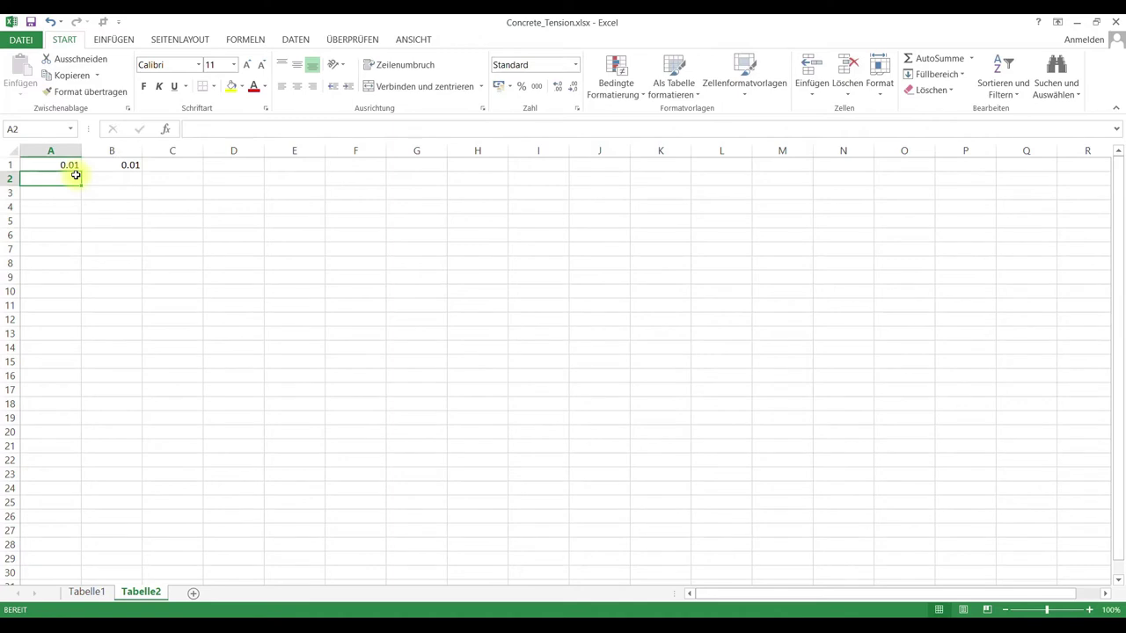
pyautogui.write('0.02')
# - Extend column A in 0.01 increments down to 1, duplicate it into column B and select both columns of data for copying
pyautogui.moveTo(74, 166)
pyautogui.mouseDown()
pyautogui.moveTo(81, 497)
pyautogui.moveTo(80, 65)
pyautogui.moveTo(72, 206)
pyautogui.moveTo(67, 176)
pyautogui.mouseUp()
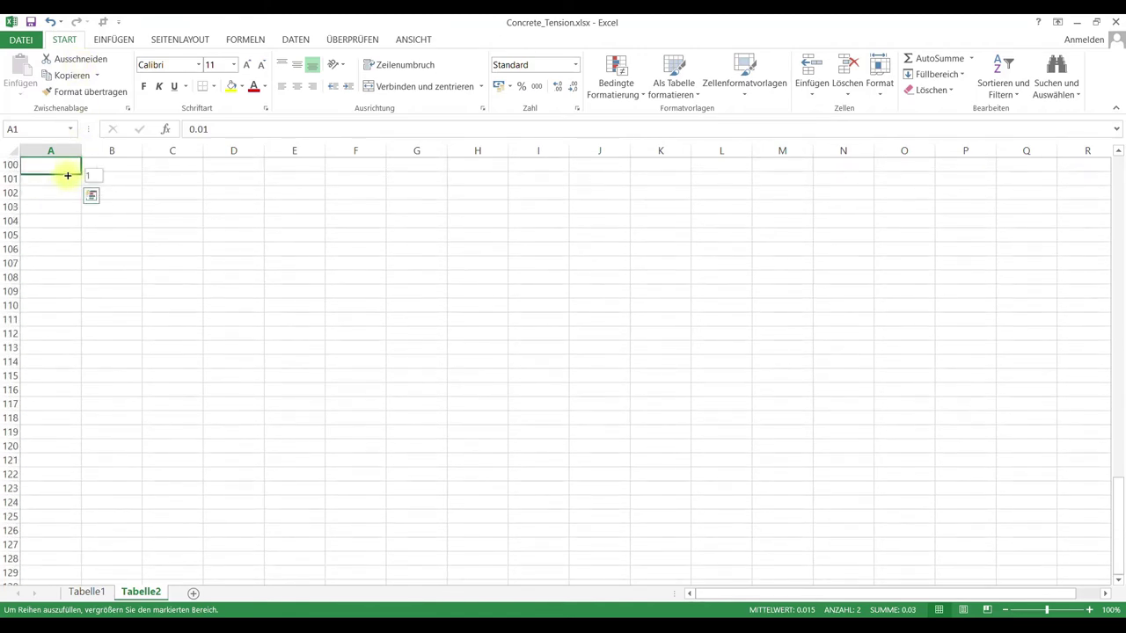
pyautogui.hotkey('ctrl', 'c')
pyautogui.moveTo(1121, 530); pyautogui.dragTo(1119, 197)
pyautogui.click(132, 166)
pyautogui.rightClick(133, 166)
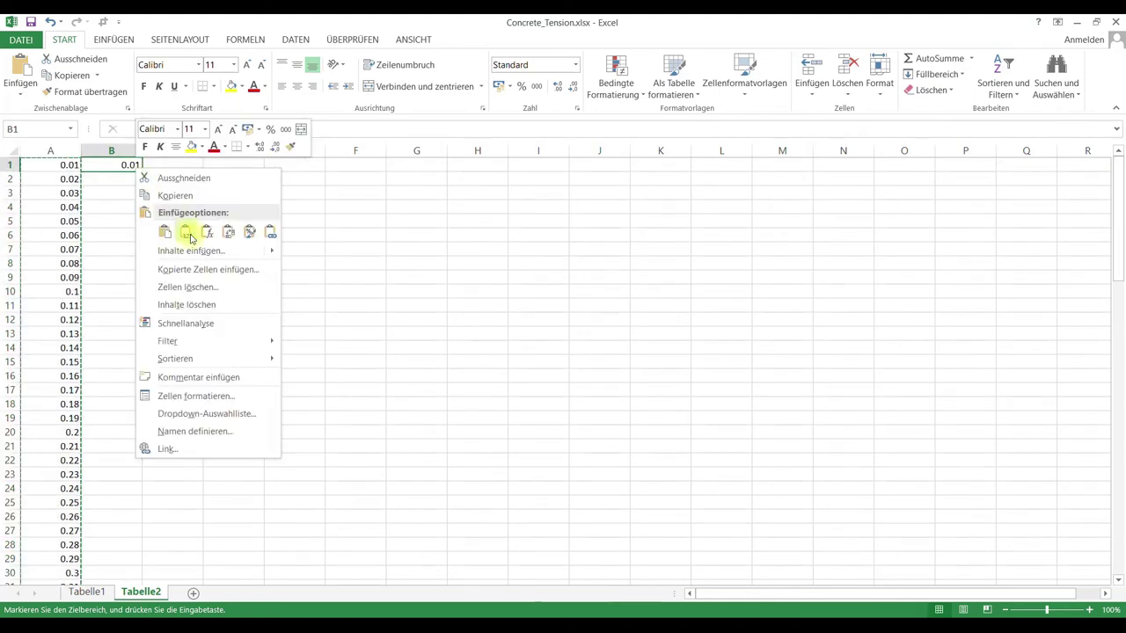
pyautogui.click(166, 232)
pyautogui.moveTo(69, 165); pyautogui.dragTo(107, 165)
pyautogui.hotkey('ctrl', 'shift', 'Down')
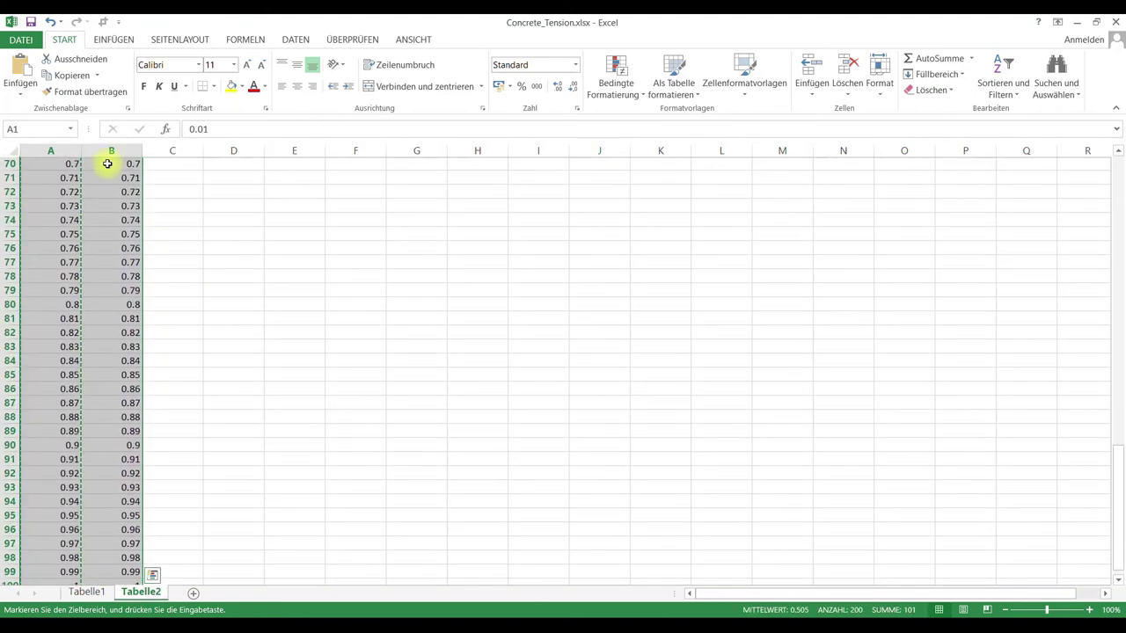
# - Return to Abaqus/CAE, paste the copied two-column table into the amplitude data of Amp-1 and save the amplitude
pyautogui.click(1077, 22)
pyautogui.click(272, 346)
pyautogui.hotkey('ctrl', 'v')
pyautogui.click(259, 438)
# - Assign Amp-1 as the amplitude of the U2 displacement boundary condition, save it and close the boundary condition manager
pyautogui.click(225, 408)
pyautogui.click(227, 433)
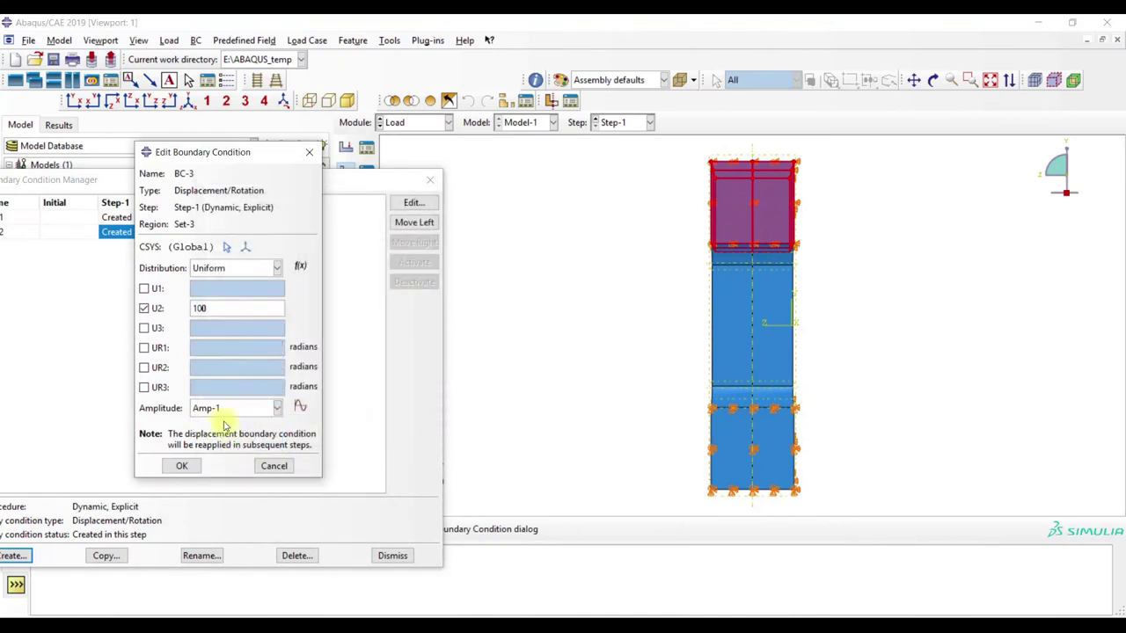
pyautogui.click(181, 467)
pyautogui.click(433, 181)
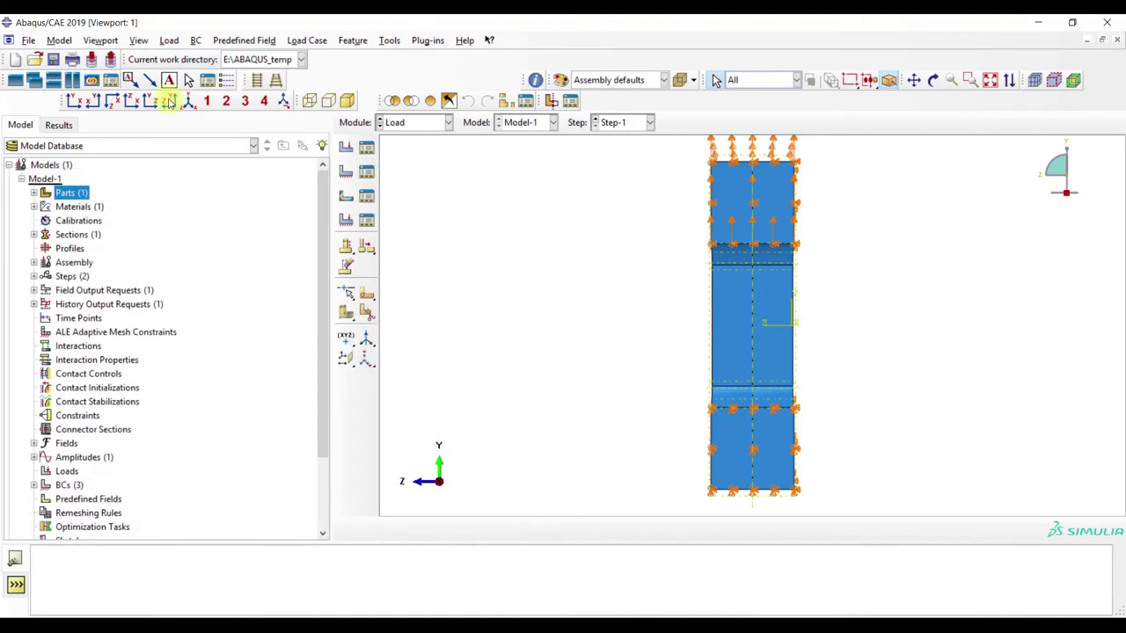
# - In the Mesh module, assign Explicit 3D Stress elements with element deletion set to Yes to all cells of Part-1
pyautogui.click(190, 102)
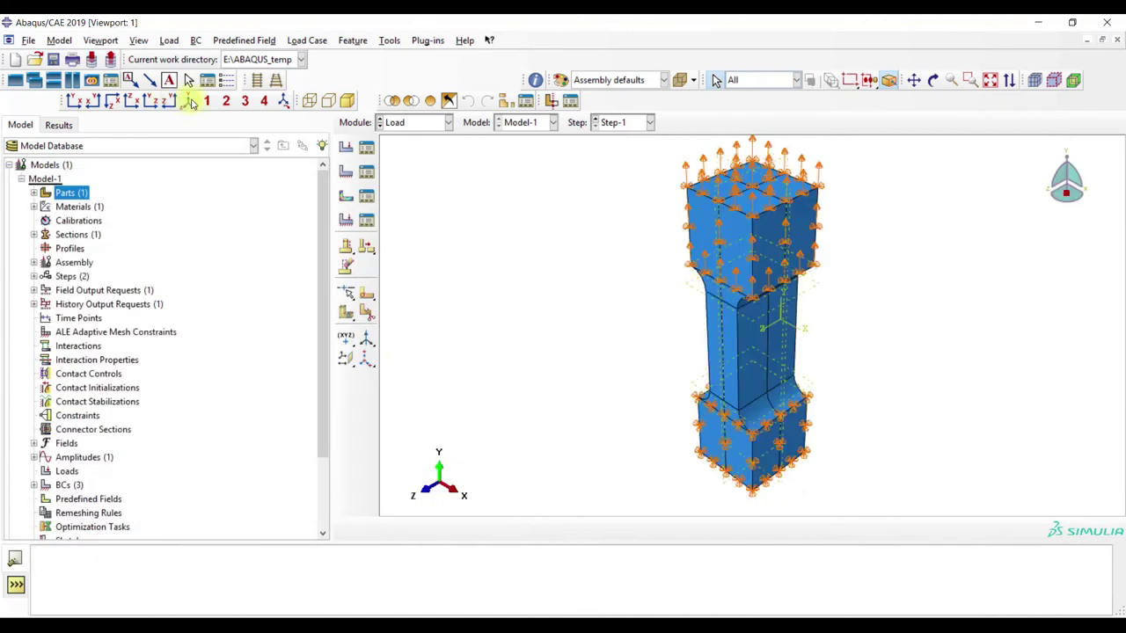
pyautogui.click(418, 124)
pyautogui.click(414, 220)
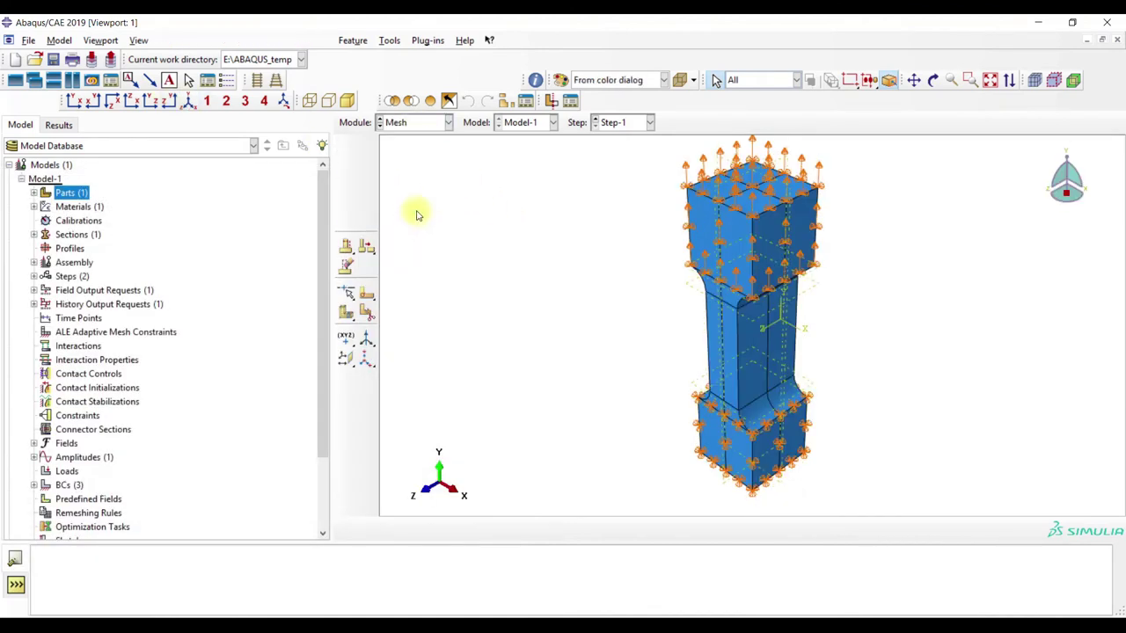
pyautogui.click(667, 124)
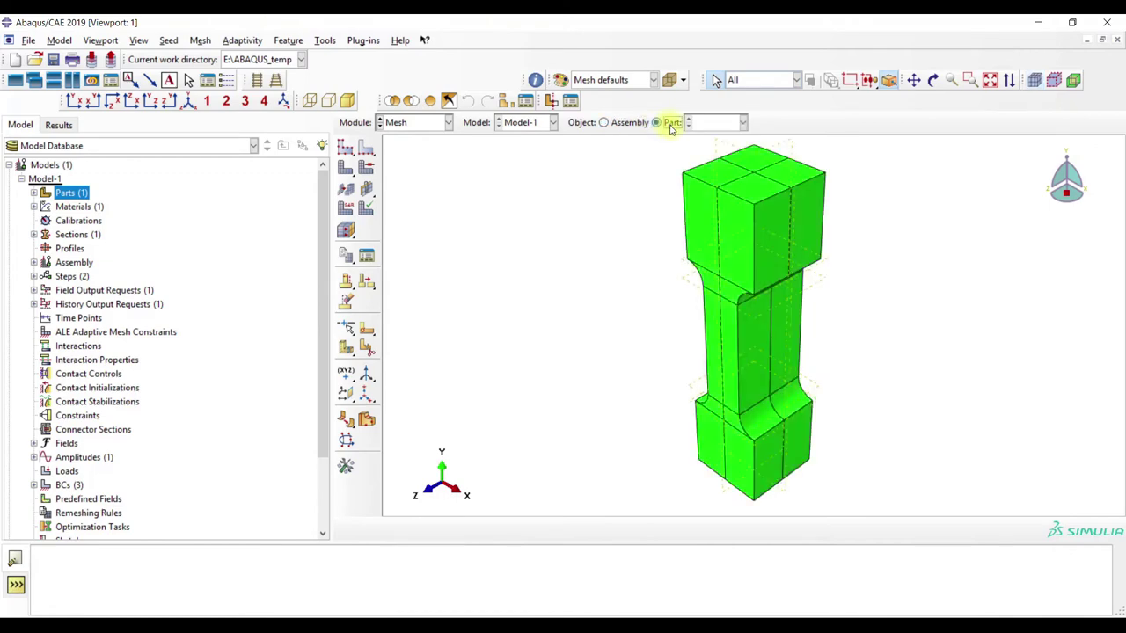
pyautogui.click(346, 210)
pyautogui.moveTo(546, 157); pyautogui.dragTo(922, 515)
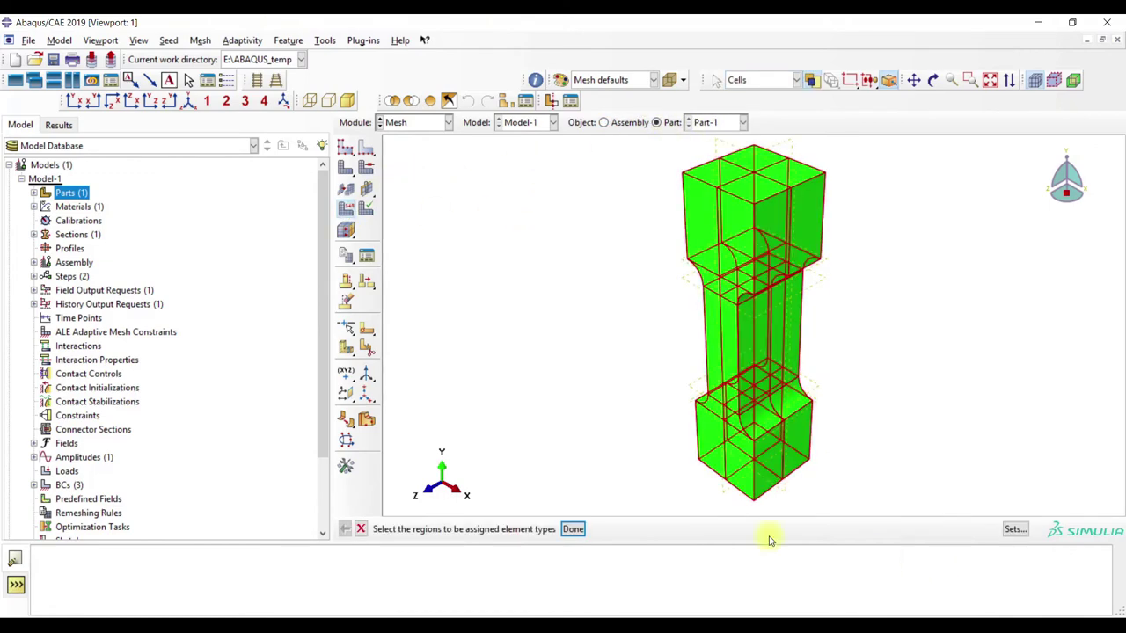
pyautogui.click(573, 529)
pyautogui.click(110, 145)
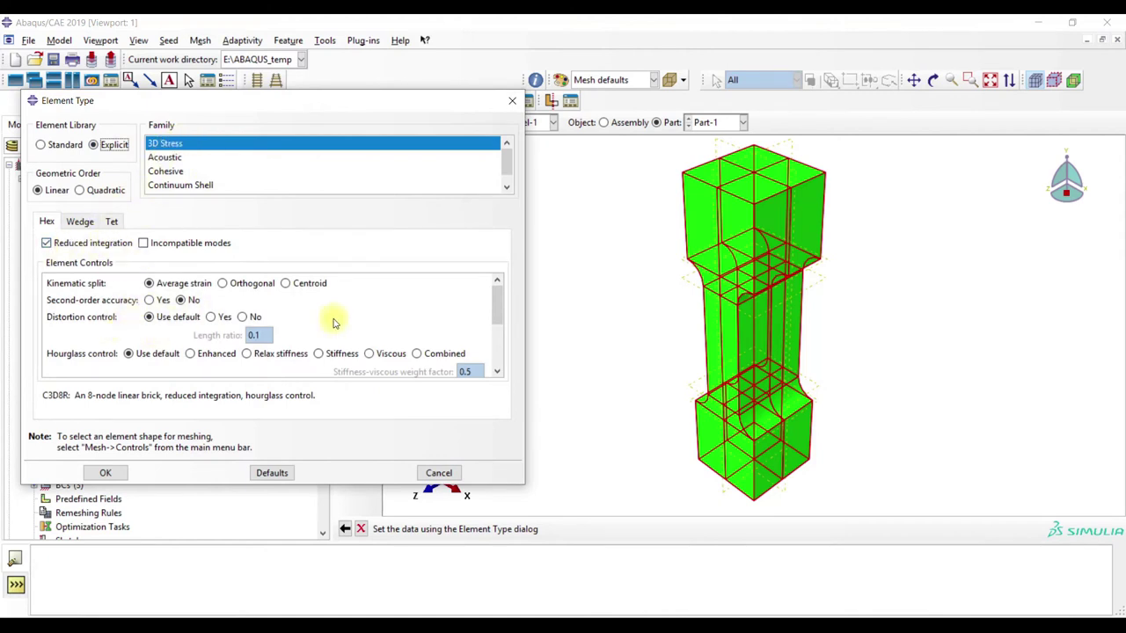
pyautogui.moveTo(498, 301); pyautogui.dragTo(492, 344)
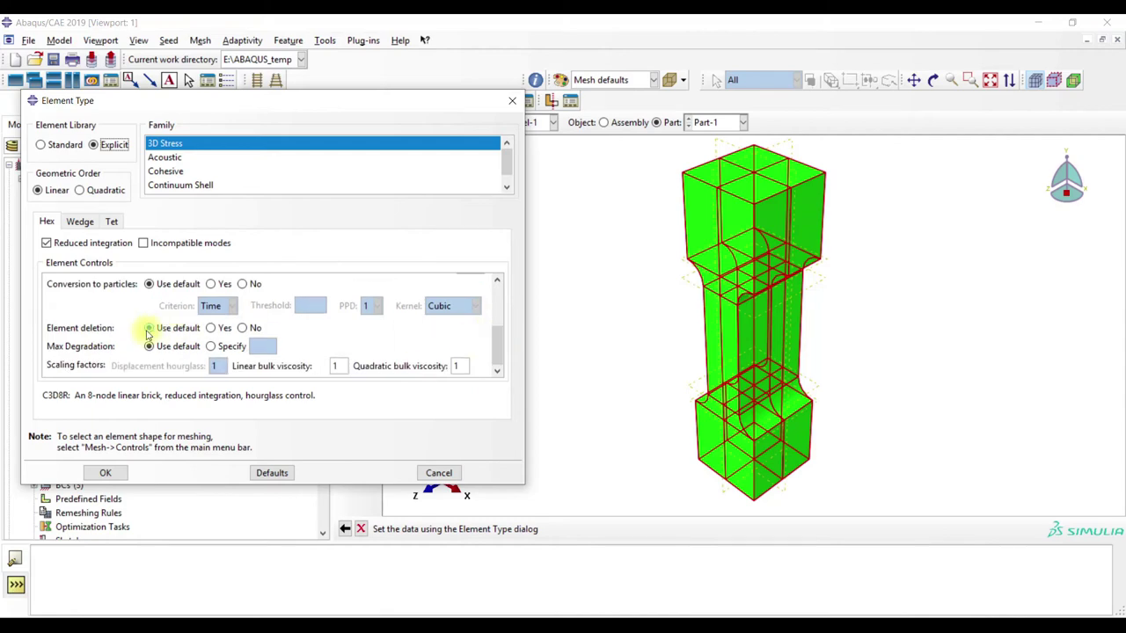
pyautogui.click(211, 328)
pyautogui.click(104, 472)
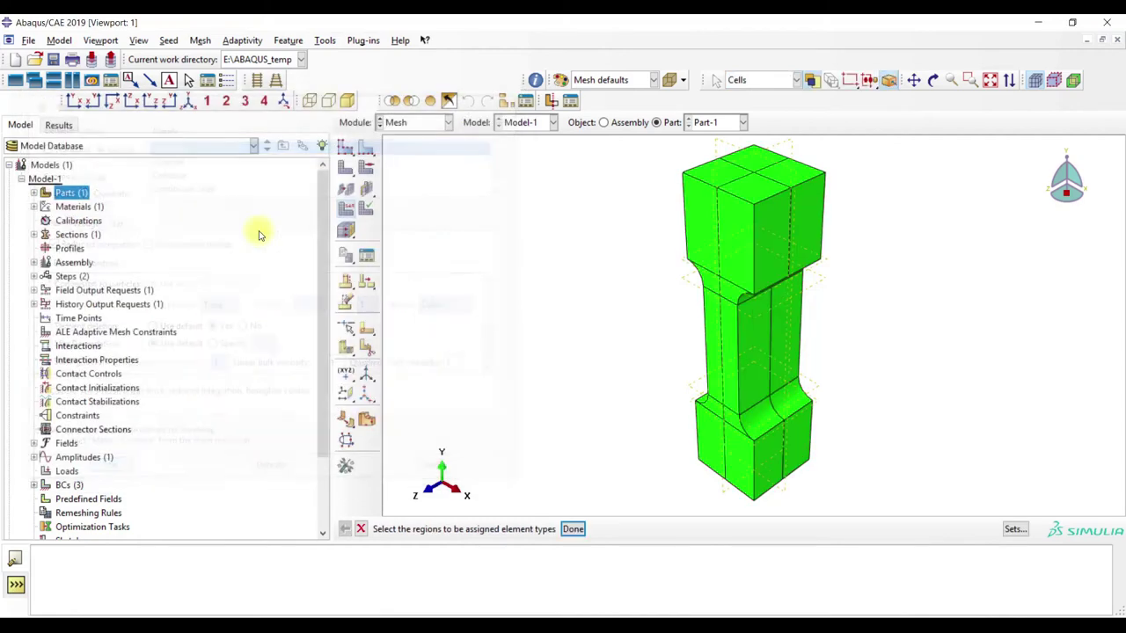
# - Seed Part-1 with an approximate global size of 10 and mesh the part
pyautogui.click(343, 148)
pyautogui.write('1')
pyautogui.click(104, 407)
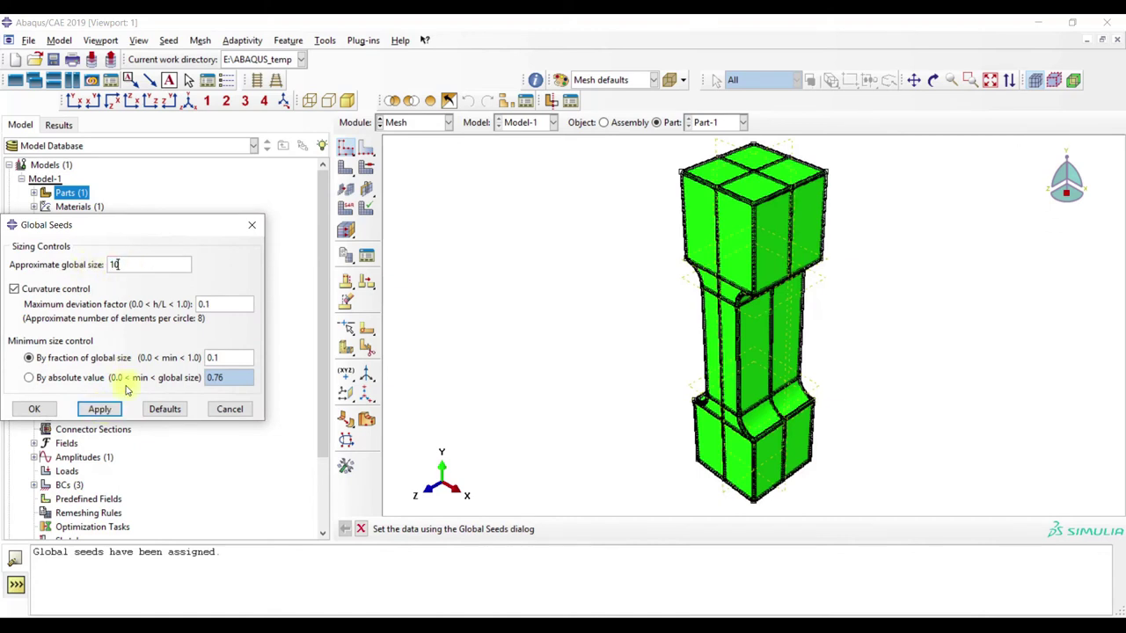
pyautogui.click(104, 409)
pyautogui.click(345, 169)
pyautogui.click(467, 529)
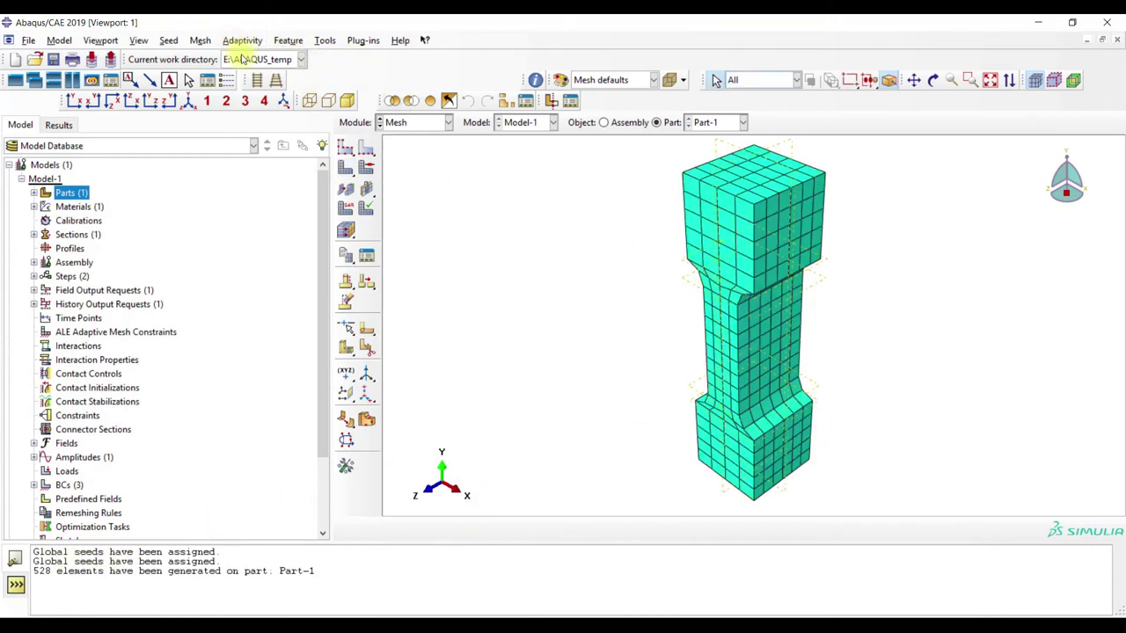
# - Open the keyword editor for Model-1 at the *Concrete Tension Damage block
pyautogui.click(58, 40)
pyautogui.moveTo(88, 130)
pyautogui.click(176, 130)
pyautogui.moveTo(393, 143); pyautogui.dragTo(396, 263)
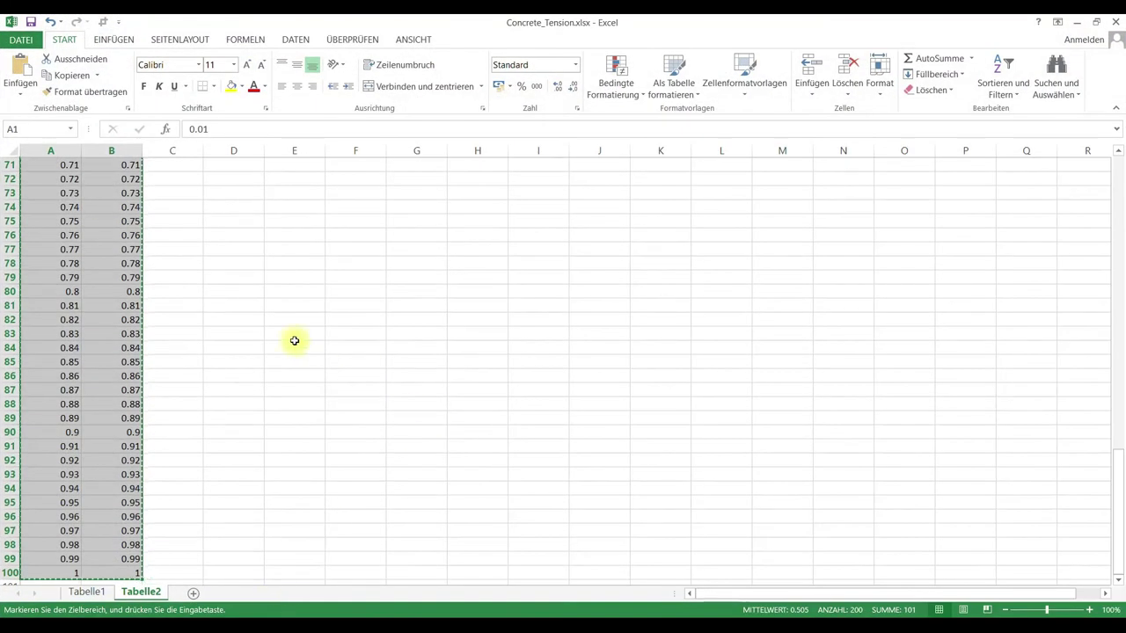
# - Switch to Excel and copy the *Concrete Failure, TYPE=Strain keyword and its data line from cells Q17:Q18 of Tabelle1
pyautogui.click(294, 346)
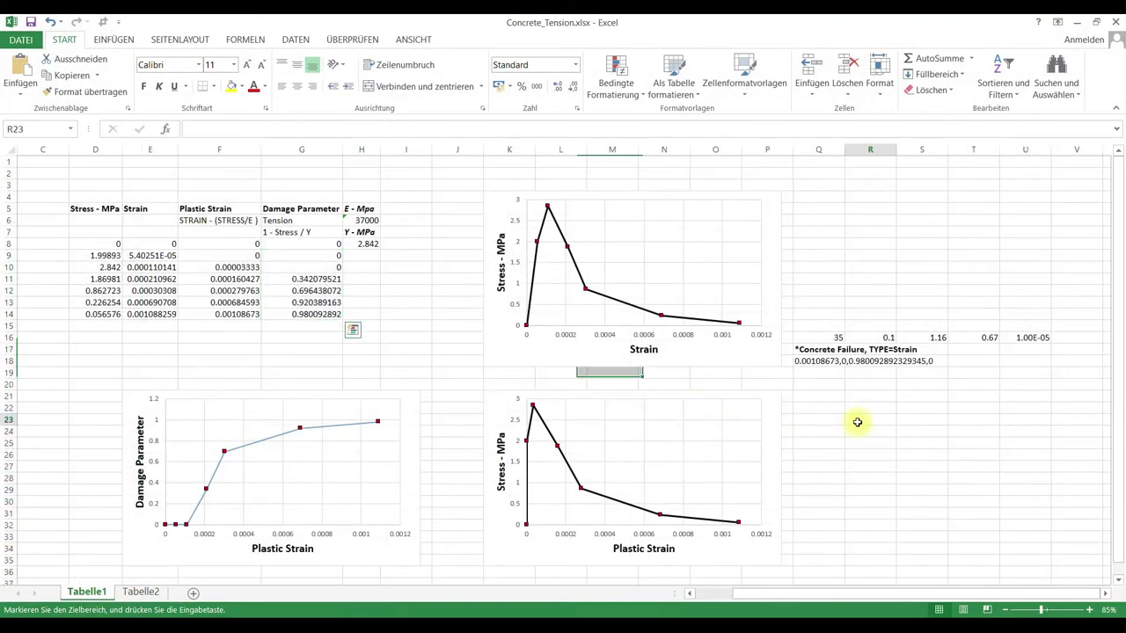
pyautogui.click(857, 420)
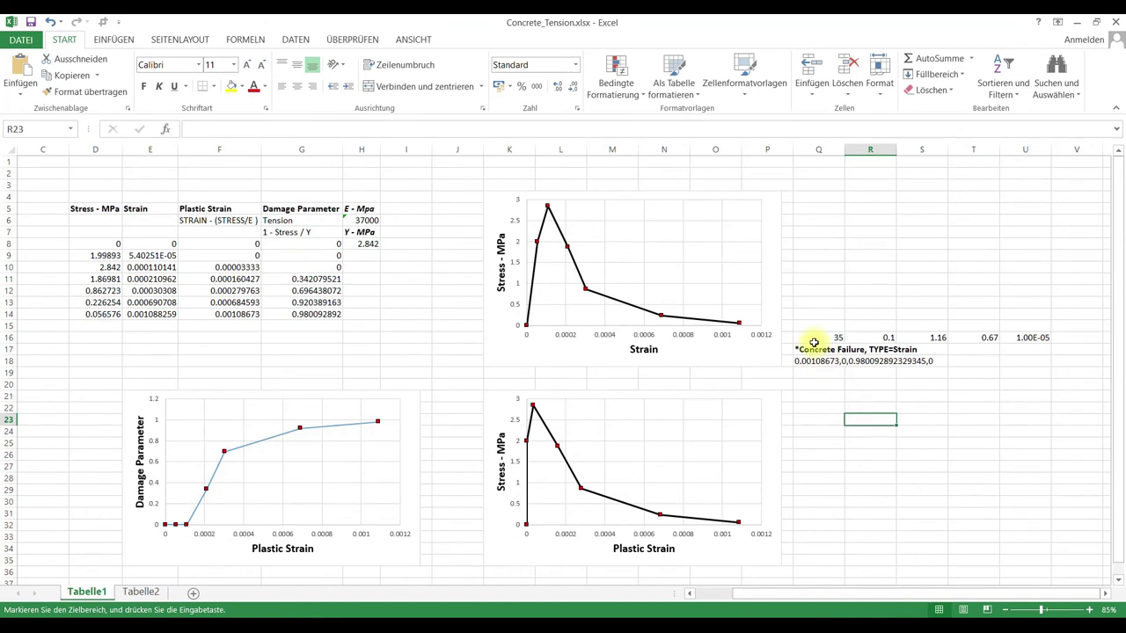
pyautogui.moveTo(808, 347); pyautogui.dragTo(803, 361)
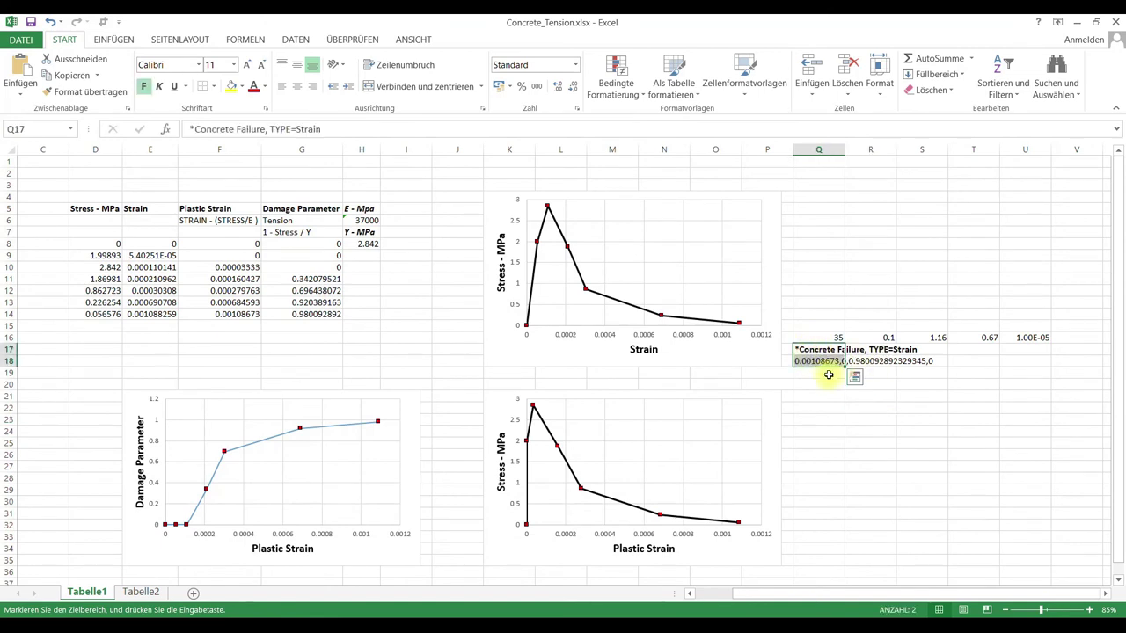
pyautogui.click(817, 362)
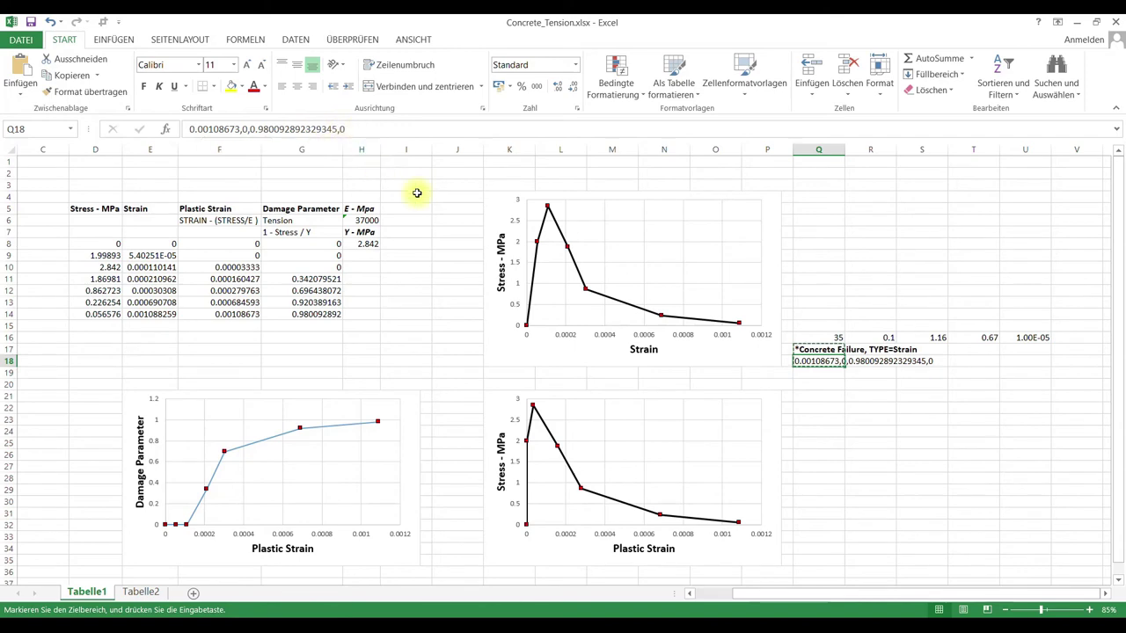
pyautogui.click(948, 400)
pyautogui.click(836, 349)
pyautogui.hotkey('ctrl', 'v')
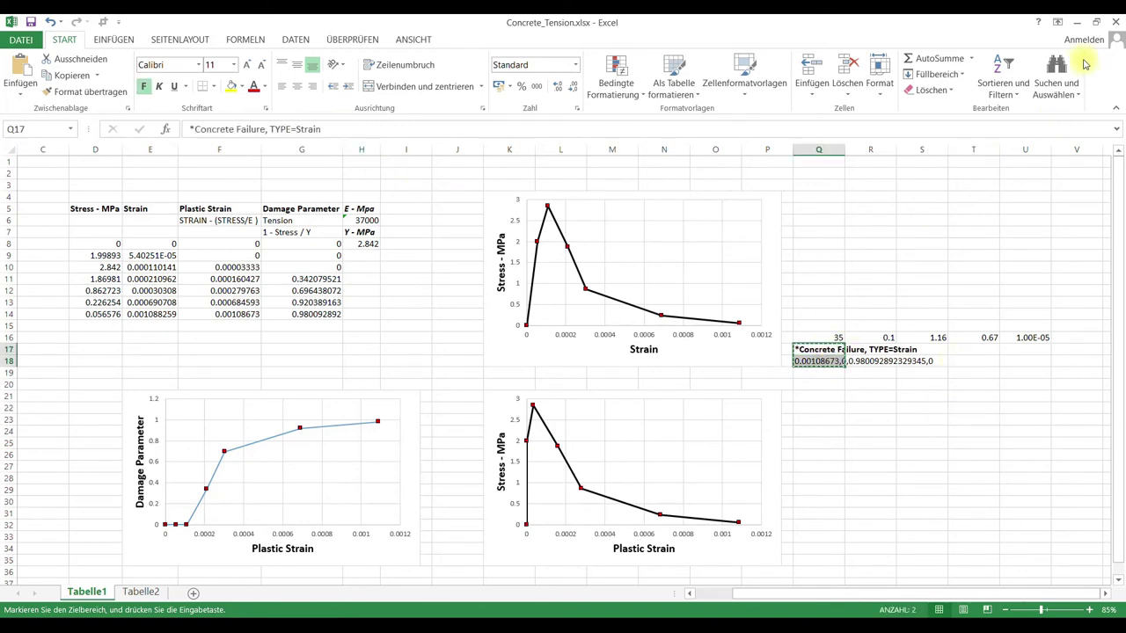
# - Back in Abaqus/CAE, paste the *Concrete Failure lines directly after the *Concrete Tension Damage data and save the keyword edits
pyautogui.click(1076, 22)
pyautogui.click(137, 254)
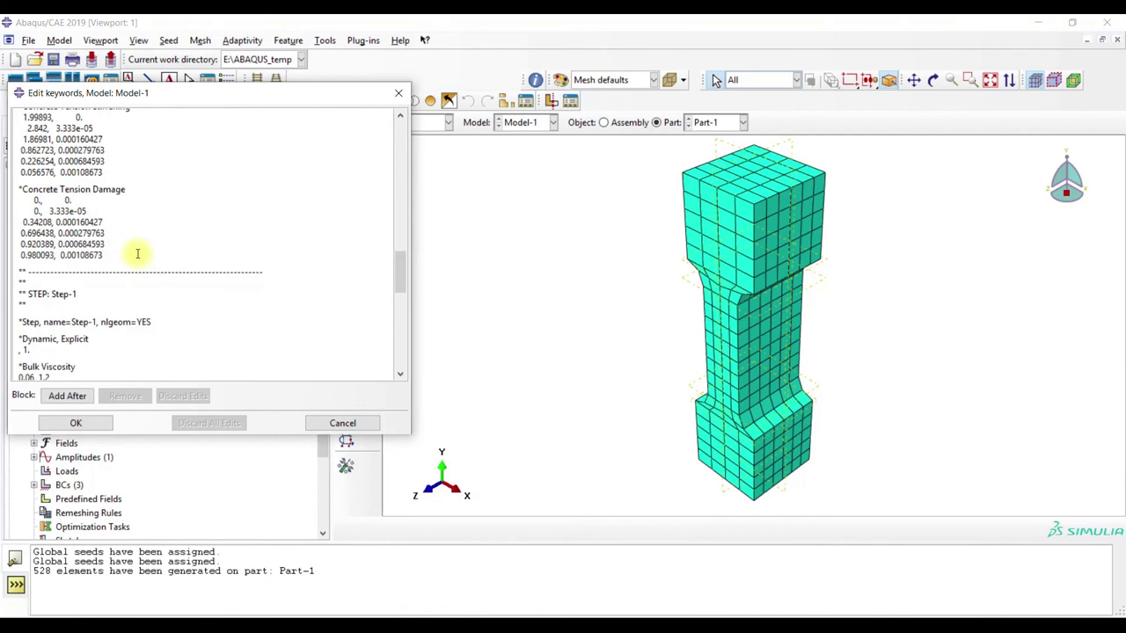
pyautogui.hotkey('ctrl', 'v')
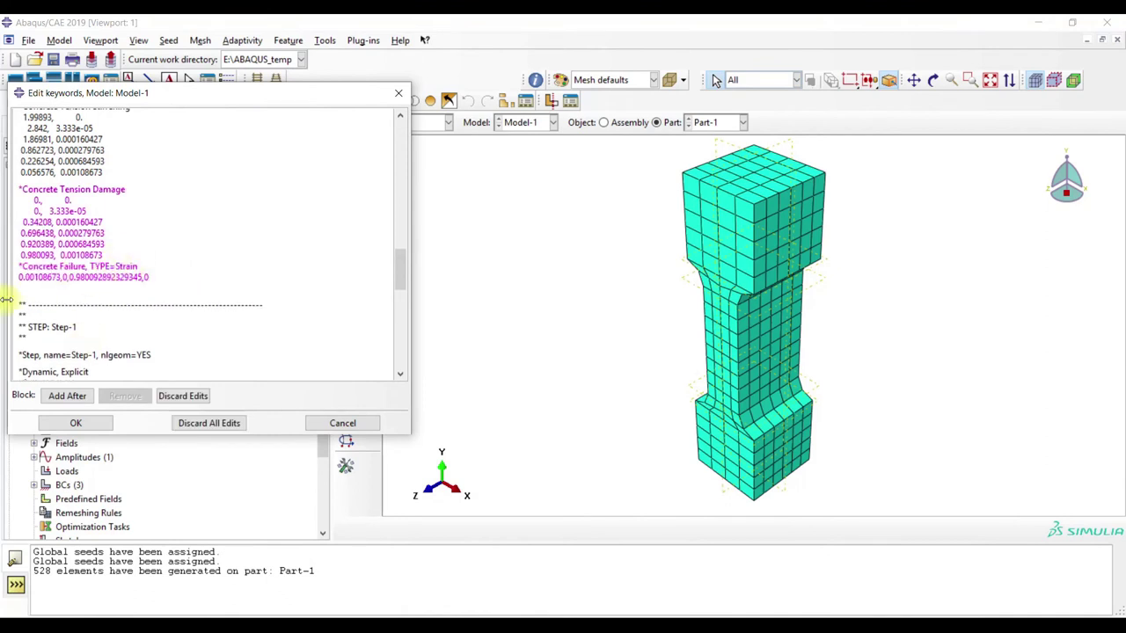
pyautogui.click(76, 423)
# - Reopen the Model-1 keyword editor and check the inserted *Concrete Failure block
pyautogui.click(59, 40)
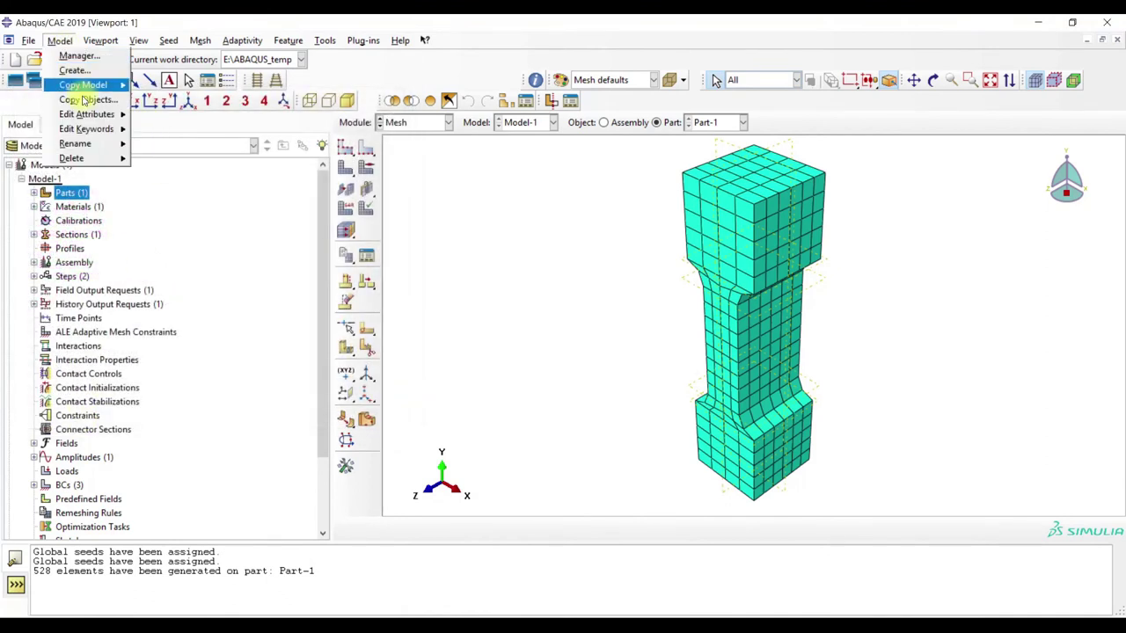
pyautogui.moveTo(97, 131)
pyautogui.click(167, 137)
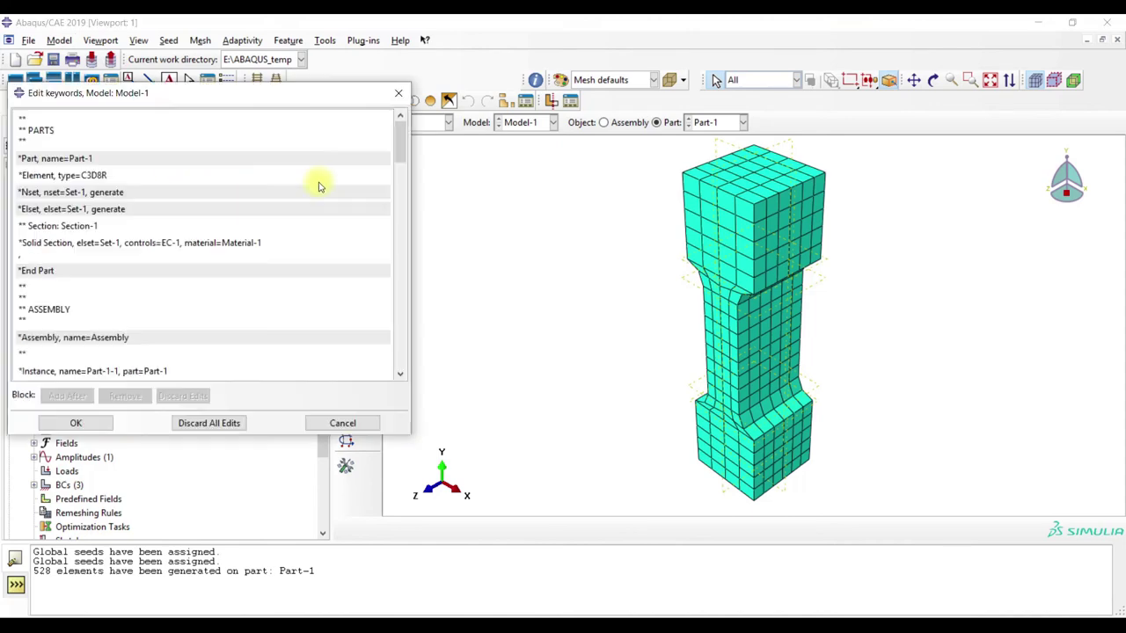
pyautogui.moveTo(395, 148); pyautogui.dragTo(376, 279)
pyautogui.click(81, 426)
# - Create a job named Concrete_Tension from Model-1
pyautogui.click(398, 130)
pyautogui.click(412, 249)
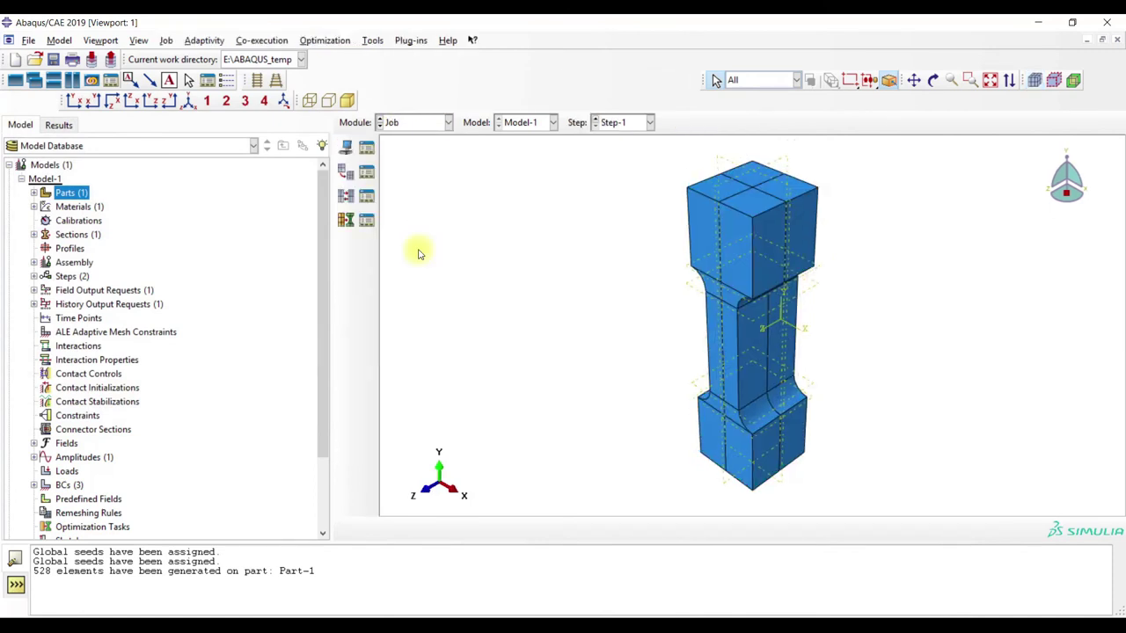
pyautogui.click(367, 148)
pyautogui.click(394, 508)
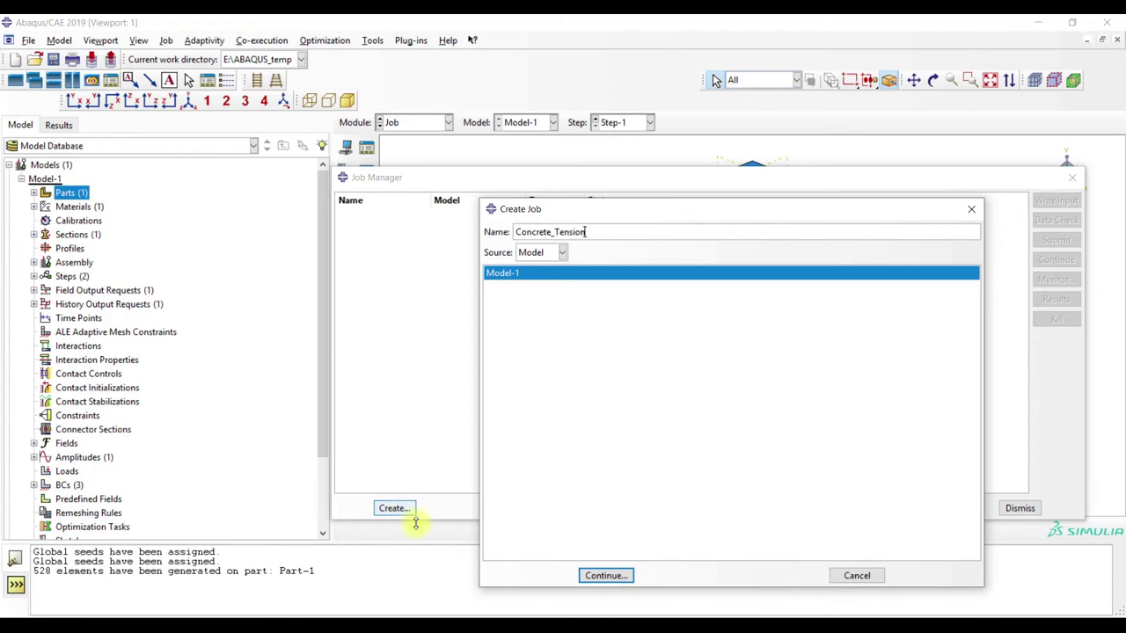
pyautogui.click(615, 576)
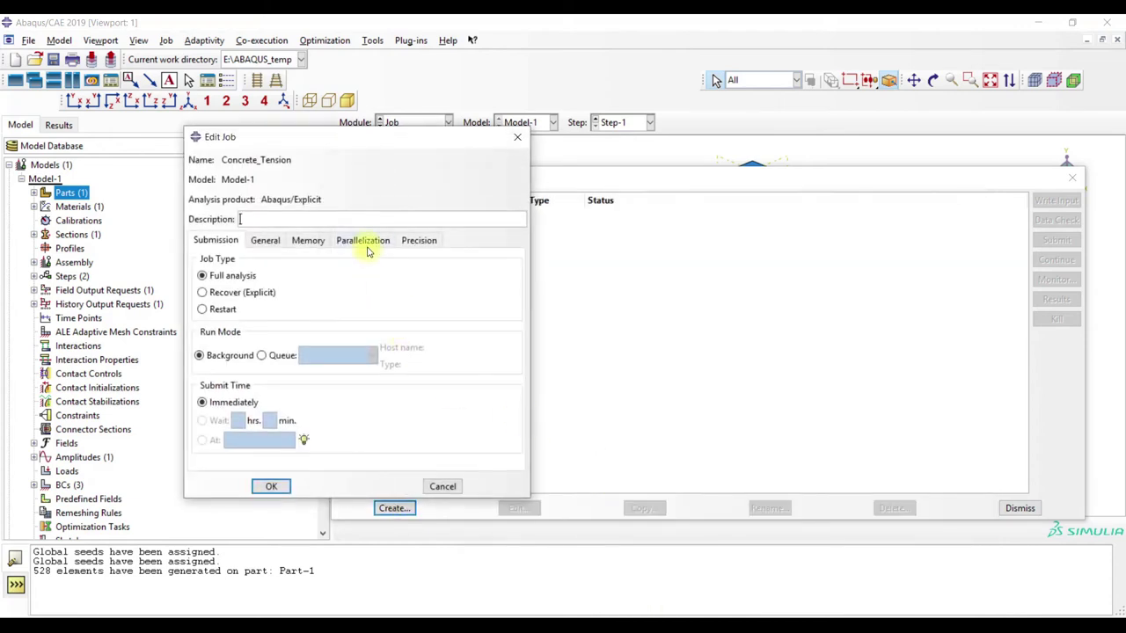
# - Enable multiple processors for the Concrete_Tension job with 3 processors and save the job settings
pyautogui.click(365, 246)
pyautogui.click(296, 260)
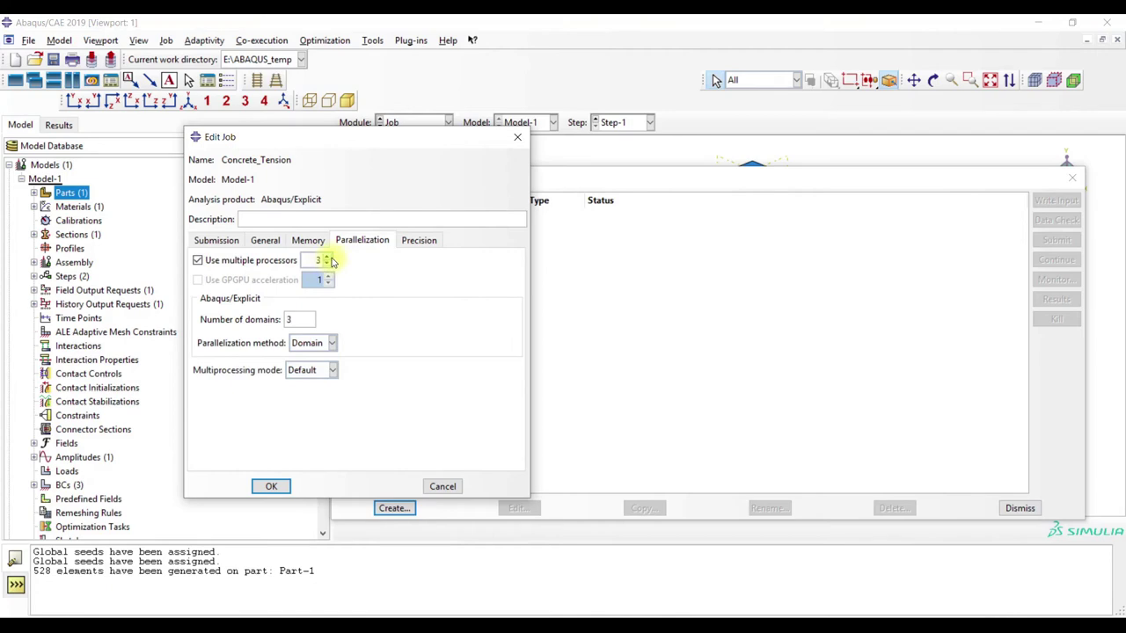
pyautogui.click(273, 486)
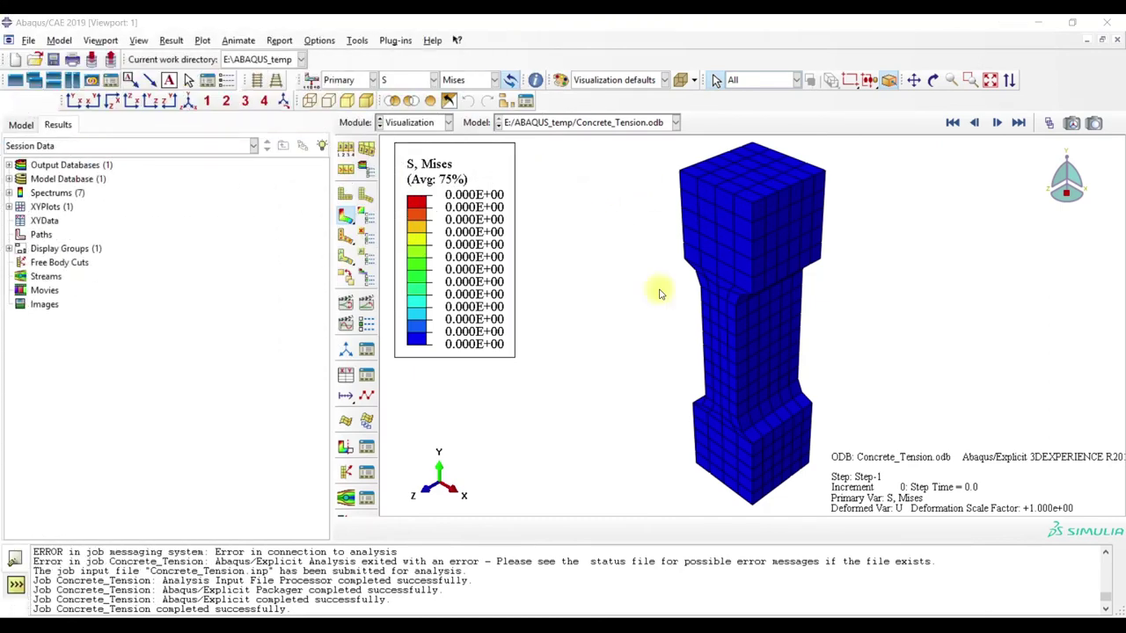
# - Hide all mesh edges in the S, Mises contour plot by setting the visible edges to No edges
pyautogui.click(344, 171)
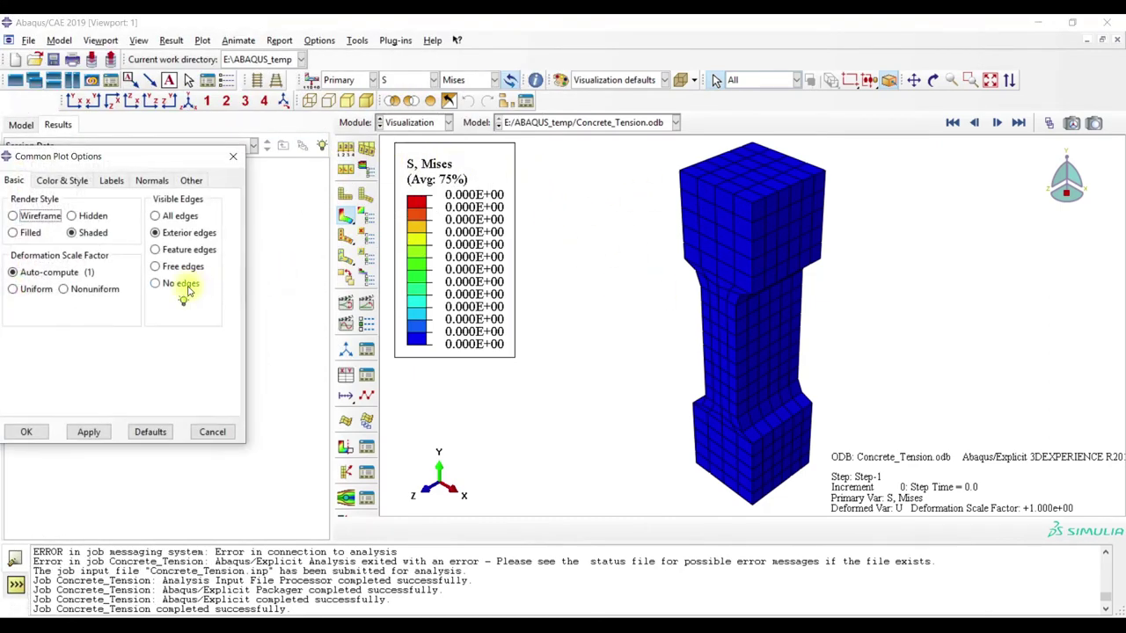
pyautogui.click(88, 432)
pyautogui.click(234, 156)
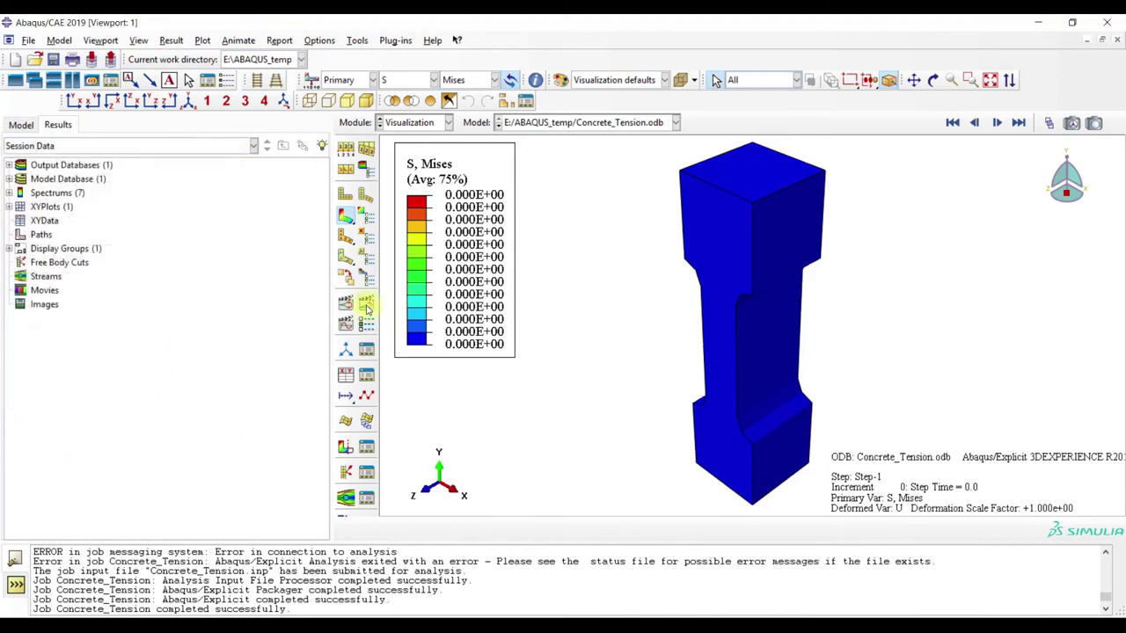
# - Set the contour plot's auto-computed animation limits to Recompute limits for each frame
pyautogui.click(369, 217)
pyautogui.click(75, 166)
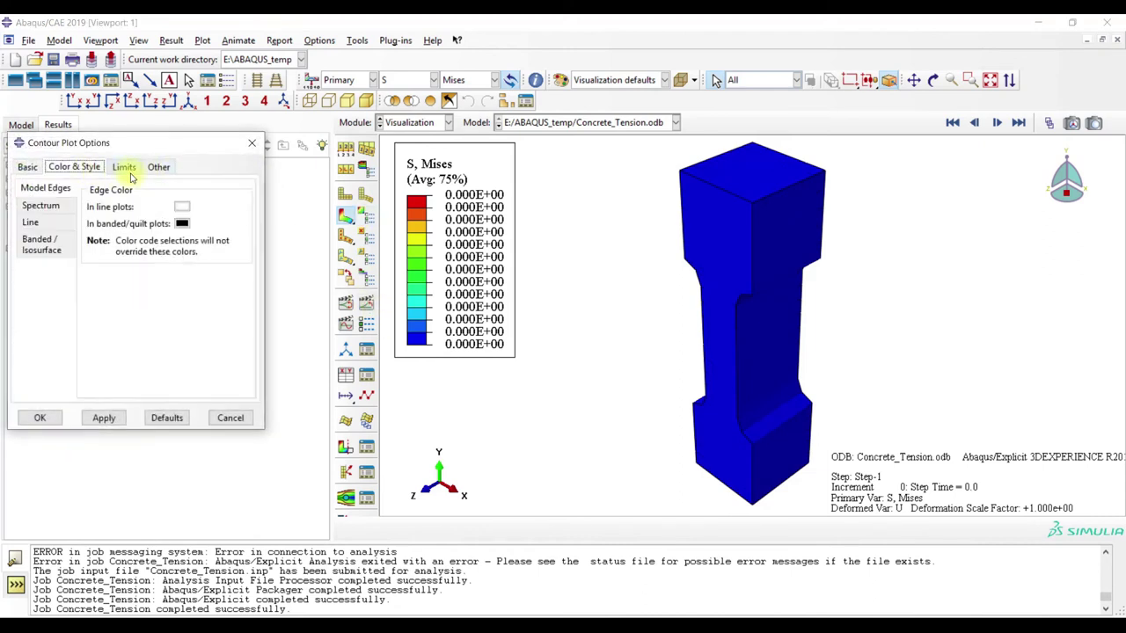
pyautogui.click(123, 166)
pyautogui.click(114, 348)
pyautogui.click(97, 387)
pyautogui.click(104, 418)
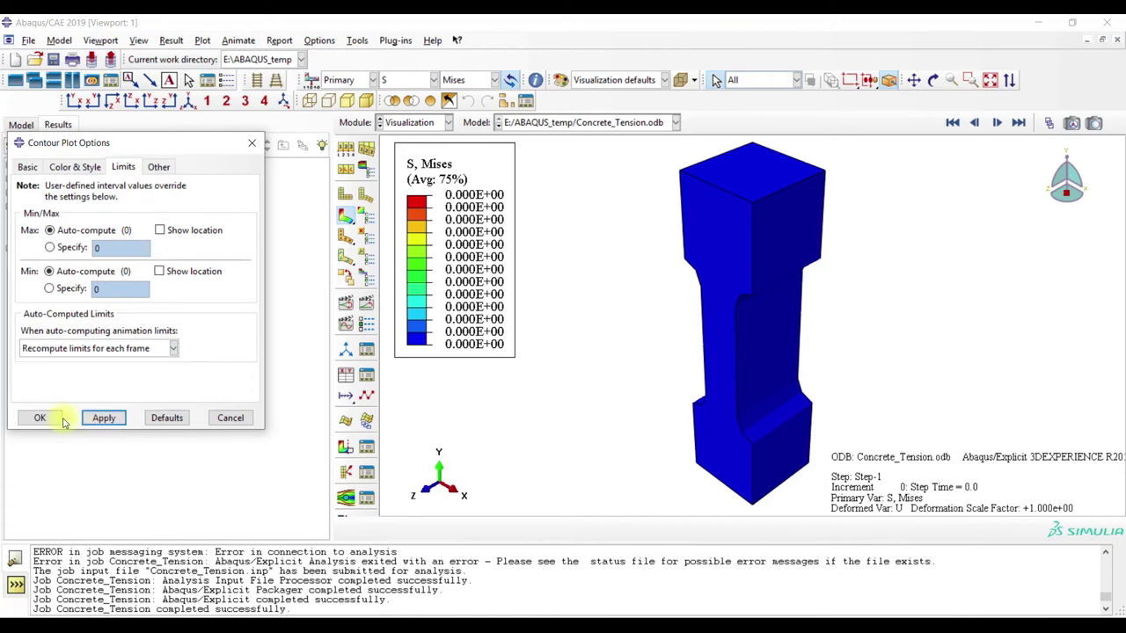
pyautogui.click(39, 418)
# - Animate the S, Mises contour over time to examine the fracture from another angle, and return to the first frame
pyautogui.click(367, 303)
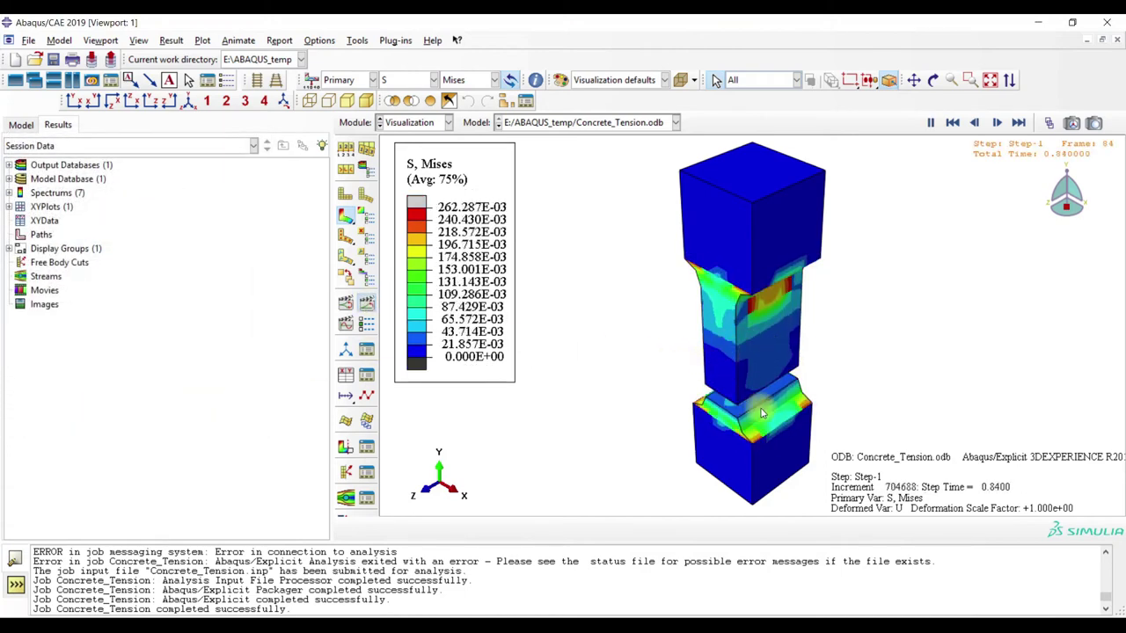
pyautogui.moveTo(1067, 176); pyautogui.dragTo(1077, 181)
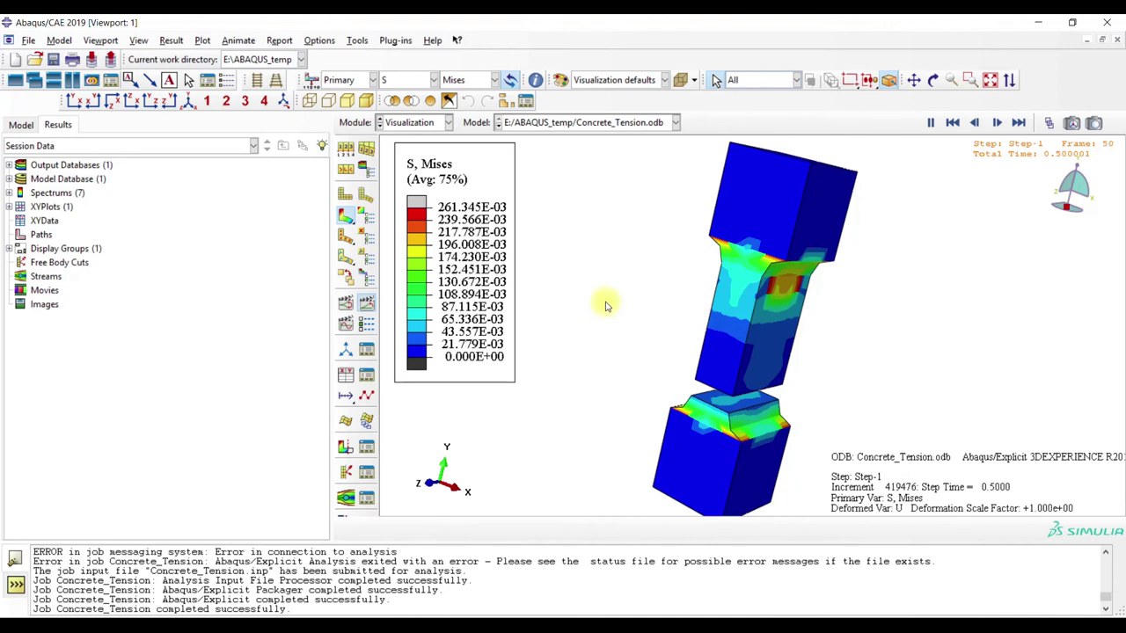
pyautogui.click(930, 122)
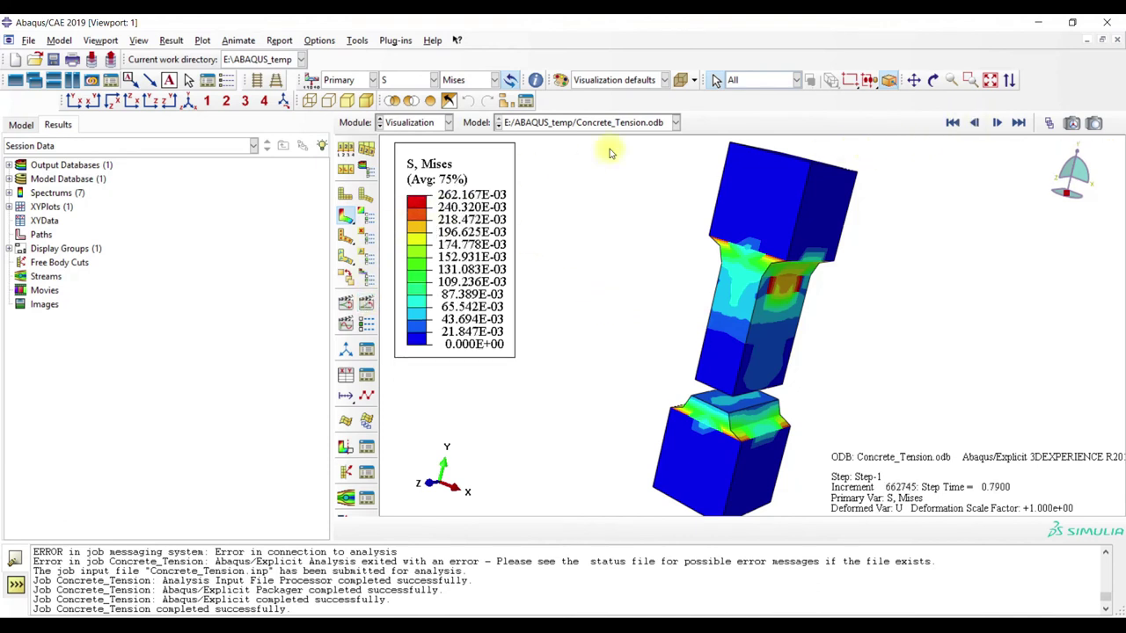
pyautogui.click(226, 101)
pyautogui.click(952, 122)
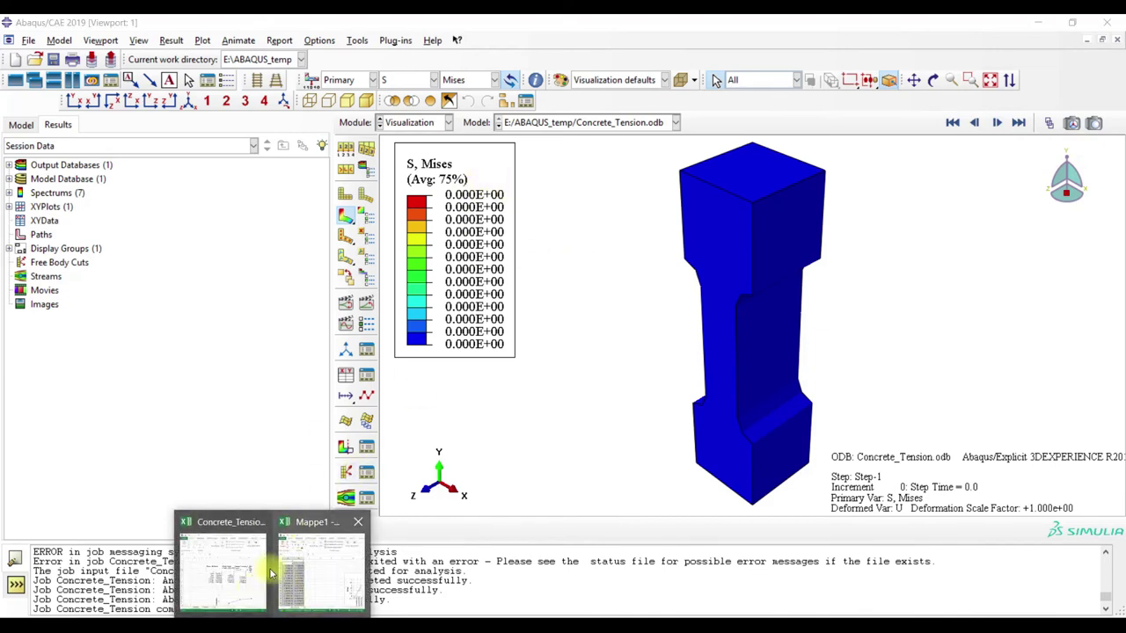
# - Switch to Concrete_Tension.xlsx in Excel to review the input stress-strain data and charts, and return to Abaqus/CAE
pyautogui.click(220, 557)
pyautogui.click(938, 164)
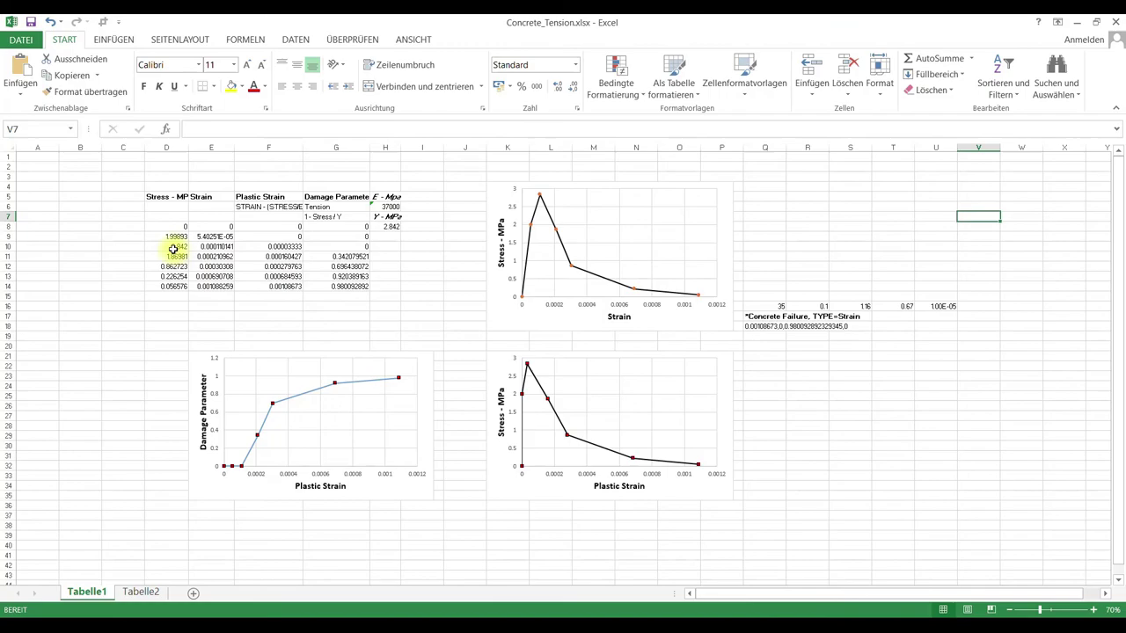
pyautogui.click(1076, 21)
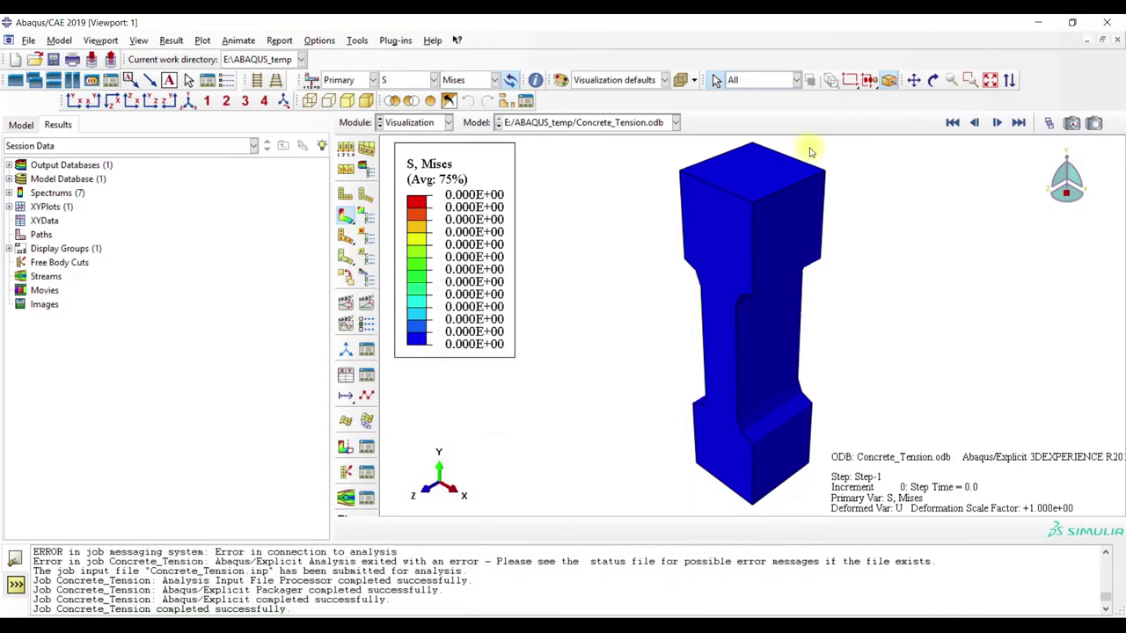
# - Plot the S22 stress component and step through the frames to the last one before the specimen fractures
pyautogui.click(996, 123)
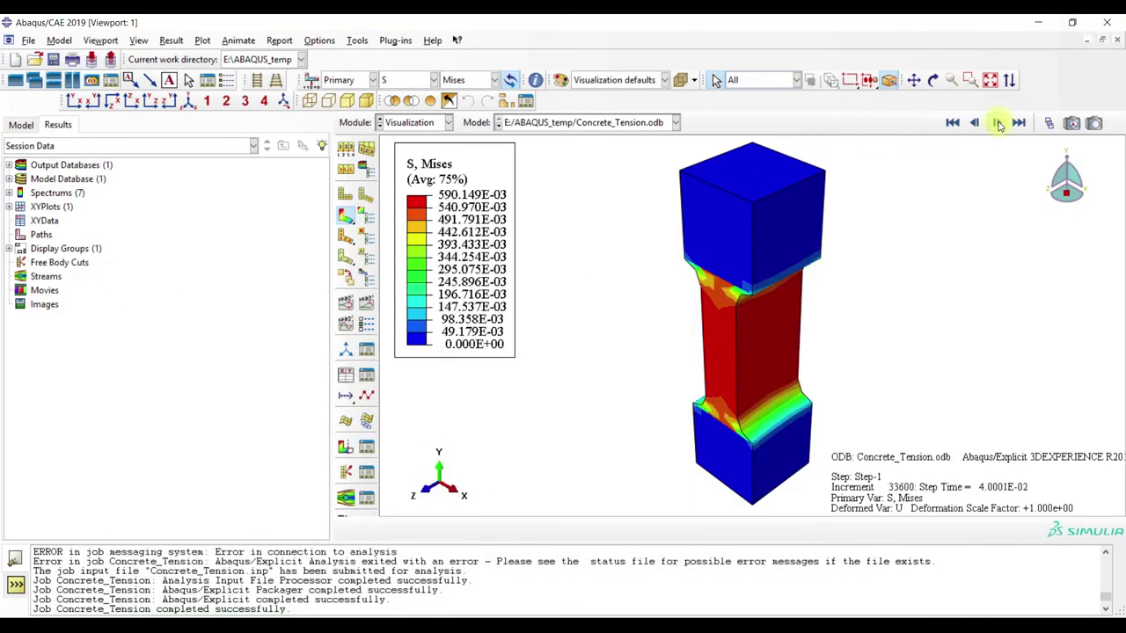
pyautogui.click(466, 80)
pyautogui.click(462, 221)
pyautogui.click(997, 123)
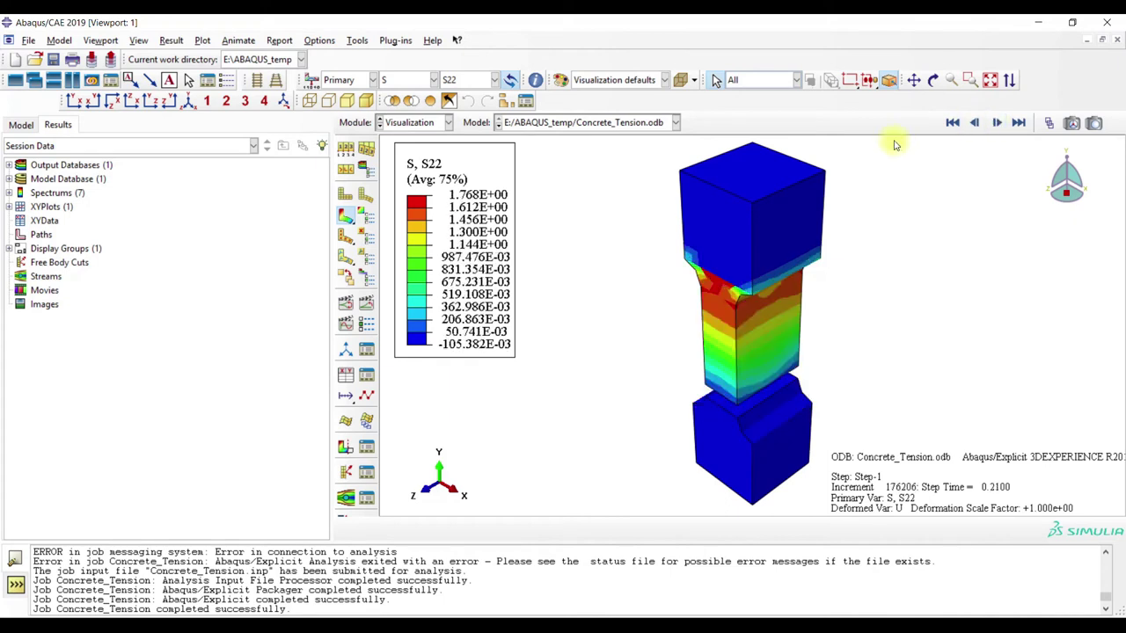
pyautogui.click(976, 124)
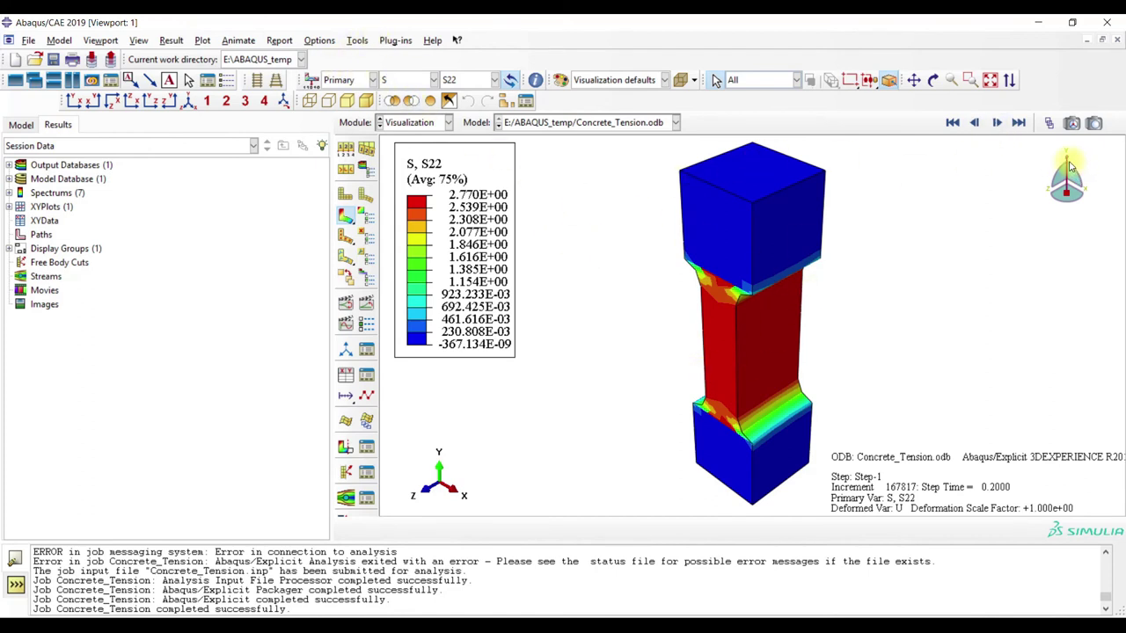
pyautogui.moveTo(1067, 163)
pyautogui.mouseDown()
pyautogui.moveTo(1095, 167)
pyautogui.moveTo(1062, 162)
pyautogui.mouseUp()
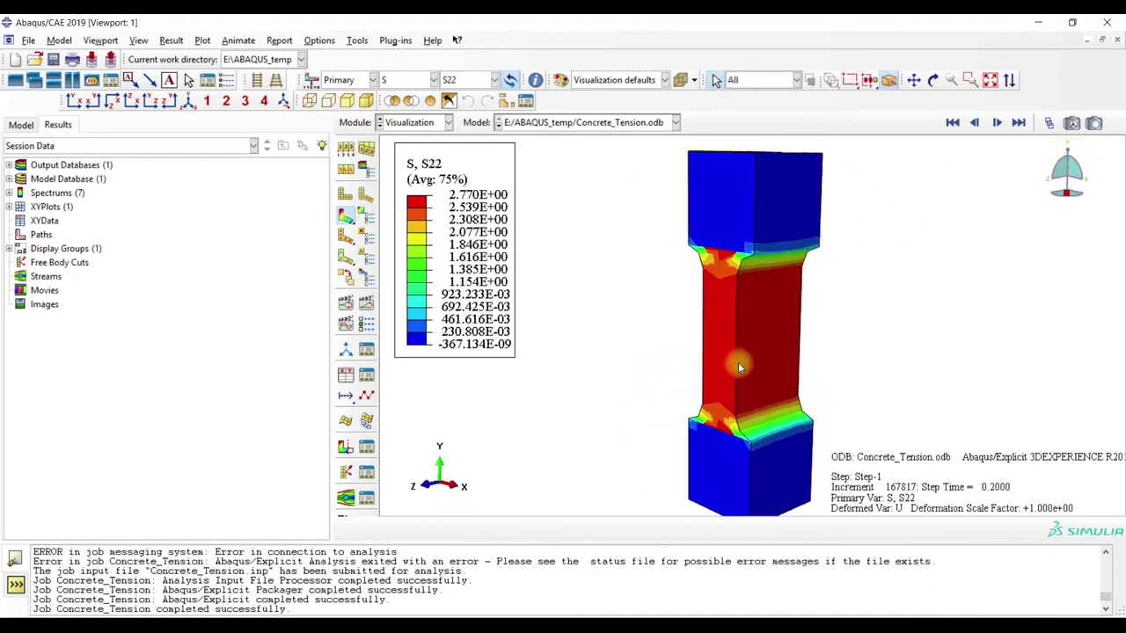
# - Open boundary condition BC-3 in the Load module to check its U2 displacement, and close it without changes
pyautogui.click(414, 122)
pyautogui.click(406, 207)
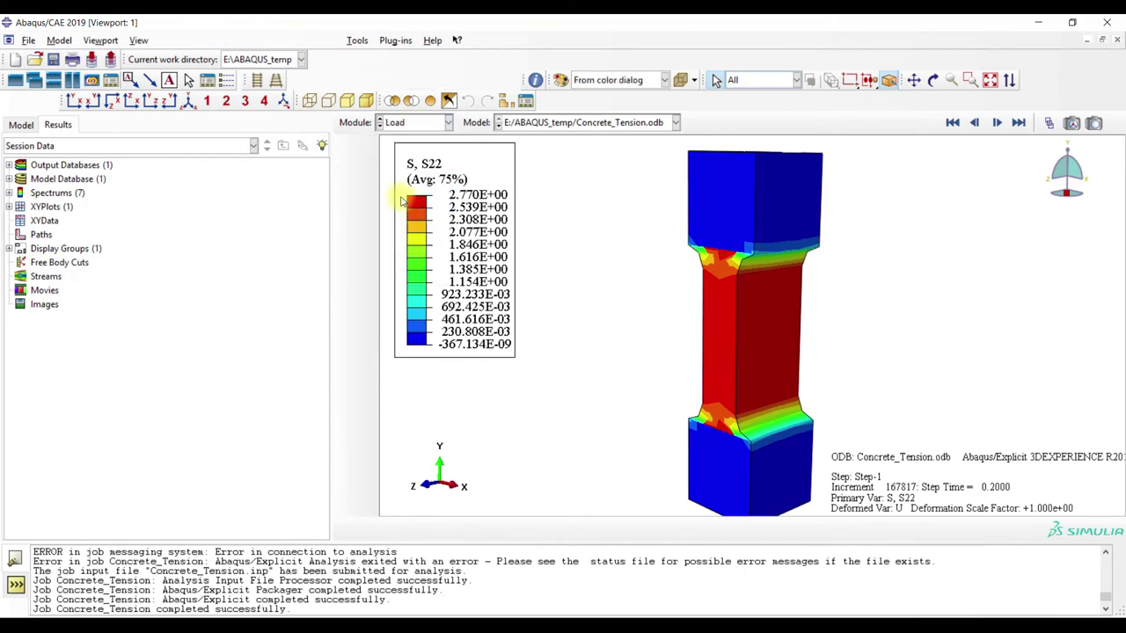
pyautogui.click(366, 173)
pyautogui.click(414, 202)
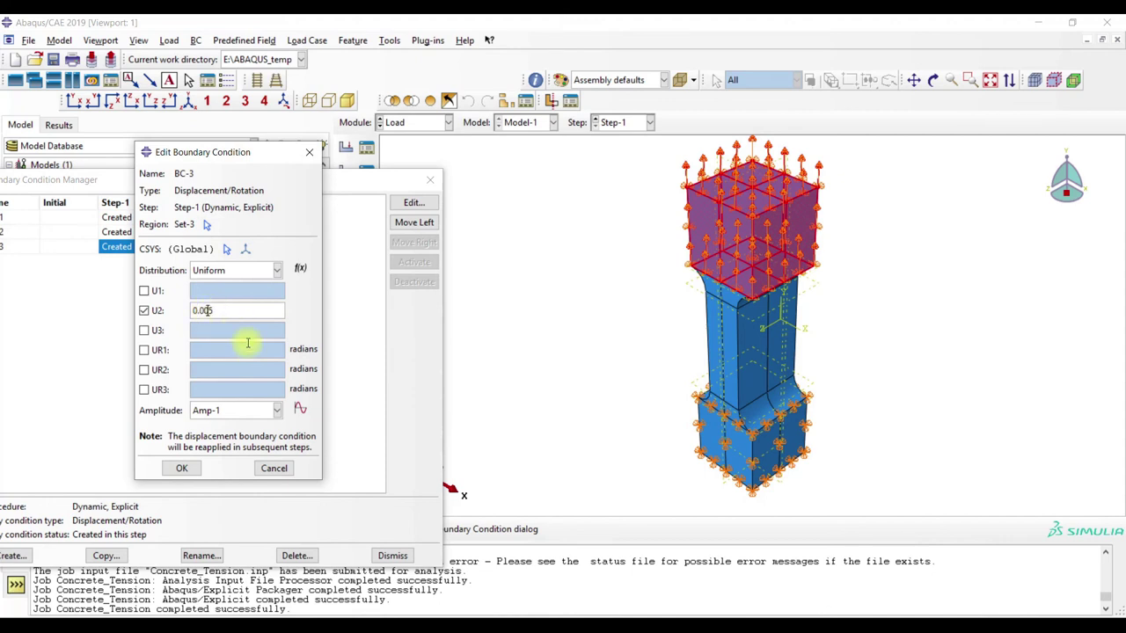
pyautogui.click(309, 153)
pyautogui.click(226, 335)
# - Reopen the results of the completed Concrete_Tension job from the Job module
pyautogui.click(406, 123)
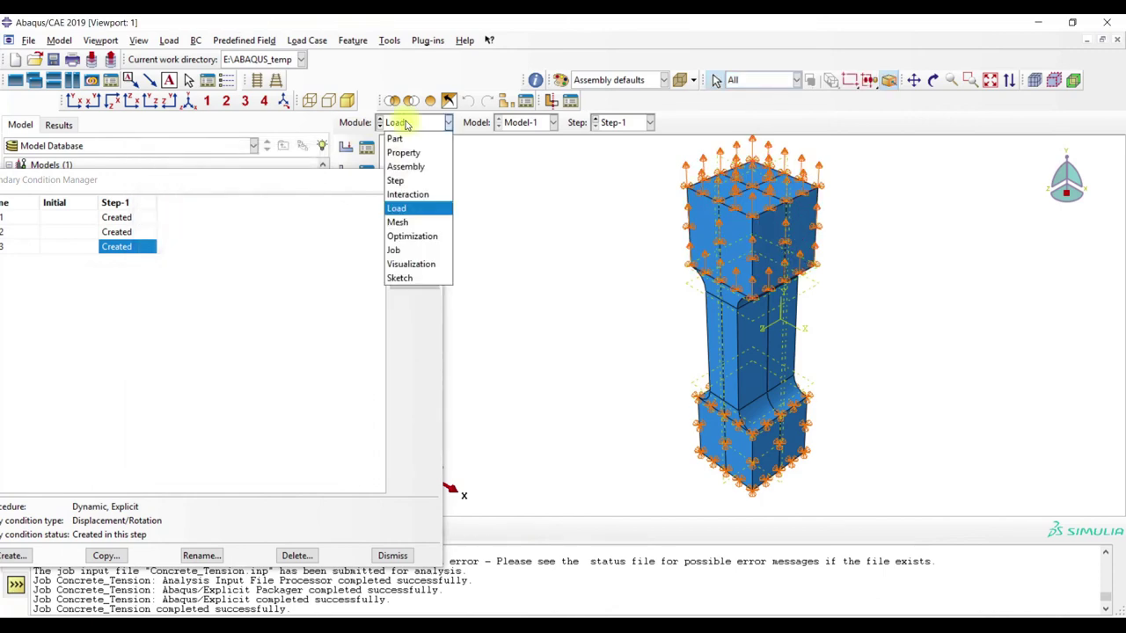
pyautogui.click(394, 250)
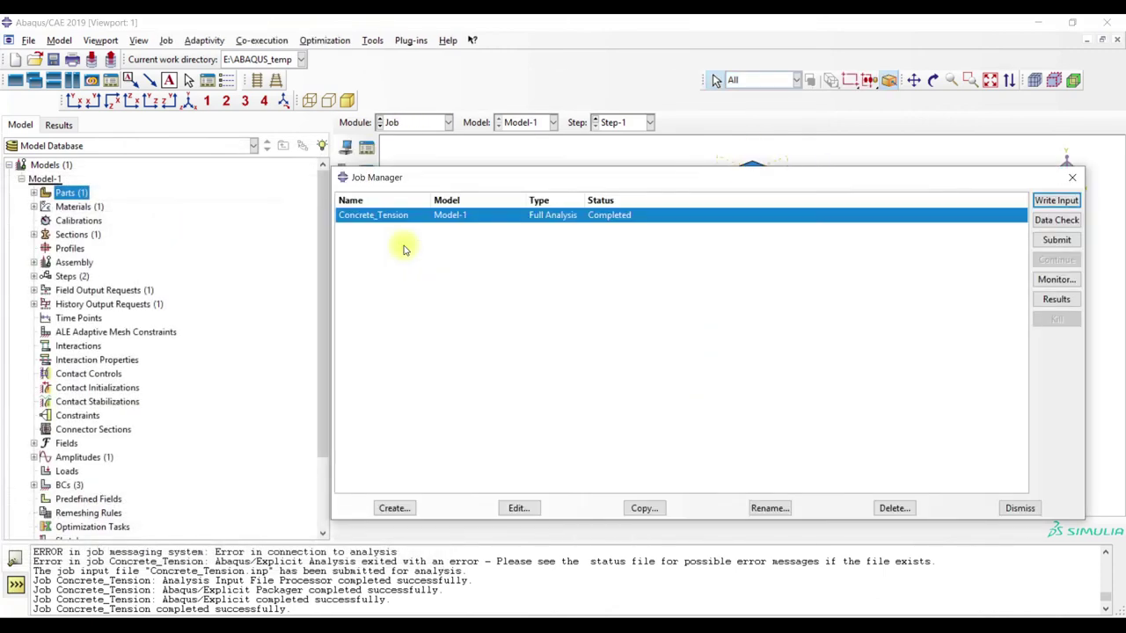
pyautogui.click(1056, 301)
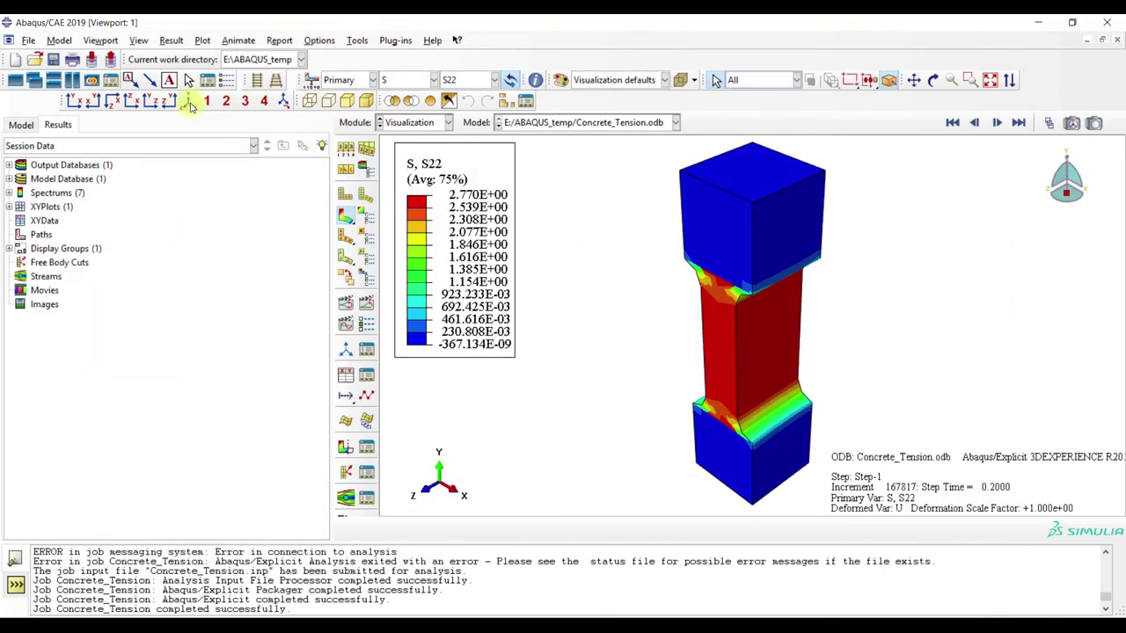
# - Show all element edges on the S22 contour plot
pyautogui.click(346, 159)
pyautogui.click(176, 214)
pyautogui.click(88, 432)
pyautogui.click(35, 432)
# - Cut the specimen's contour plot along the Z-Plane to expose its interior elements
pyautogui.click(344, 446)
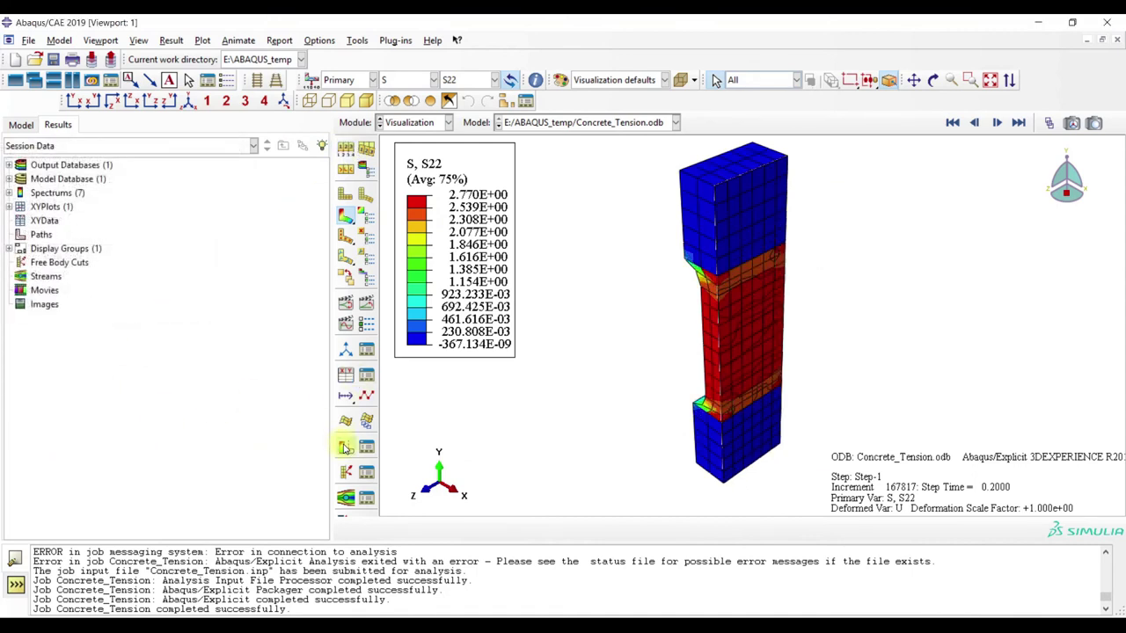
pyautogui.click(345, 446)
pyautogui.click(366, 447)
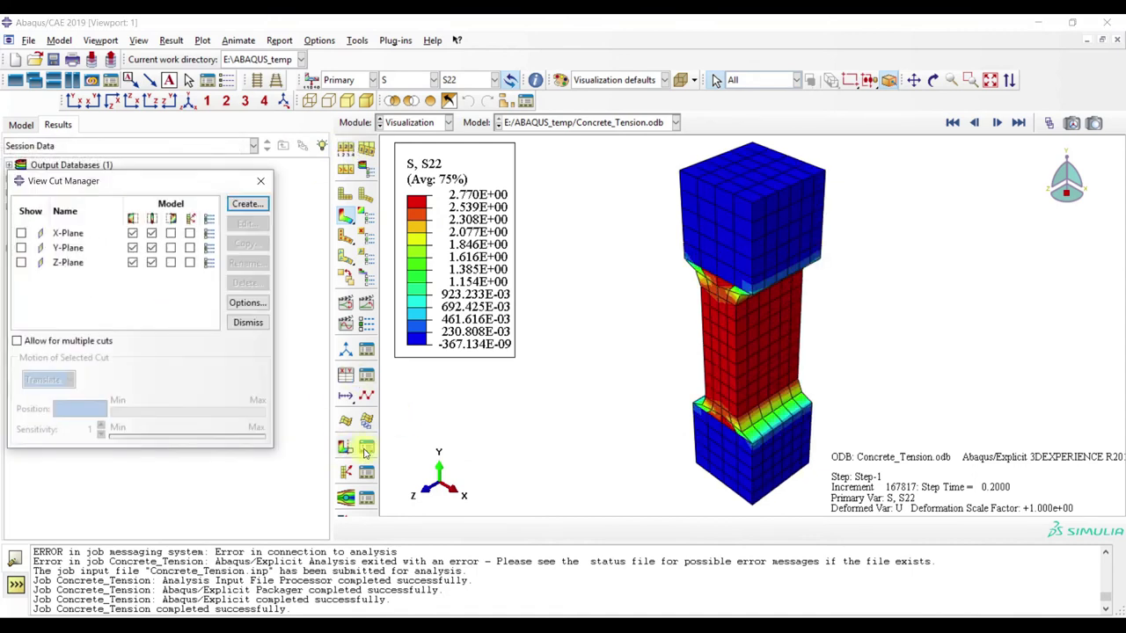
pyautogui.click(21, 262)
pyautogui.click(54, 263)
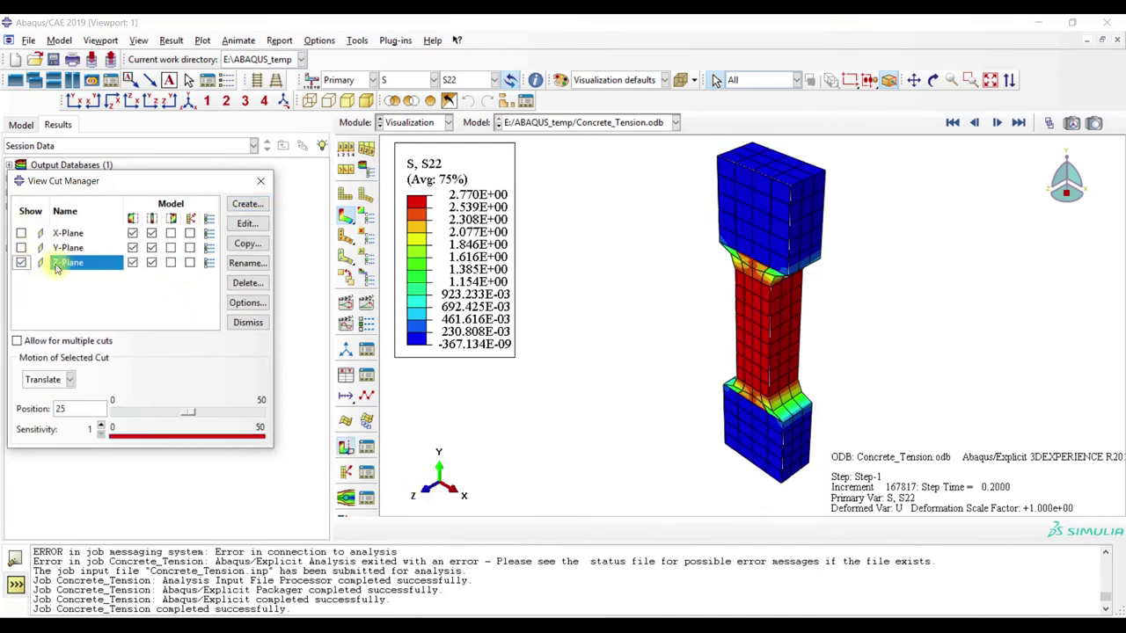
pyautogui.click(261, 180)
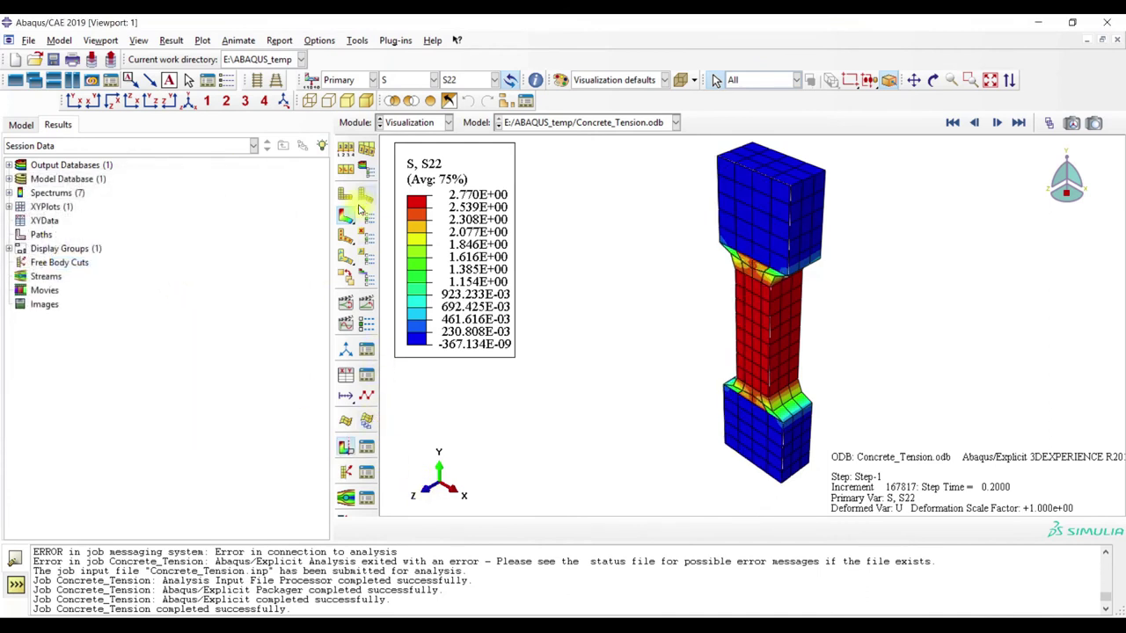
# - Start XY data extraction from ODB field output at integration points and verify that LE22 and S22 are the selected variables
pyautogui.click(346, 377)
pyautogui.click(300, 269)
pyautogui.click(287, 396)
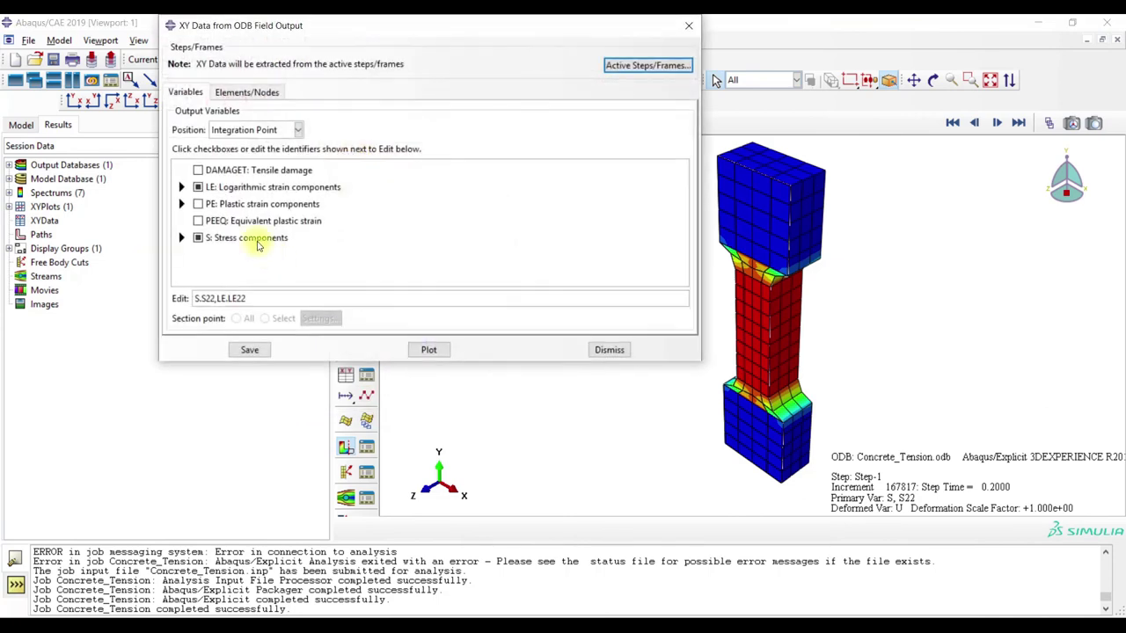
pyautogui.click(182, 188)
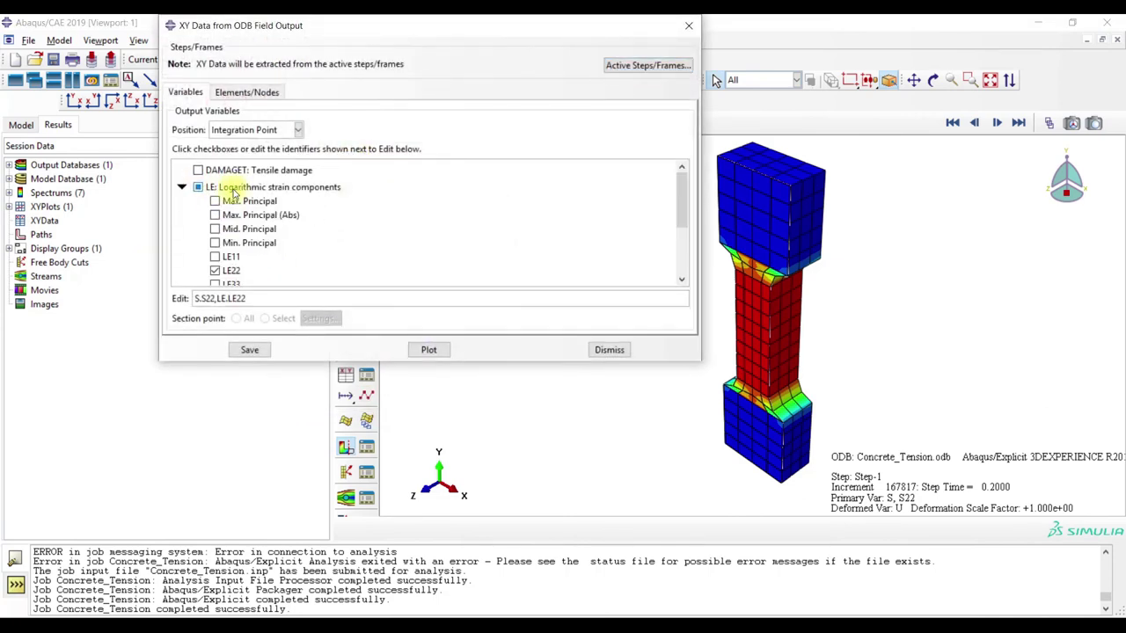
pyautogui.click(182, 187)
pyautogui.click(182, 239)
pyautogui.scroll(-3, 202, 262)
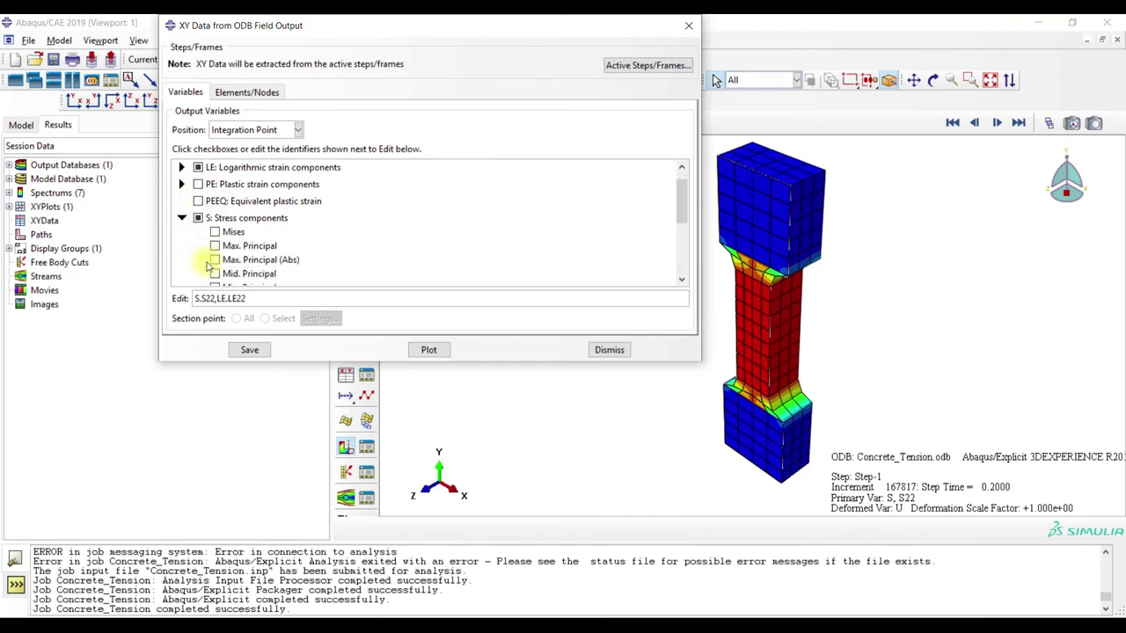
pyautogui.scroll(-5, 209, 265)
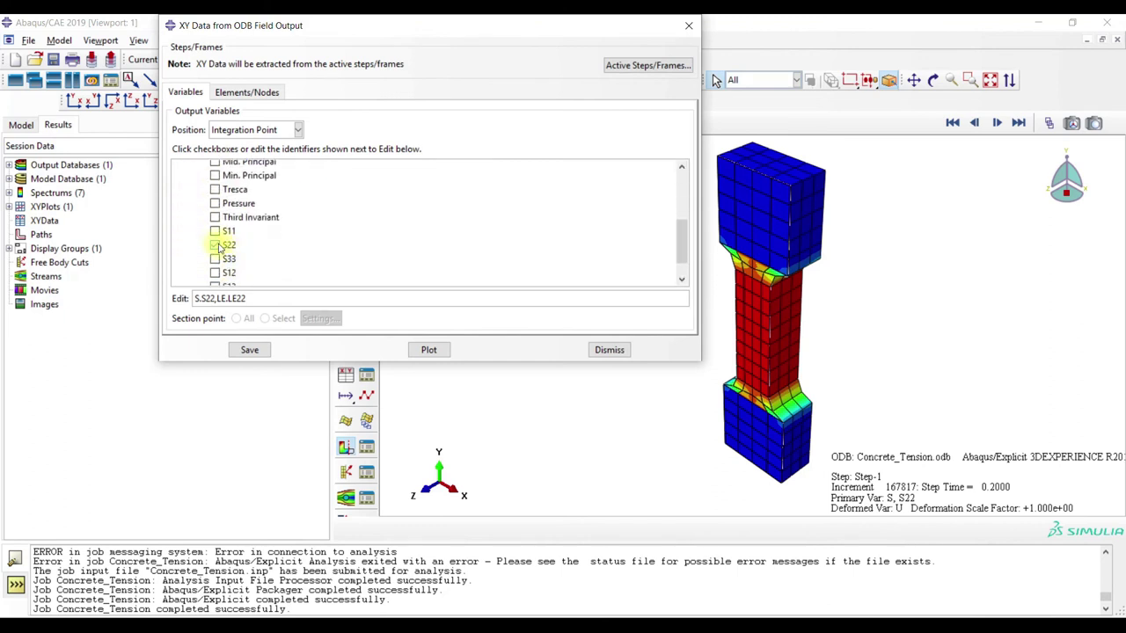
# - Pick an element in the middle of the specimen's narrow gauge section and save its LE22 and S22 curves as XY data
pyautogui.click(246, 92)
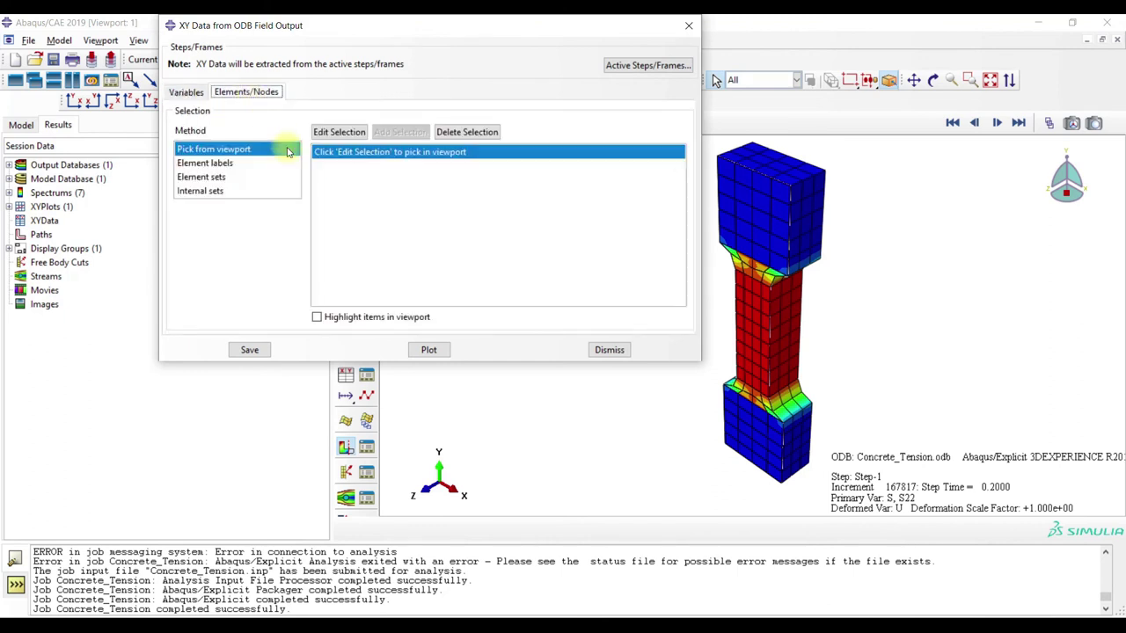
pyautogui.click(342, 133)
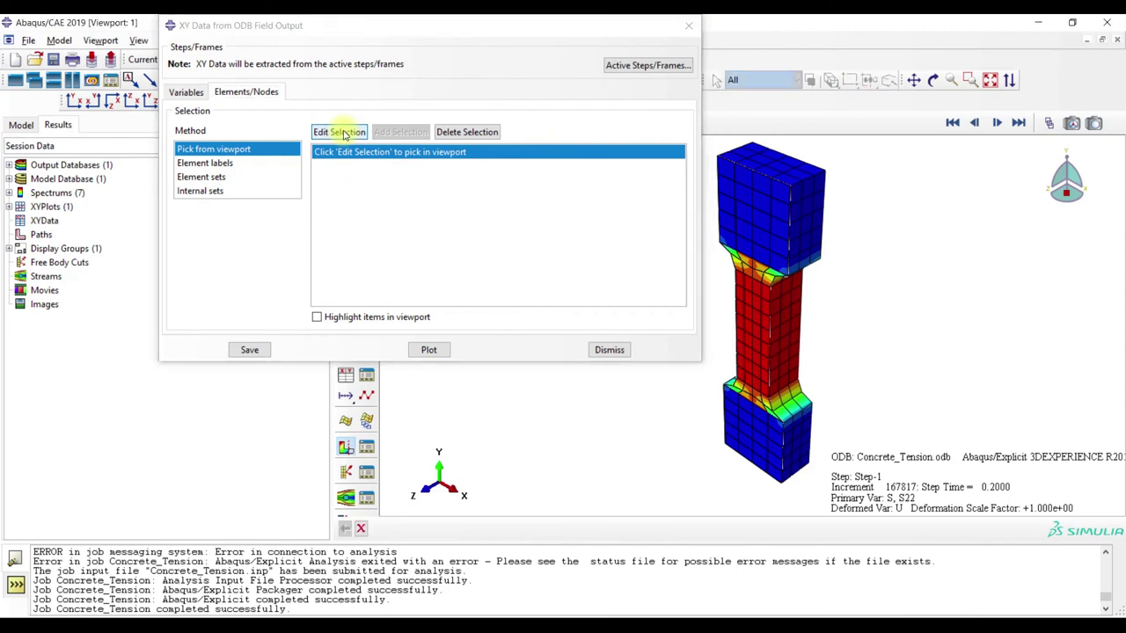
pyautogui.click(750, 337)
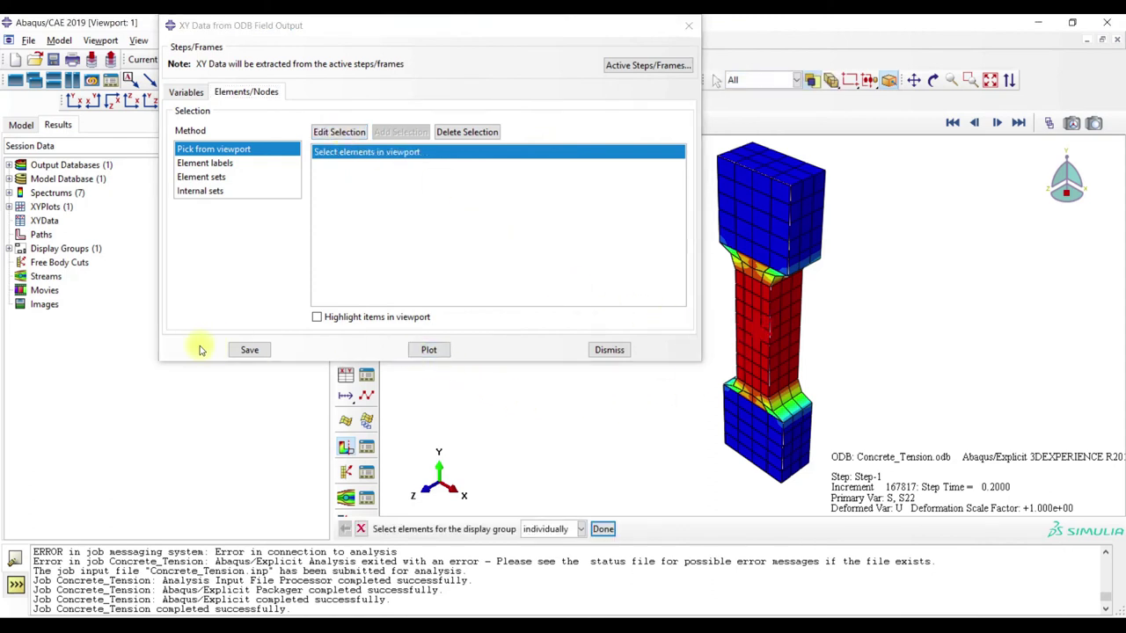
pyautogui.click(248, 350)
pyautogui.click(393, 229)
pyautogui.click(607, 351)
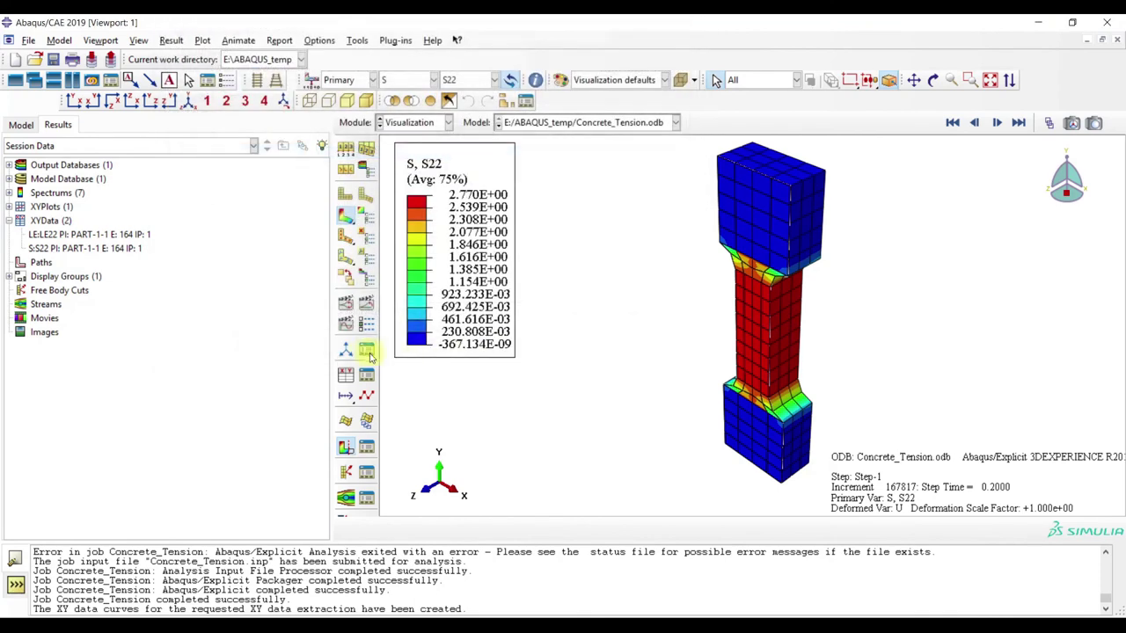
# - Operate on the XY data with combine(X,X), using LE22 first and S22 second, and plot the resulting stress-strain expression
pyautogui.click(347, 385)
pyautogui.click(271, 320)
pyautogui.click(299, 395)
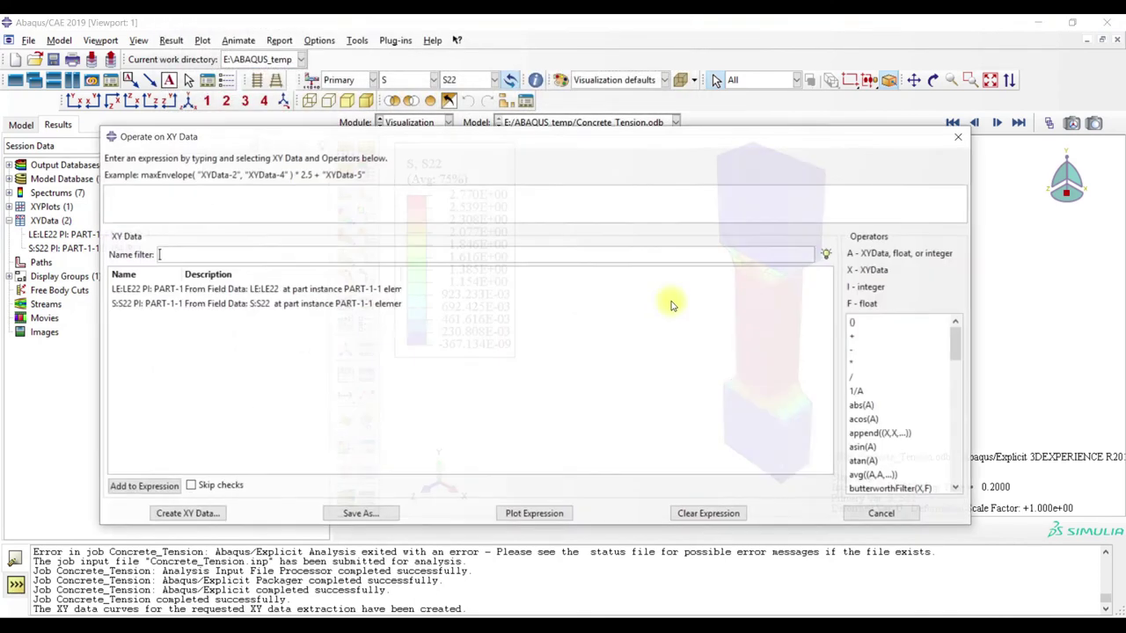
pyautogui.moveTo(958, 341); pyautogui.dragTo(956, 366)
pyautogui.click(889, 418)
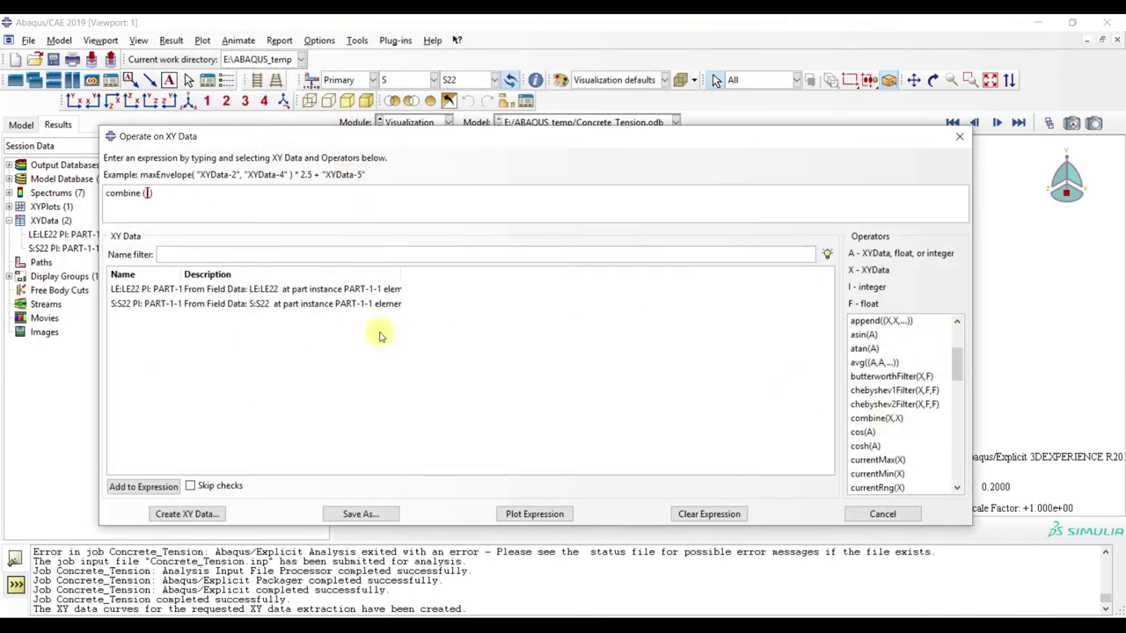
pyautogui.click(323, 310)
pyautogui.doubleClick(322, 294)
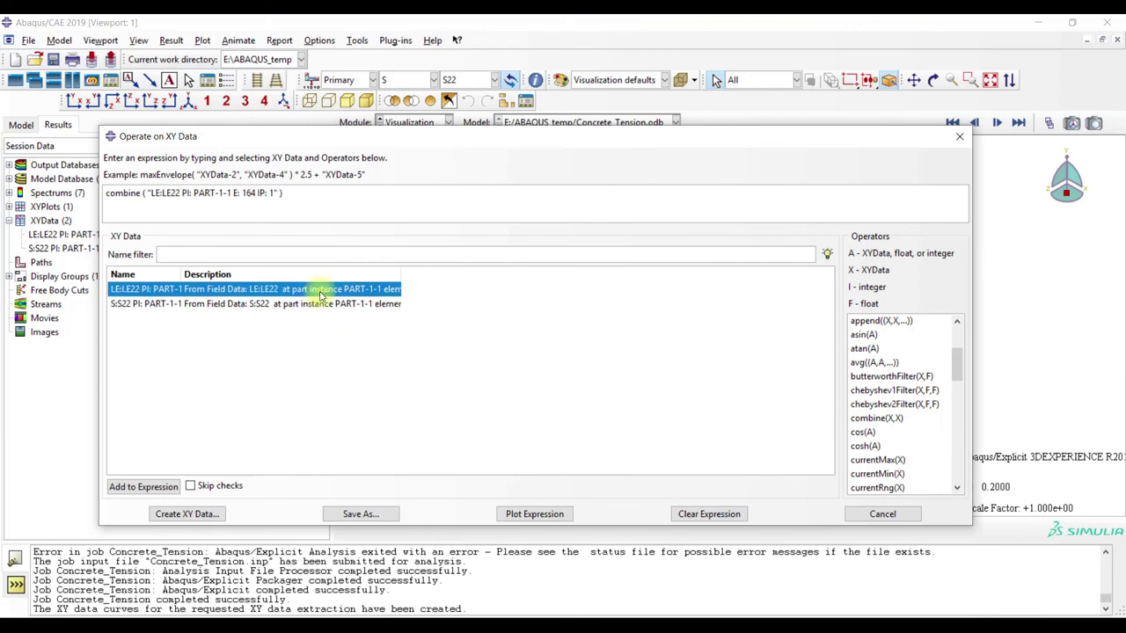
pyautogui.doubleClick(321, 304)
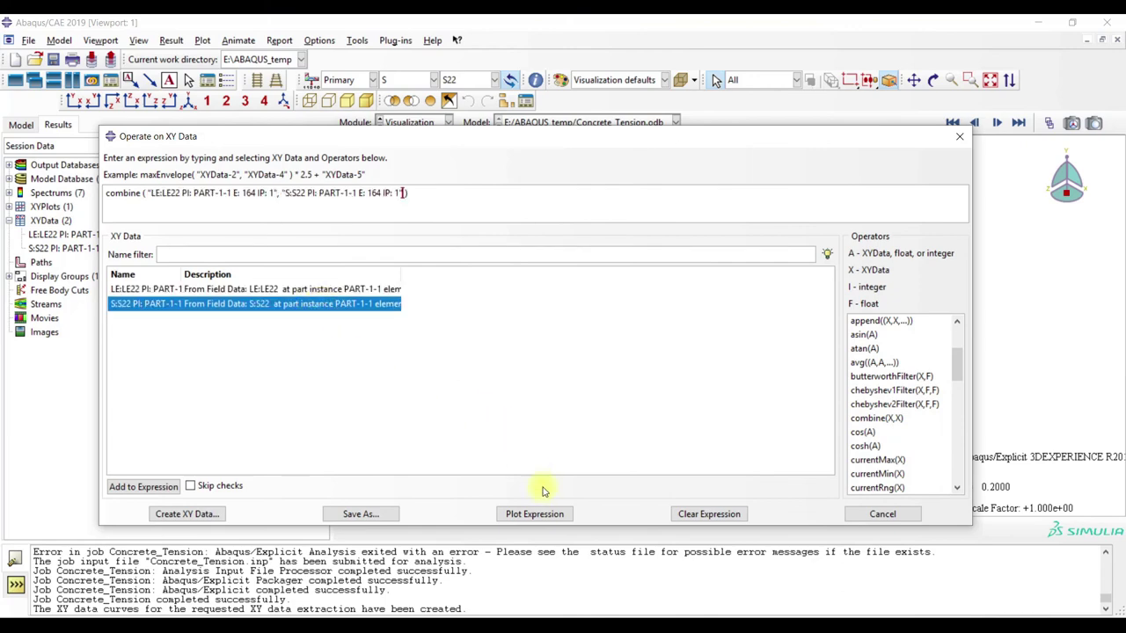
pyautogui.click(540, 515)
pyautogui.click(871, 514)
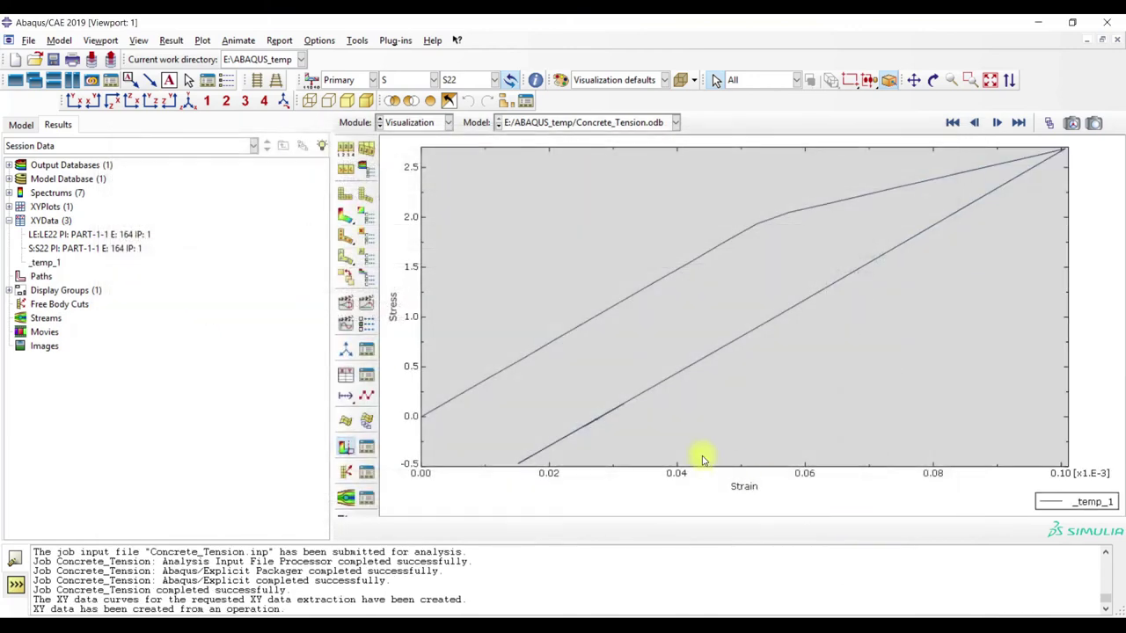
# - Open the Excel Utilities plug-in for transferring XY data
pyautogui.click(396, 40)
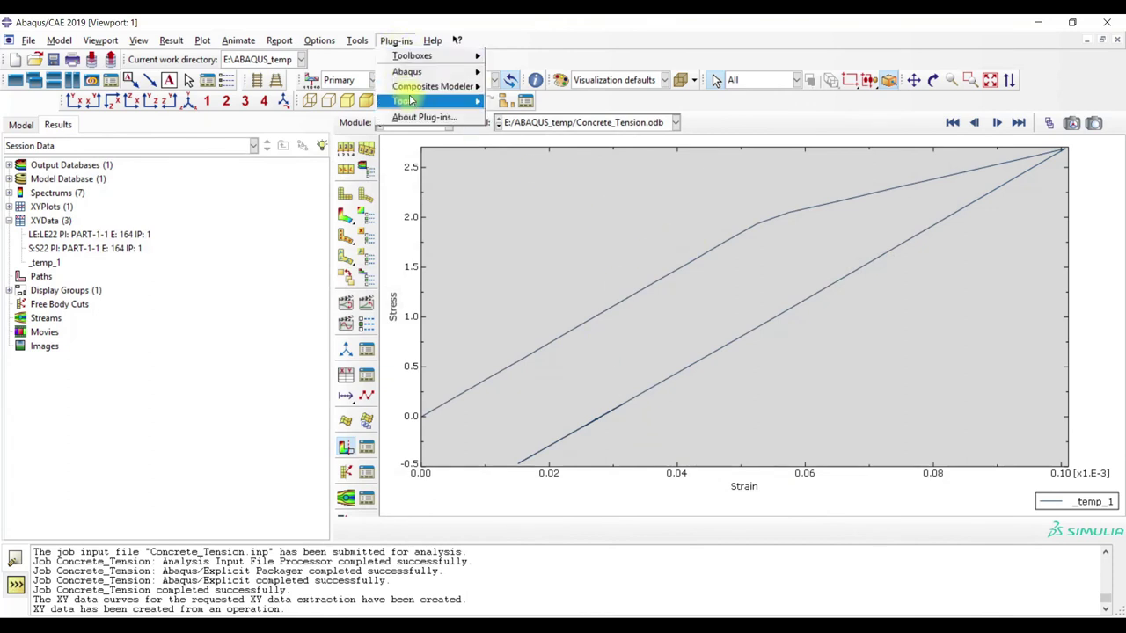
pyautogui.moveTo(413, 100)
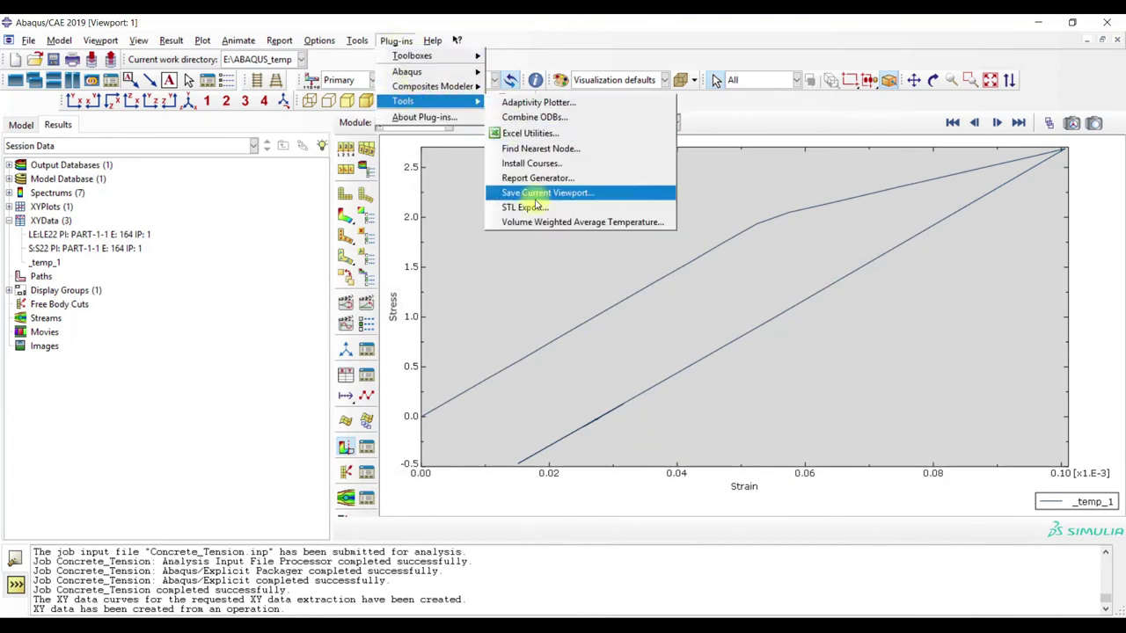
pyautogui.click(528, 134)
pyautogui.click(109, 381)
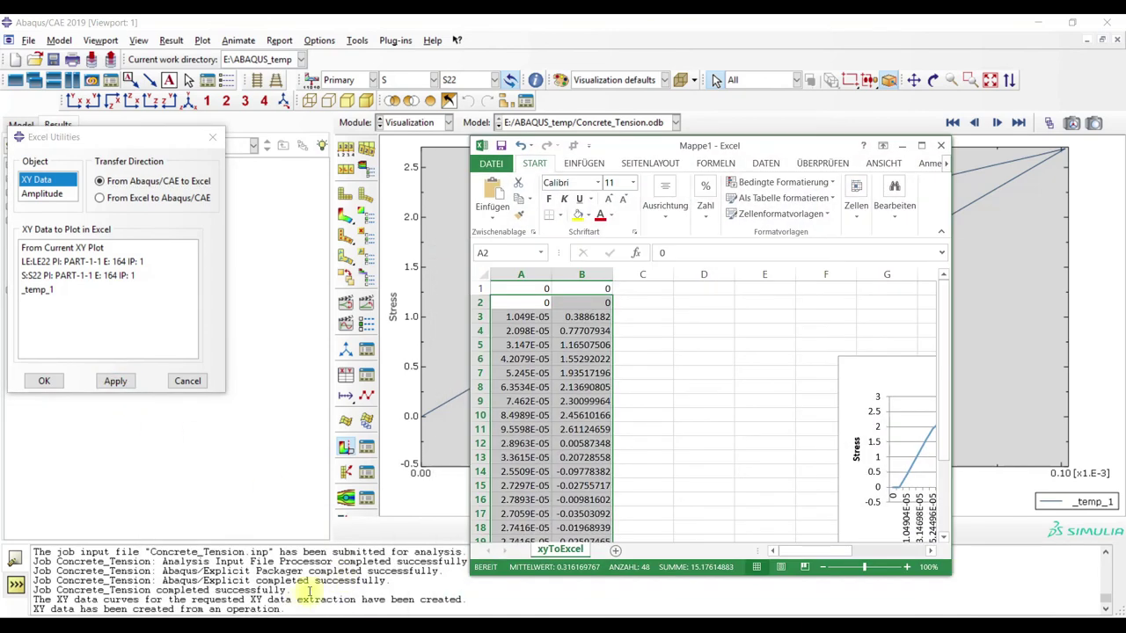
pyautogui.click(940, 145)
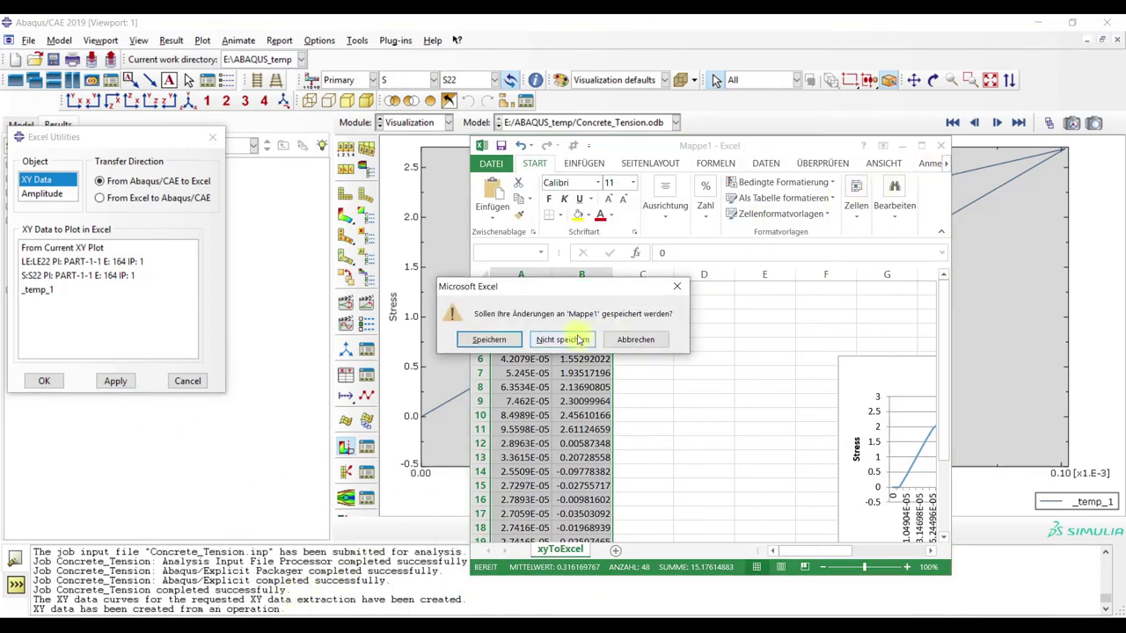
pyautogui.click(563, 335)
# - Send the combined curve _temp_1 from Abaqus/CAE to Excel and maximize the new Mappe1 workbook
pyautogui.click(51, 293)
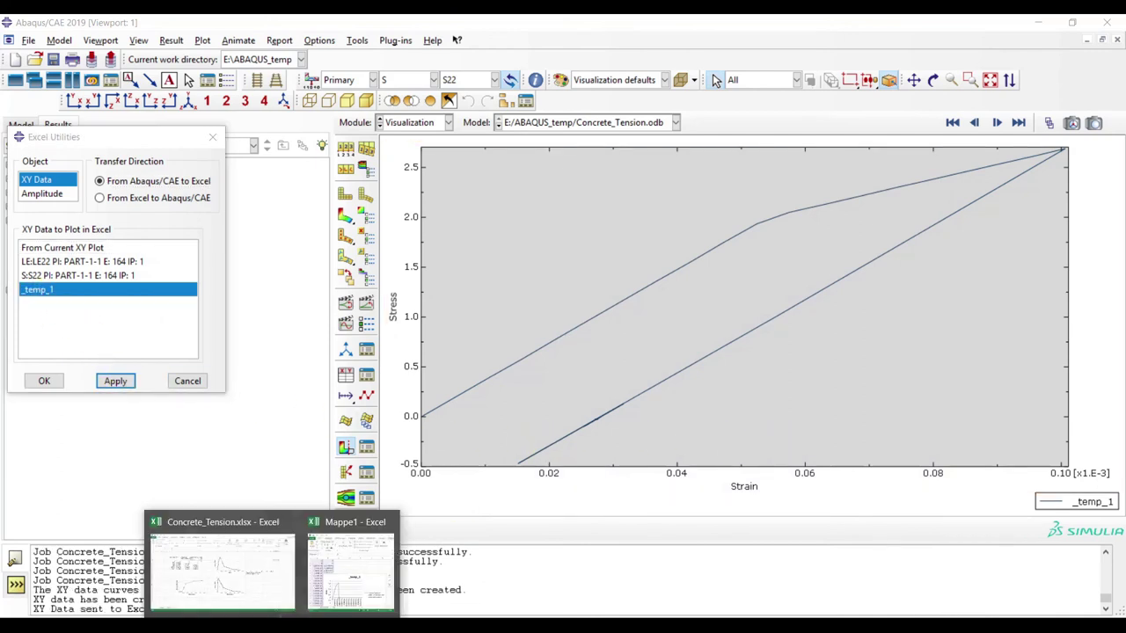
pyautogui.click(352, 558)
pyautogui.click(920, 145)
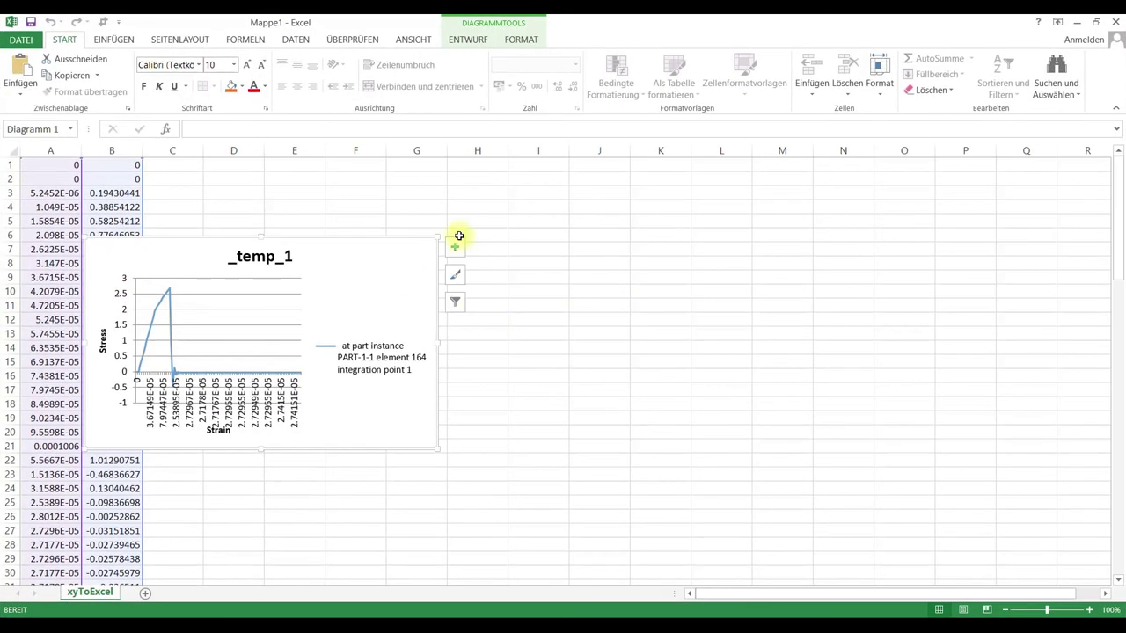
# - Copy all exported strain and stress values in columns A and B from row 2 down
pyautogui.moveTo(53, 178); pyautogui.dragTo(110, 201)
pyautogui.hotkey('ctrl', 'shift', 'Down')
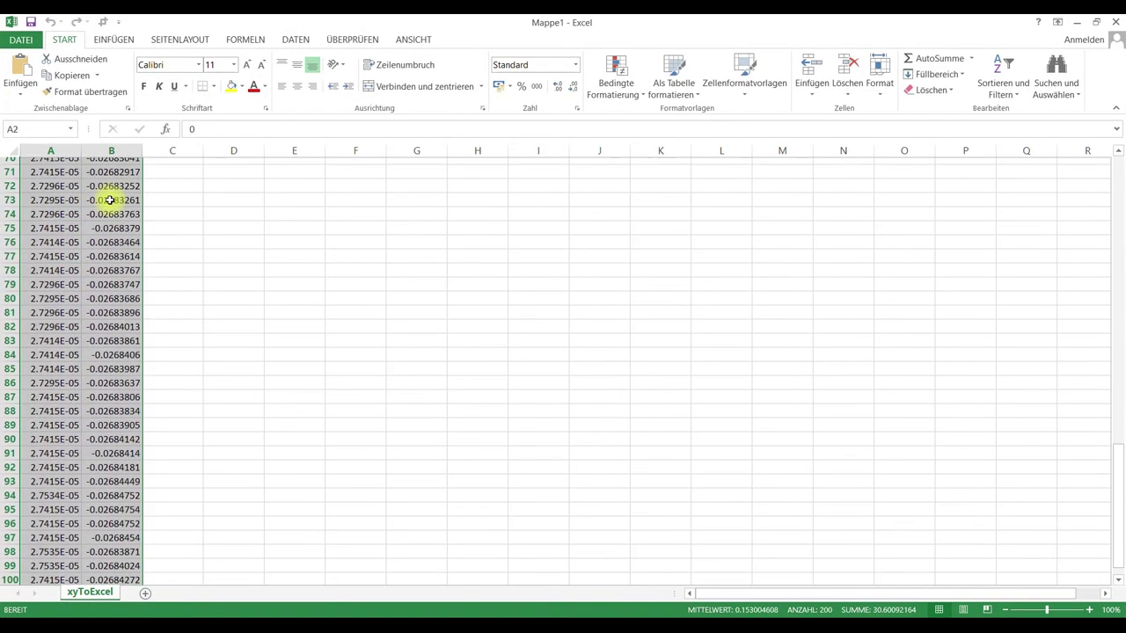
pyautogui.hotkey('ctrl', 'c')
# - Switch to the Concrete_Tension.xlsx workbook and paste the copied strain and stress values on Tabelle1 starting at cell W6
pyautogui.moveTo(271, 617)
pyautogui.click(194, 570)
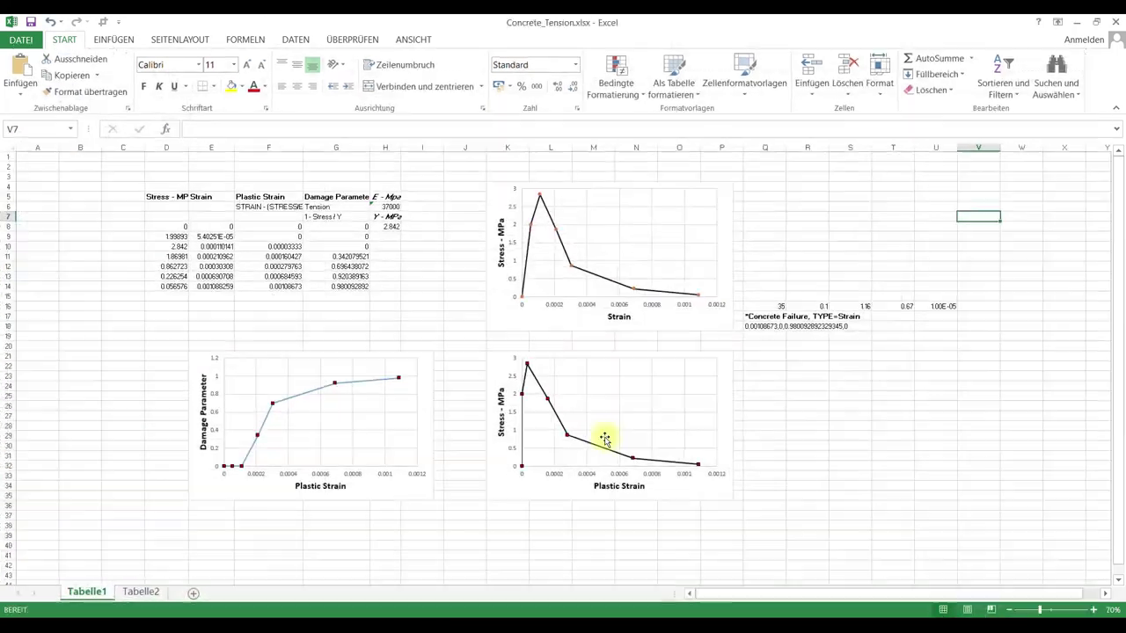
pyautogui.rightClick(1013, 209)
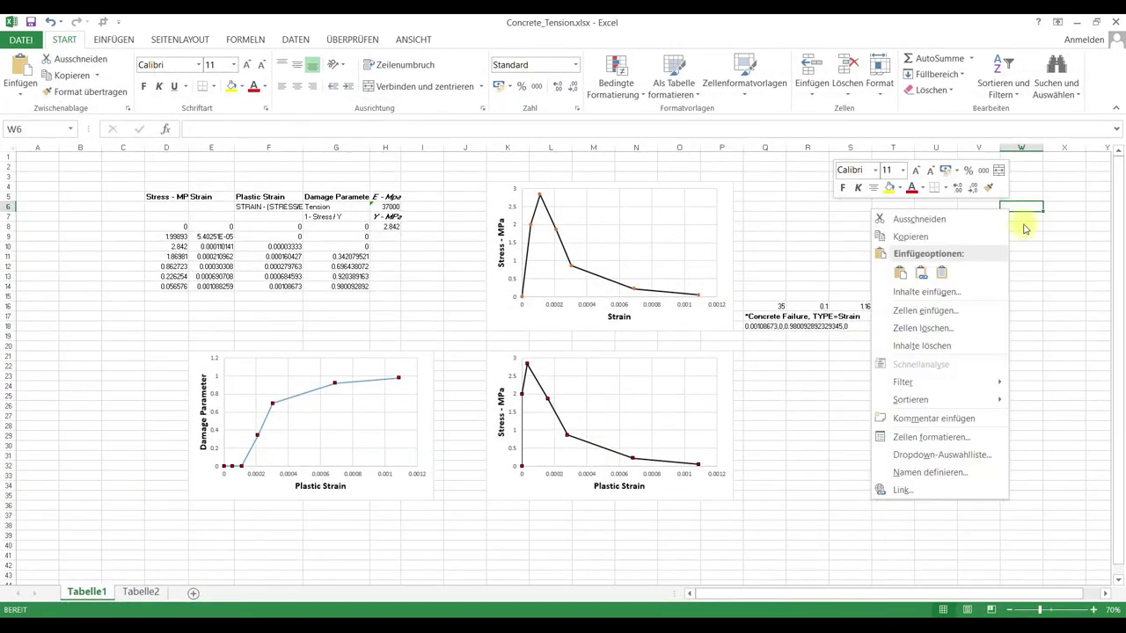
pyautogui.click(922, 272)
pyautogui.click(935, 266)
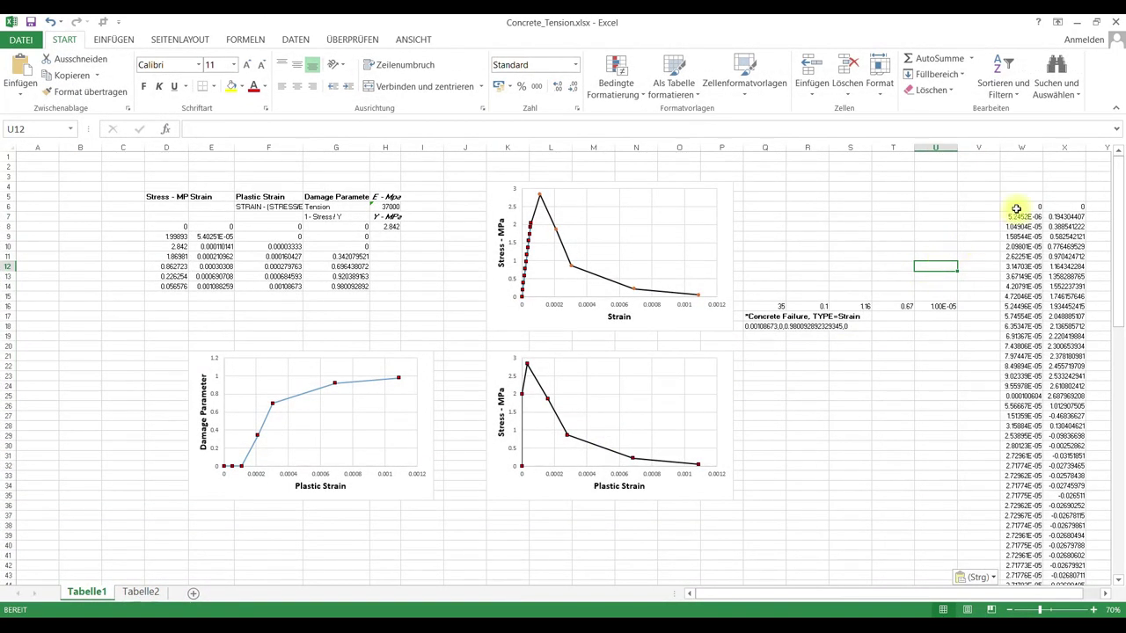
pyautogui.rightClick(1016, 208)
pyautogui.click(922, 268)
pyautogui.click(850, 426)
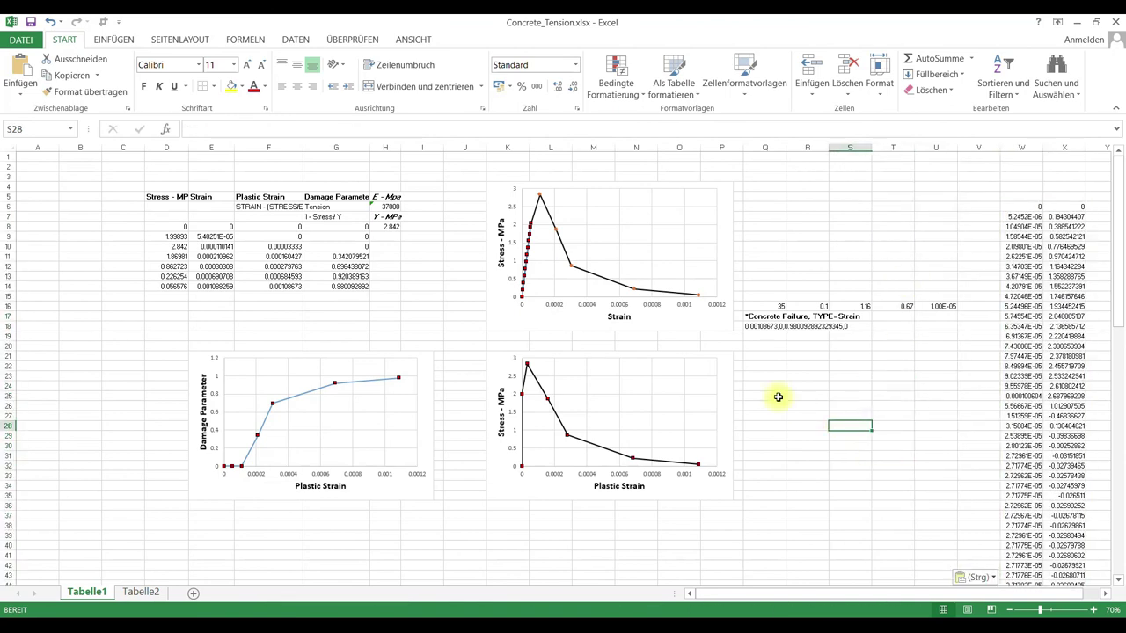
pyautogui.click(681, 326)
pyautogui.click(809, 388)
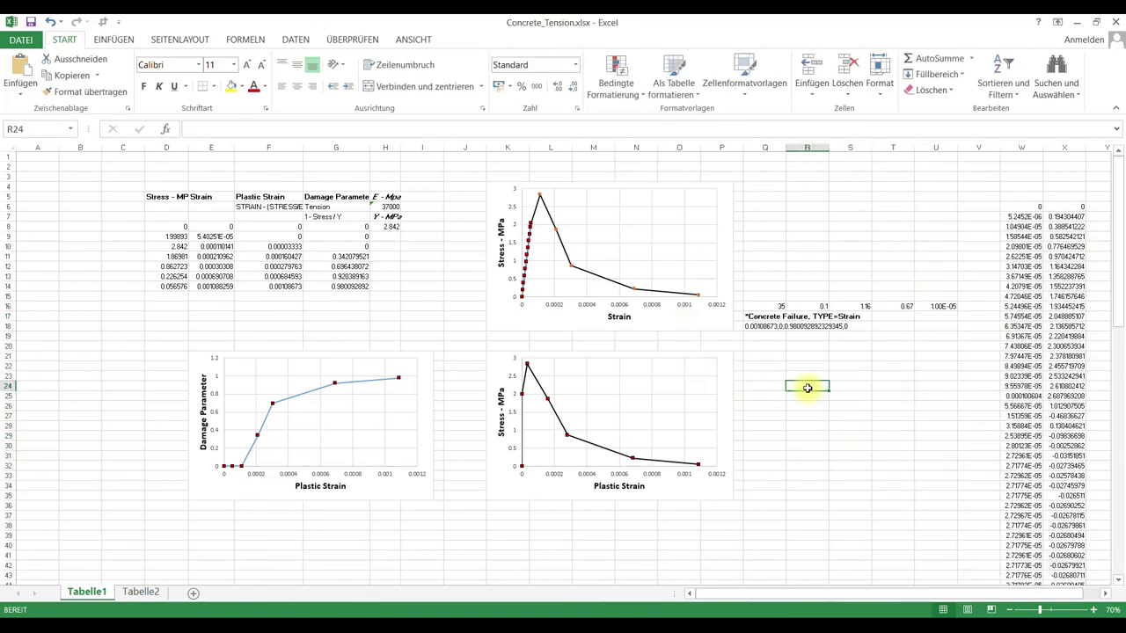
# - Extend the simulated series in the Stress-Strain chart to the ranges W6:W170 and X6:X170
pyautogui.click(532, 246)
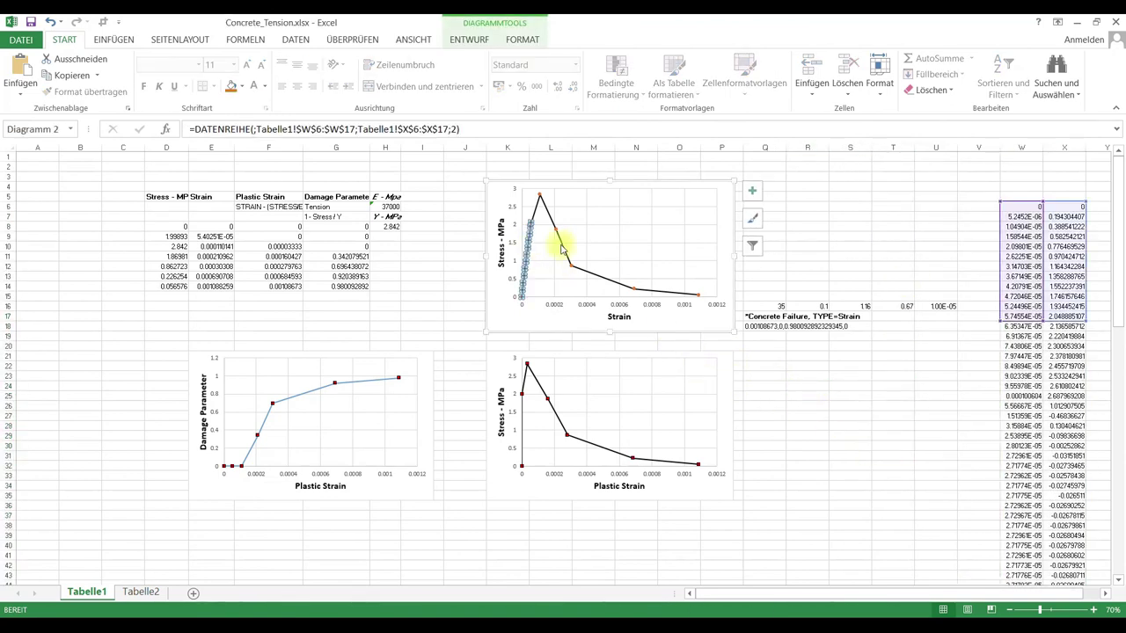
pyautogui.click(450, 129)
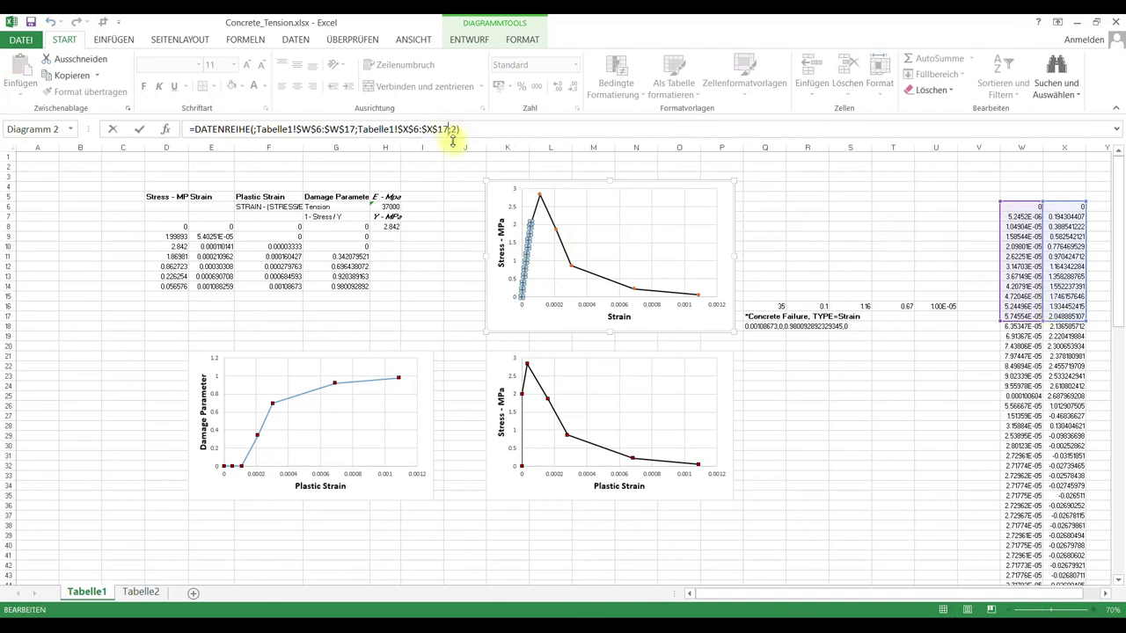
pyautogui.write('0')
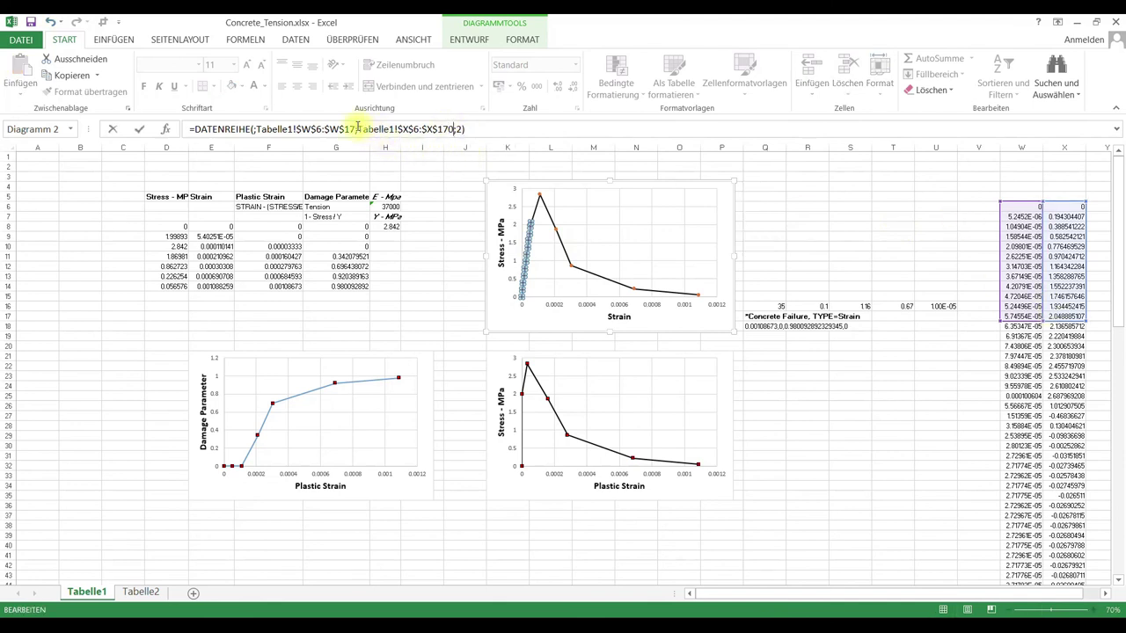
pyautogui.write('0')
pyautogui.press('Return')
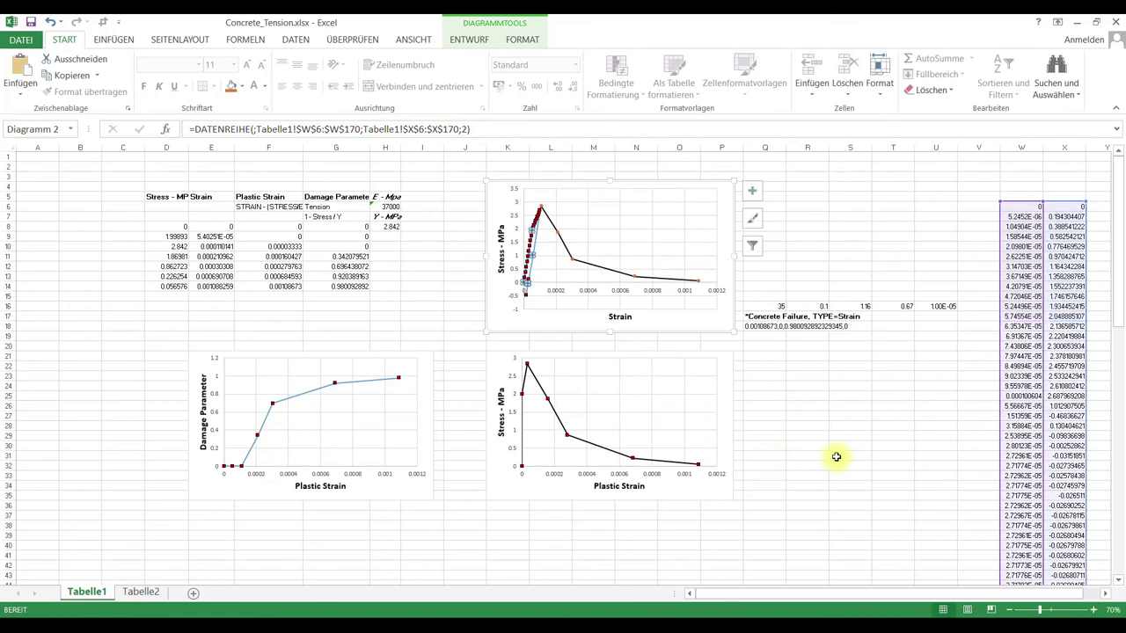
pyautogui.click(836, 457)
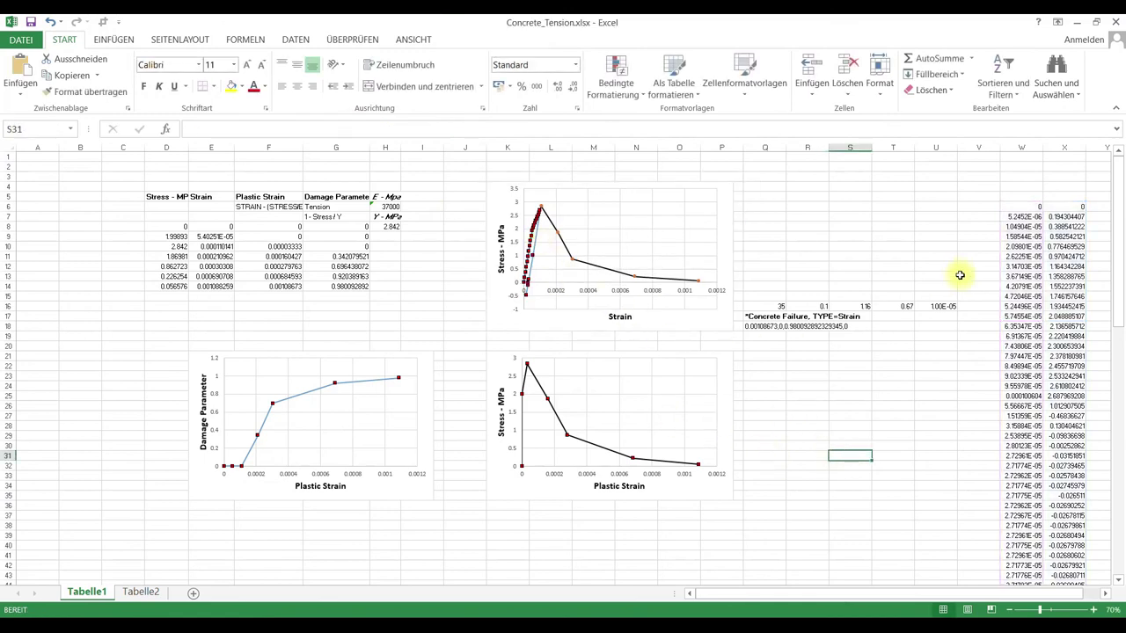
# - Delete the pasted simulation strain and stress values from row 26 downward in columns W and X
pyautogui.moveTo(988, 417); pyautogui.dragTo(1098, 452)
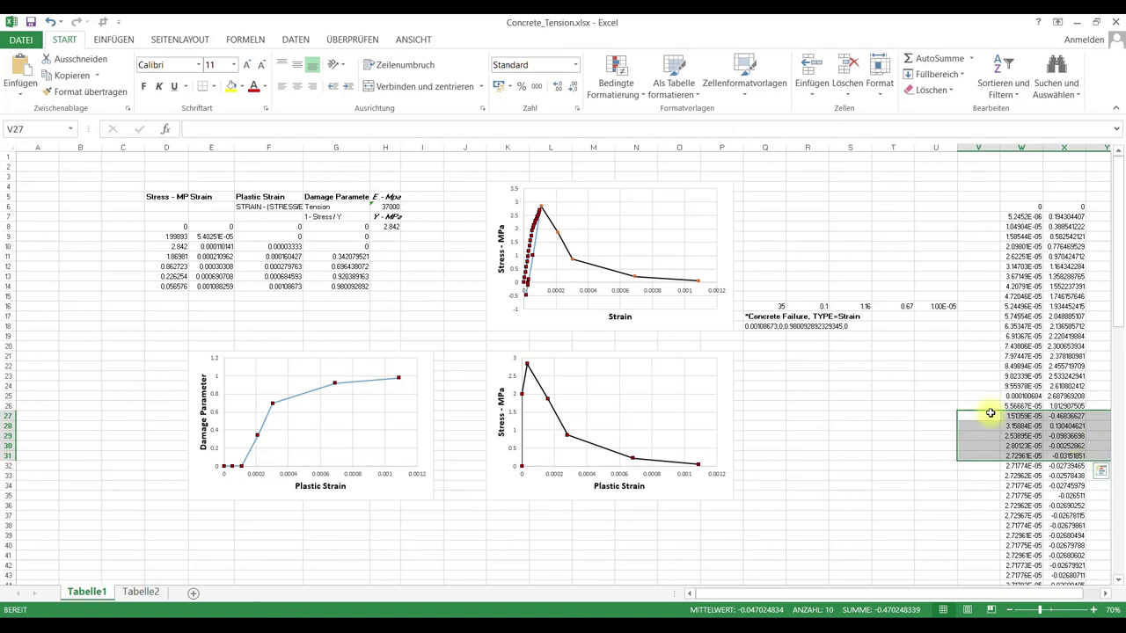
pyautogui.hotkey('ctrl', 'shift', 'Down')
pyautogui.press('Delete')
pyautogui.scroll(15, 998, 414)
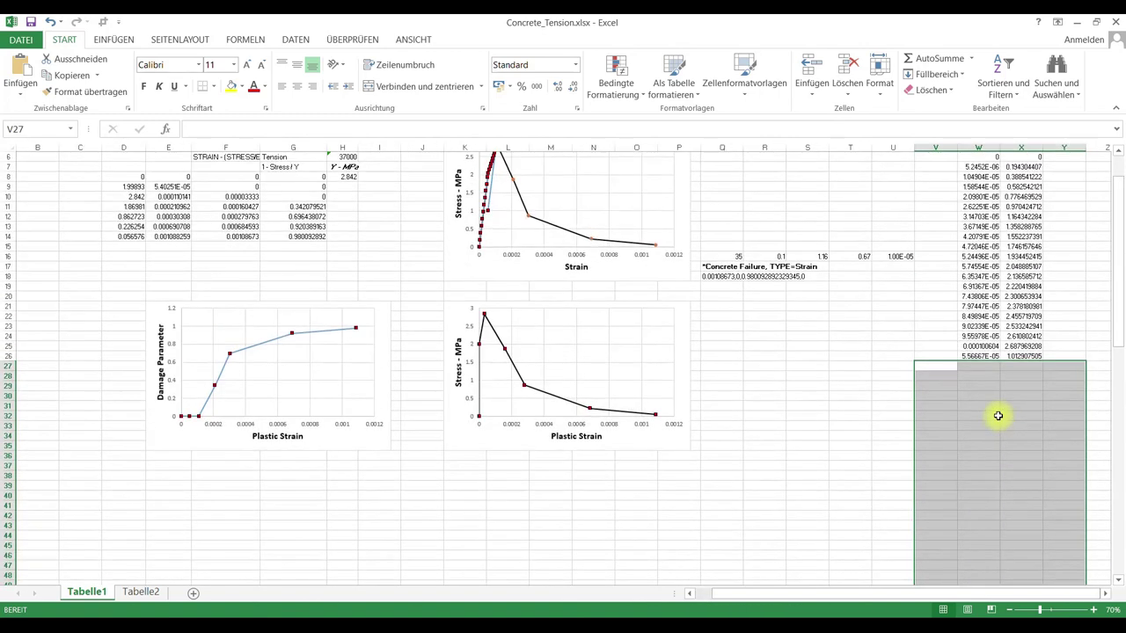
pyautogui.click(829, 387)
pyautogui.moveTo(975, 356); pyautogui.dragTo(1021, 356)
pyautogui.press('Delete')
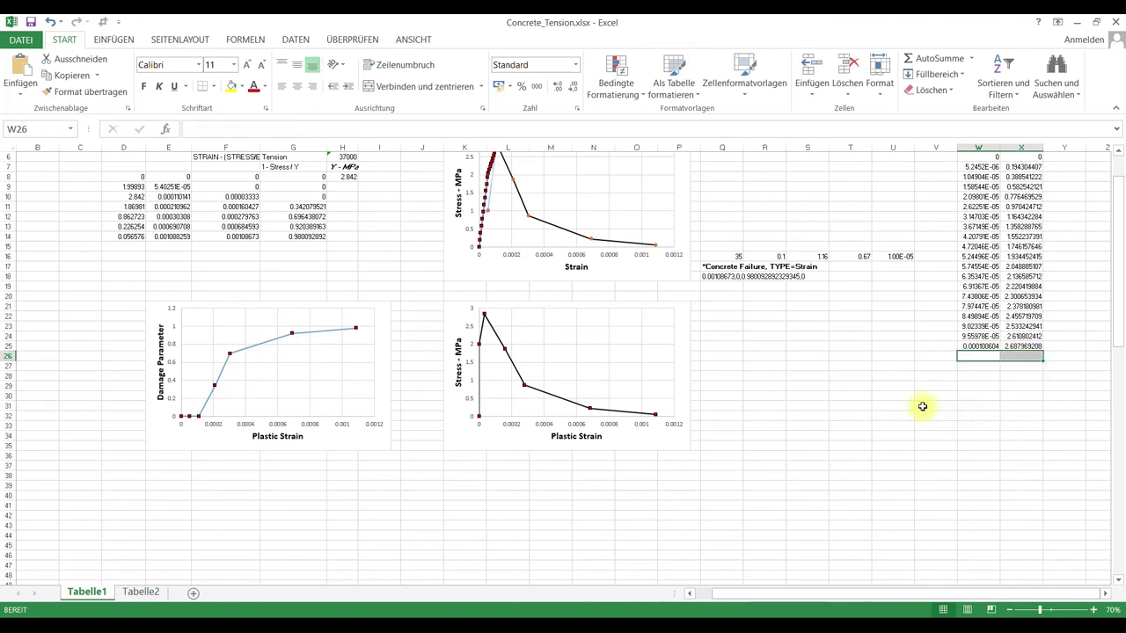
pyautogui.click(950, 405)
pyautogui.scroll(1, 882, 402)
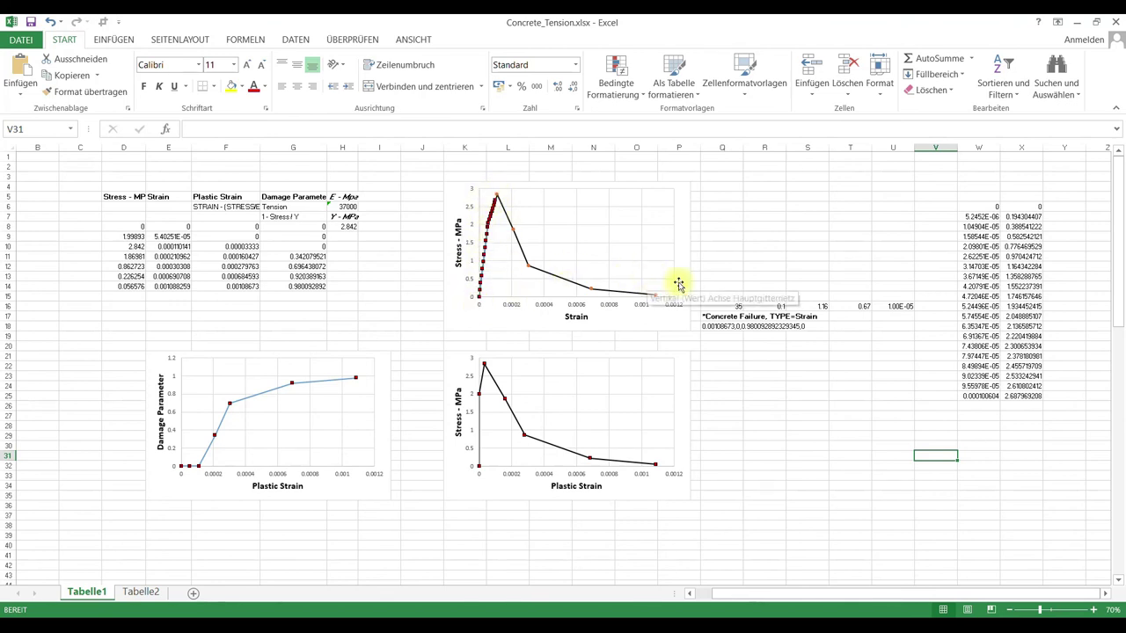
# - Restore the deleted simulation values to inspect the full curve in the Stress-Strain chart, and remove them again
pyautogui.hotkey('ctrl', 'v')
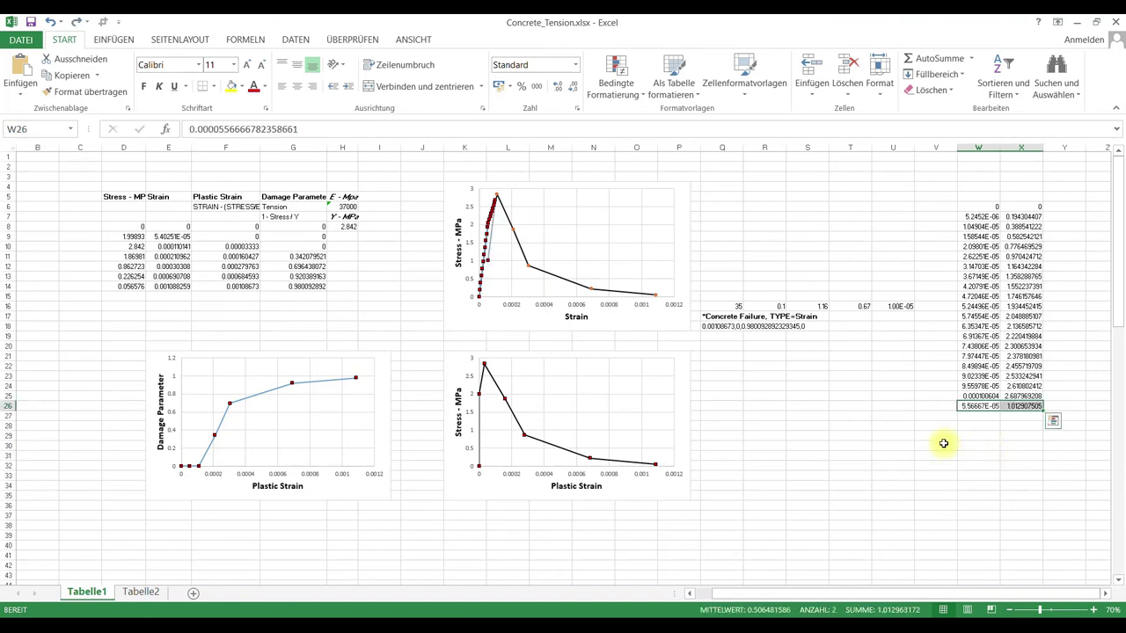
pyautogui.hotkey('ctrl', 'v')
pyautogui.click(850, 415)
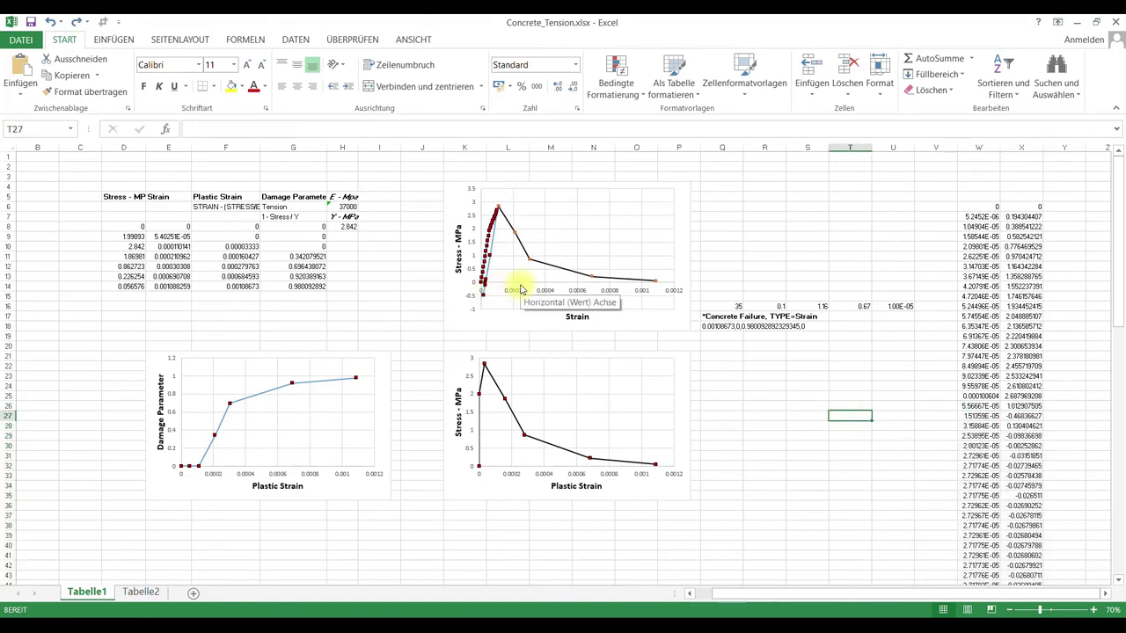
pyautogui.hotkey('ctrl', 'z')
pyautogui.hotkey('ctrl', 'z')
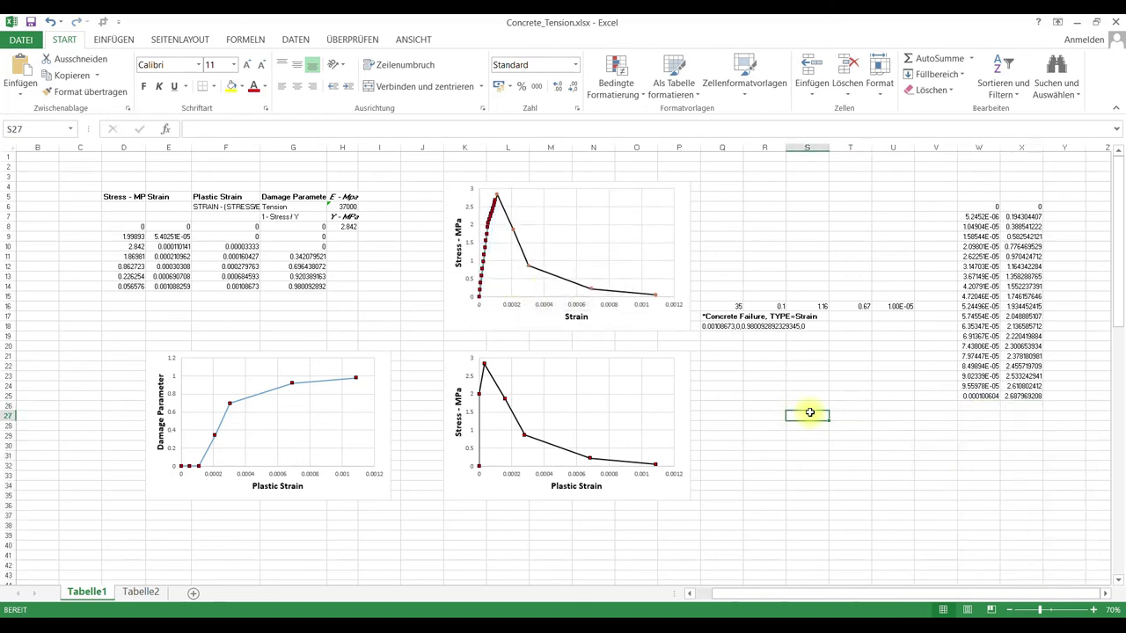
# - Minimize both workbooks to return to Abaqus/CAE, display the S22 contour plot and go back to the frame at step time 0.2000
pyautogui.click(1076, 22)
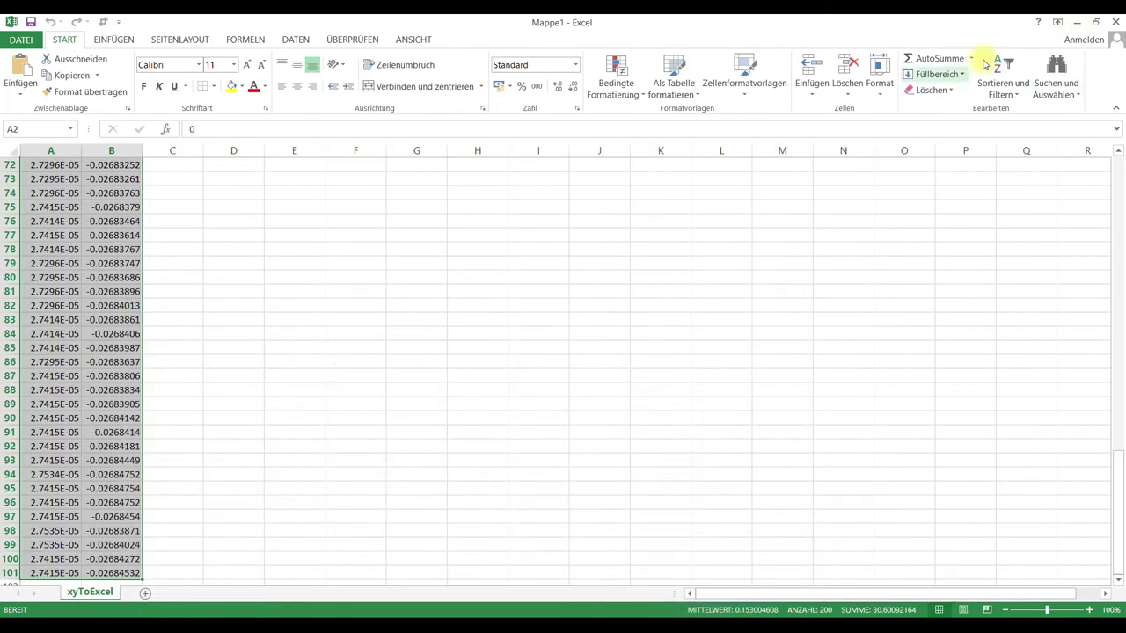
pyautogui.click(1076, 22)
pyautogui.click(352, 212)
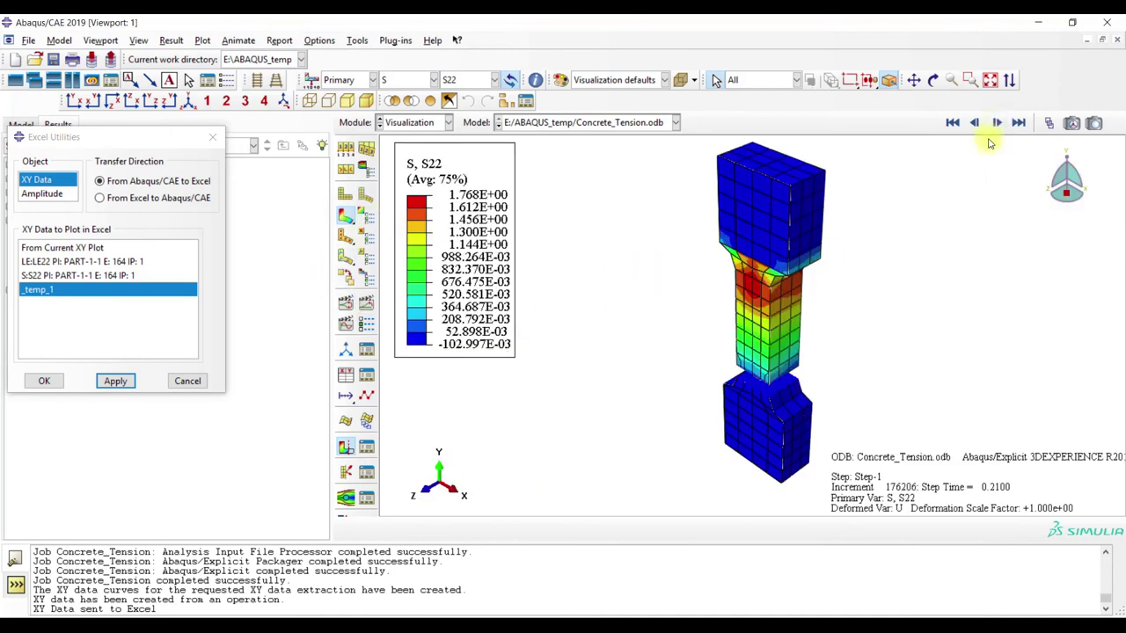
pyautogui.click(980, 124)
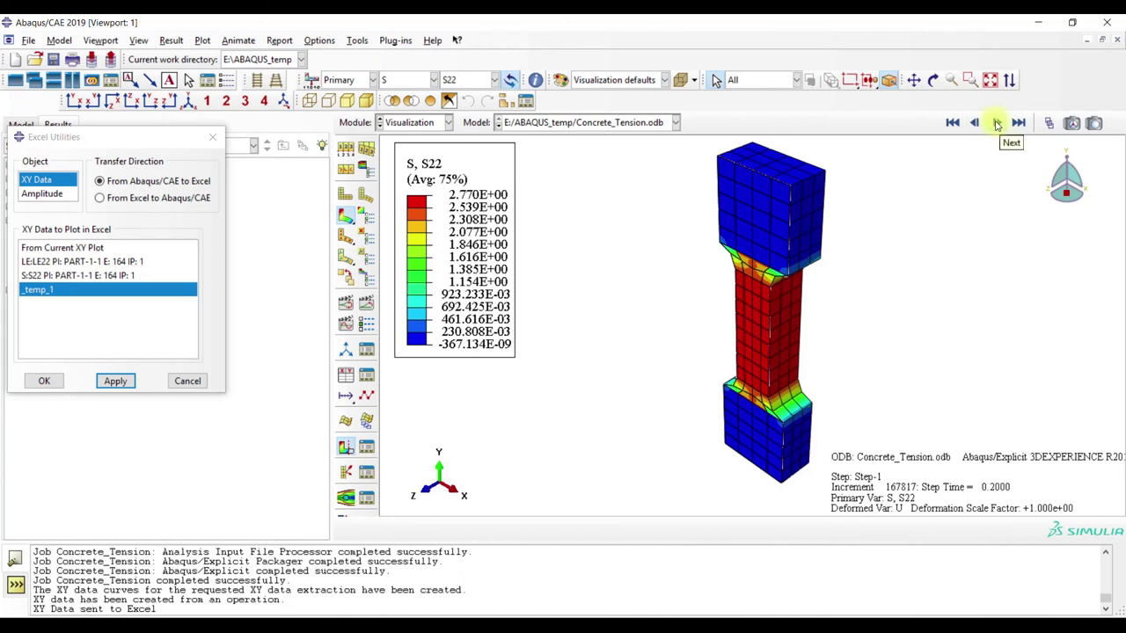